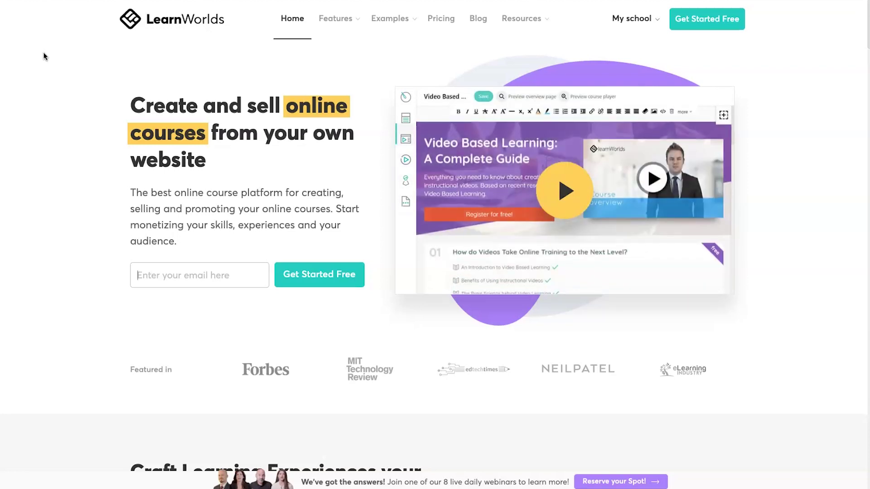
Open the Build awesome courses feature page and read its section on learning with video.
left_click(129, 137)
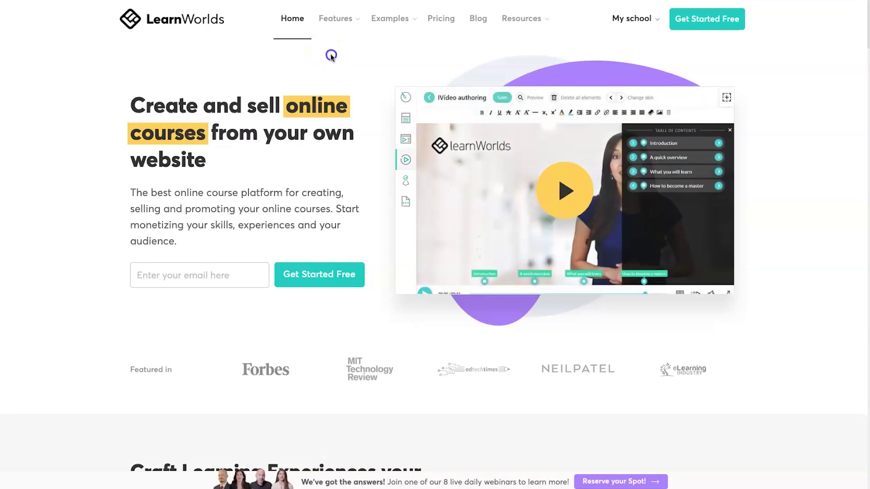
mouse_move(341, 28)
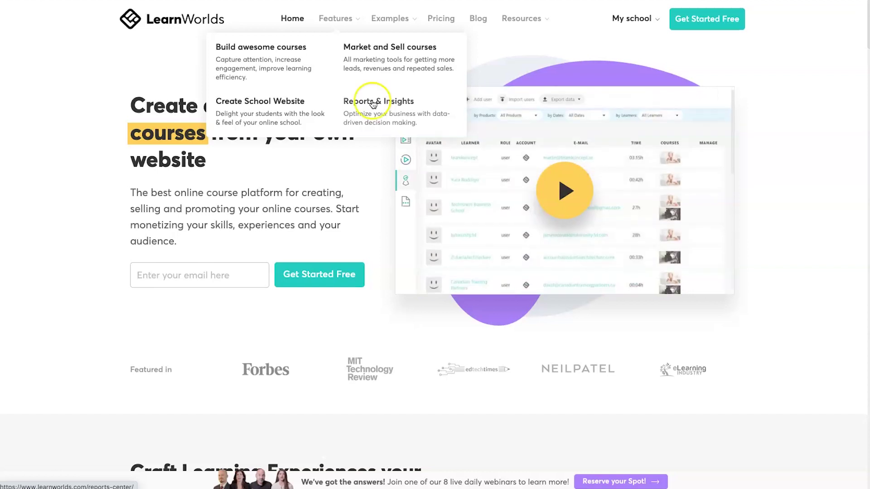
left_click(348, 24)
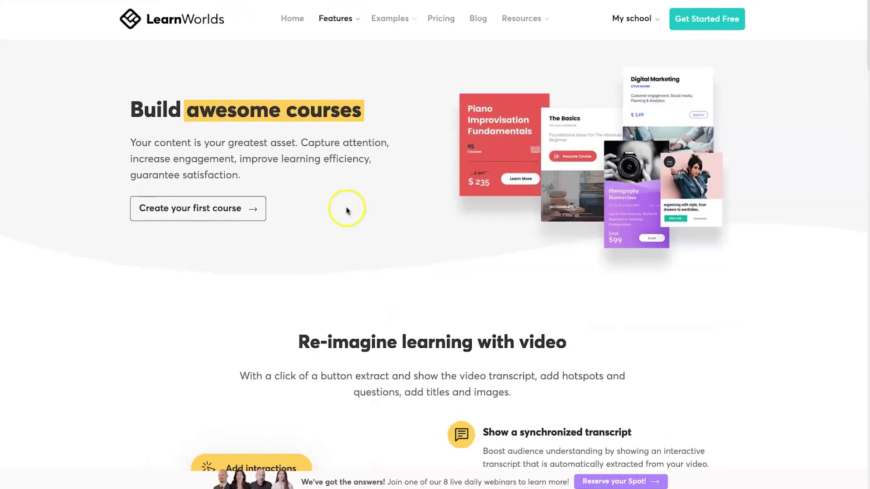
scroll(383, 329, "down", 5)
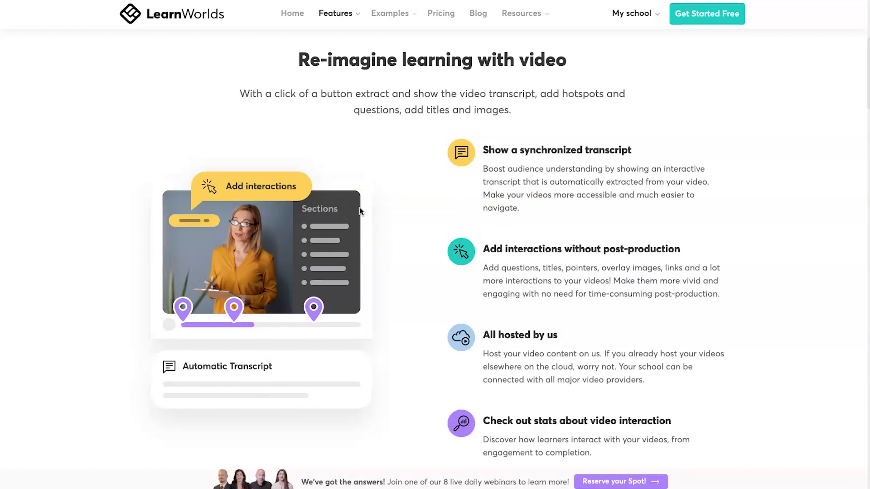
left_click_drag(484, 333, 551, 332)
left_click(552, 331)
Read the section about the customizable course player, including drip feed pathways and note taking.
scroll(479, 270, "down", 7)
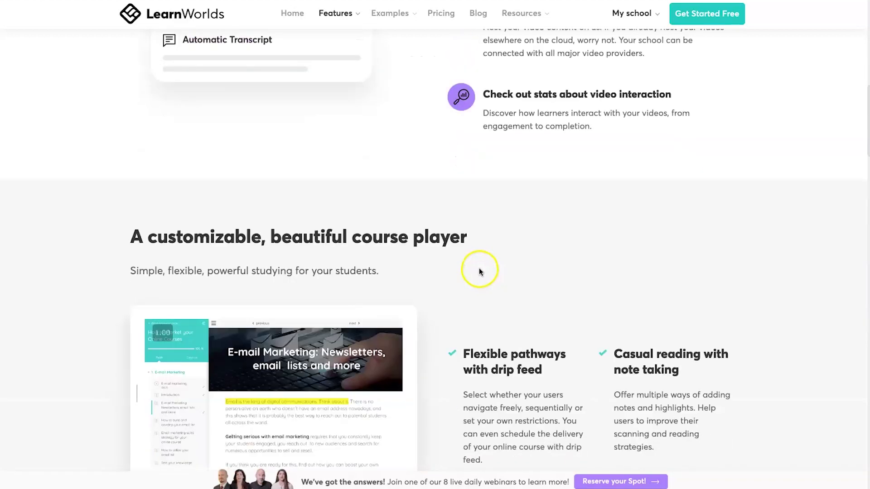
scroll(479, 270, "down", 5)
scroll(417, 225, "up", 1)
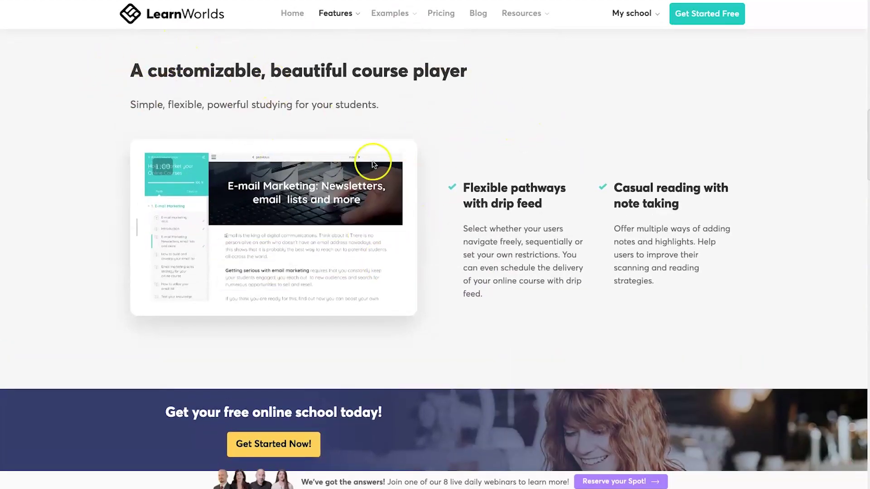
left_click_drag(139, 105, 363, 107)
left_click(363, 107)
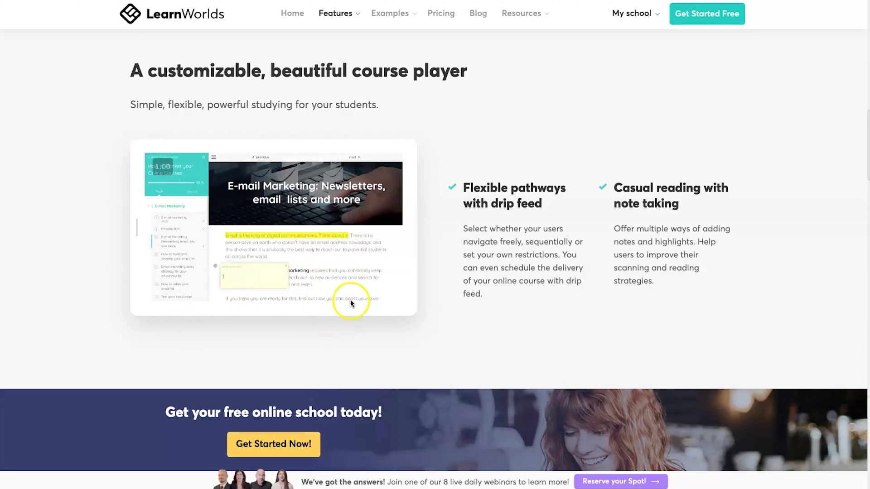
Examine the testing engine section and the list of additional supported learning activities.
scroll(354, 302, "down", 10)
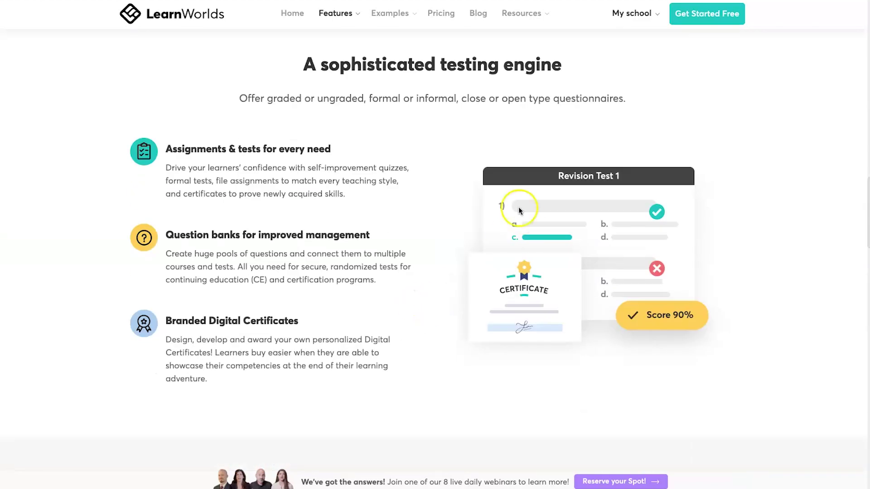
left_click_drag(177, 149, 282, 155)
left_click(283, 155)
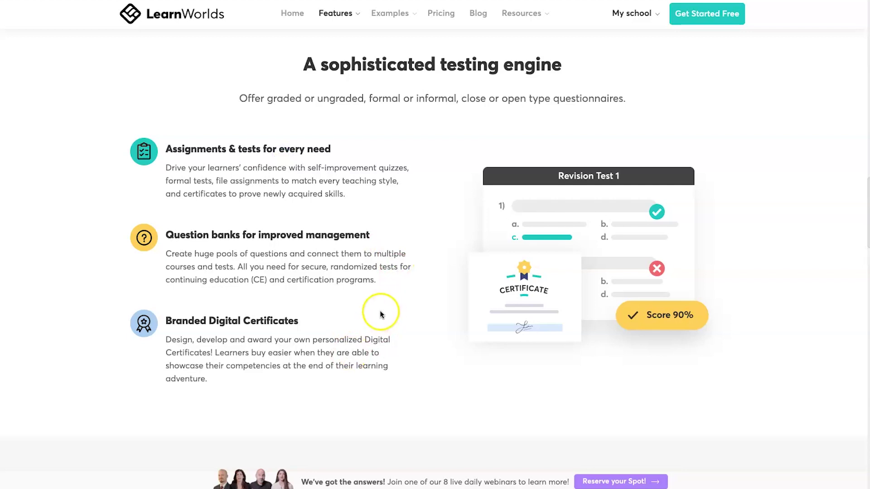
scroll(368, 313, "down", 5)
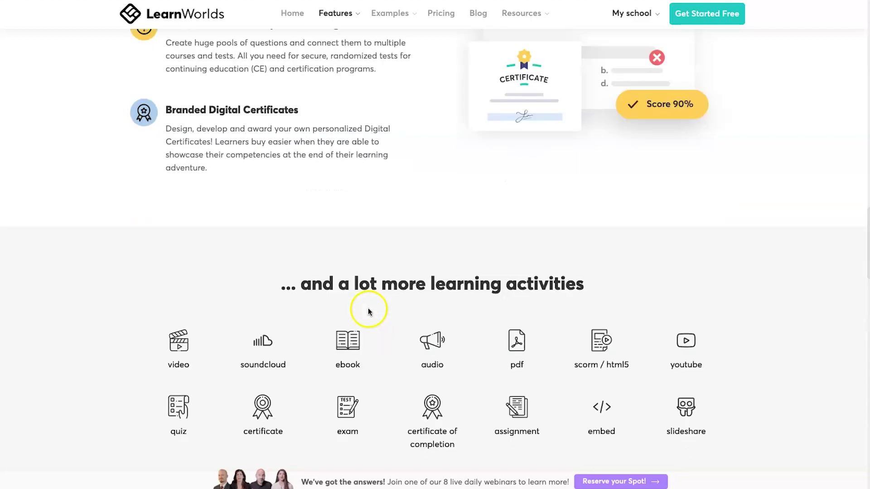
scroll(363, 300, "down", 1)
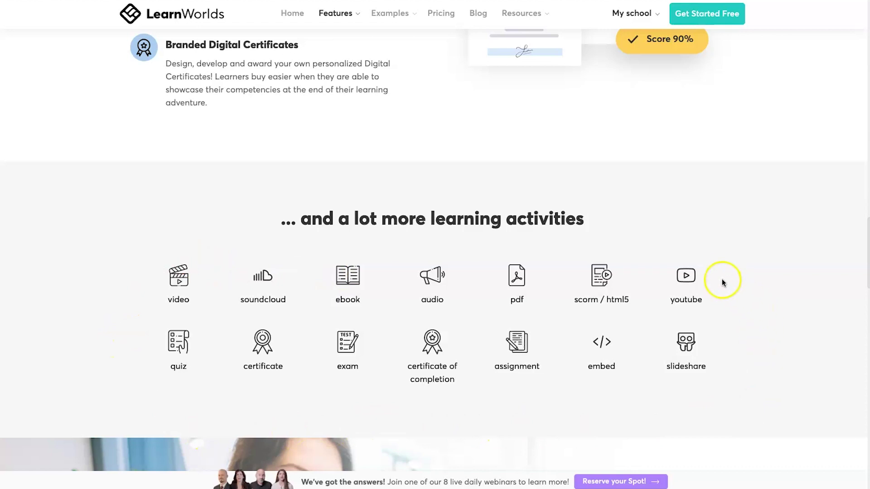
scroll(717, 378, "down", 1)
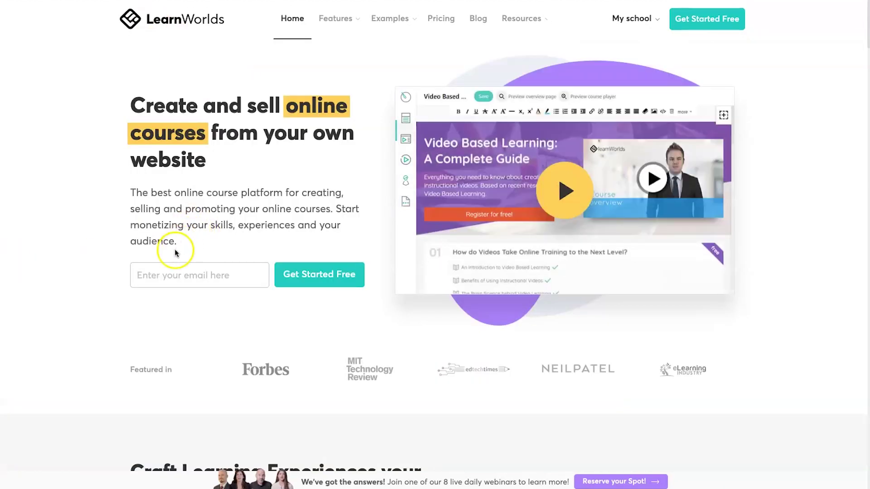
Return to the home page and examine the white label platform and the online courses, bundles and memberships features.
scroll(123, 295, "down", 3)
scroll(122, 296, "down", 8)
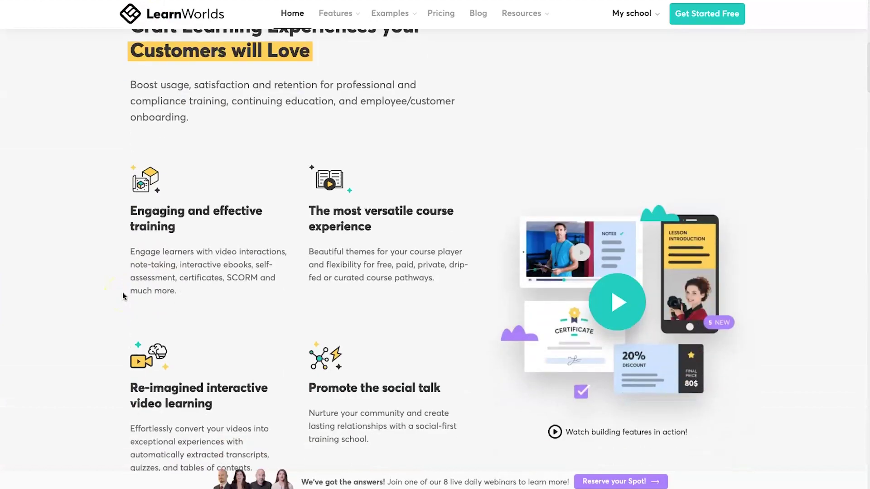
scroll(125, 294, "down", 20)
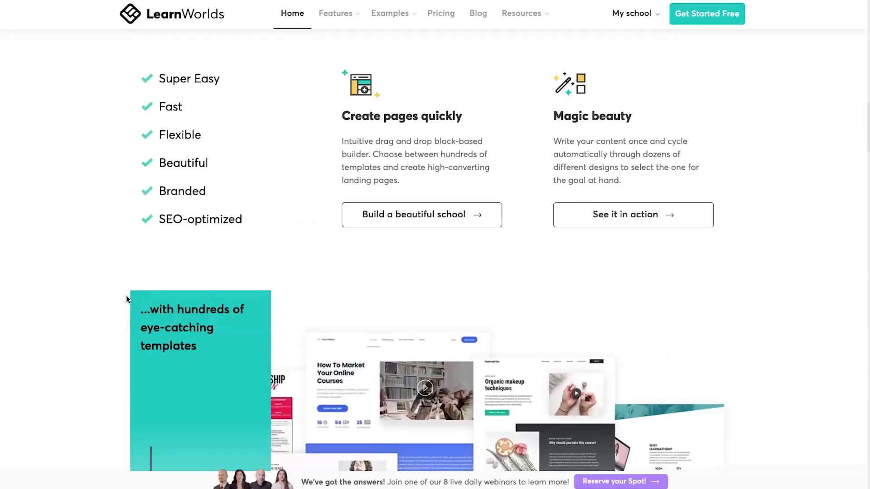
scroll(126, 297, "down", 7)
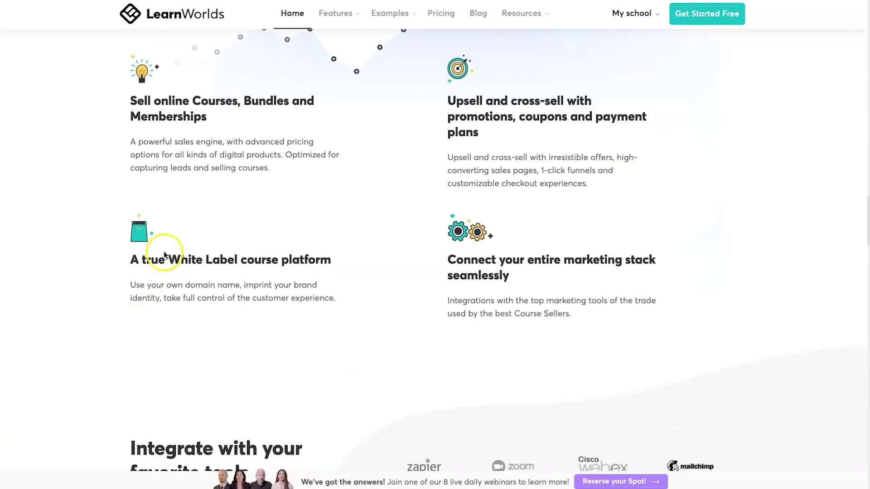
left_click_drag(131, 260, 319, 262)
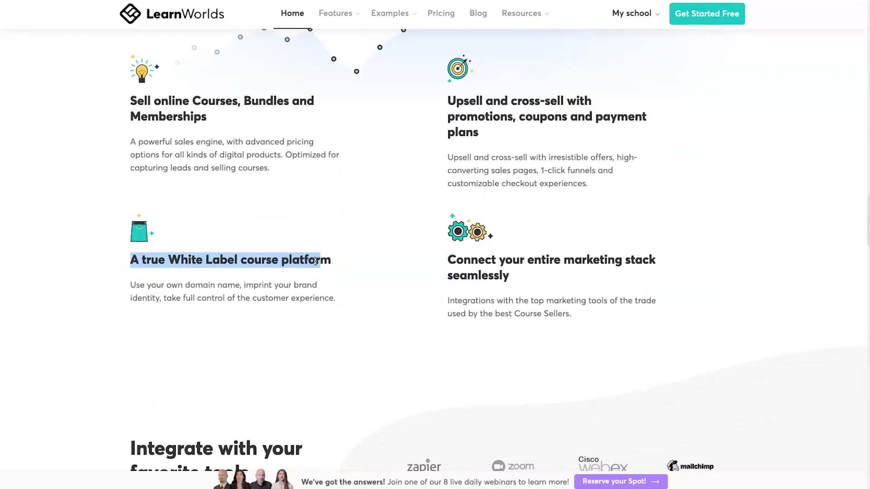
left_click_drag(130, 101, 252, 118)
scroll(240, 136, "up", 2)
left_click(233, 155)
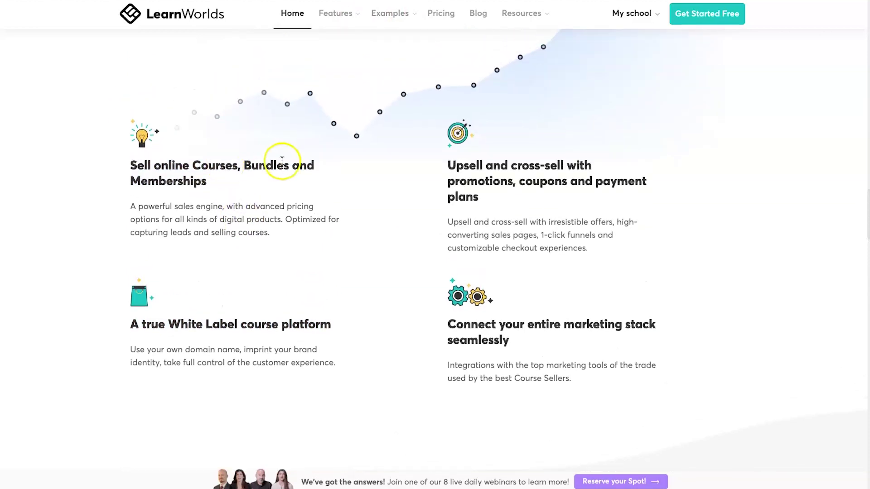
Read about upselling with promotions, coupons and payment plans, and look over the marketing integrations and support offerings.
left_click_drag(448, 164, 519, 201)
left_click(509, 183)
left_click(520, 201)
scroll(519, 257, "down", 3)
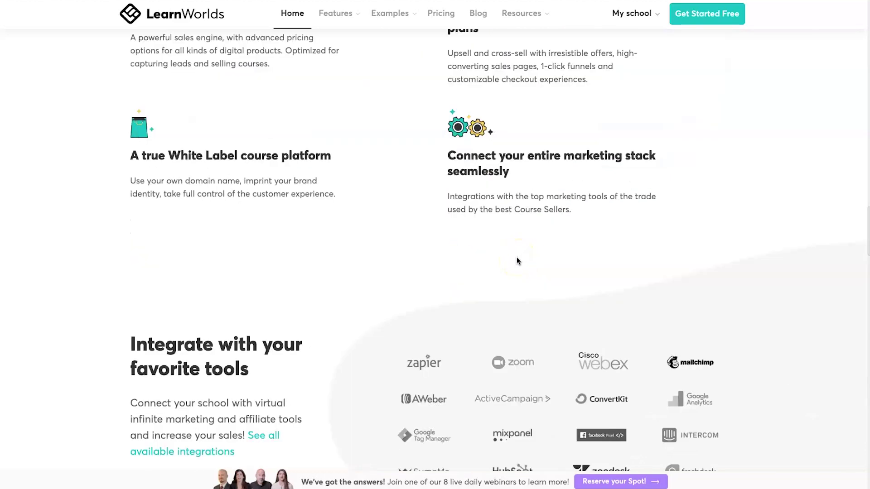
scroll(505, 231, "up", 2)
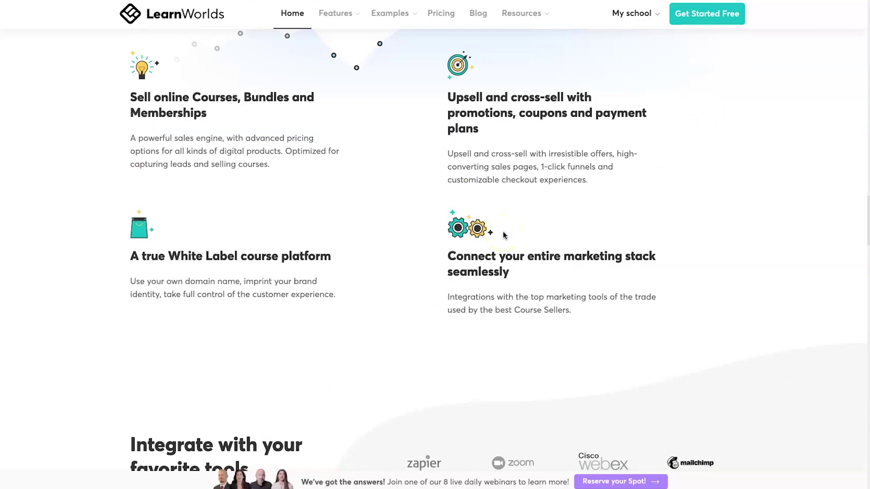
scroll(332, 291, "down", 10)
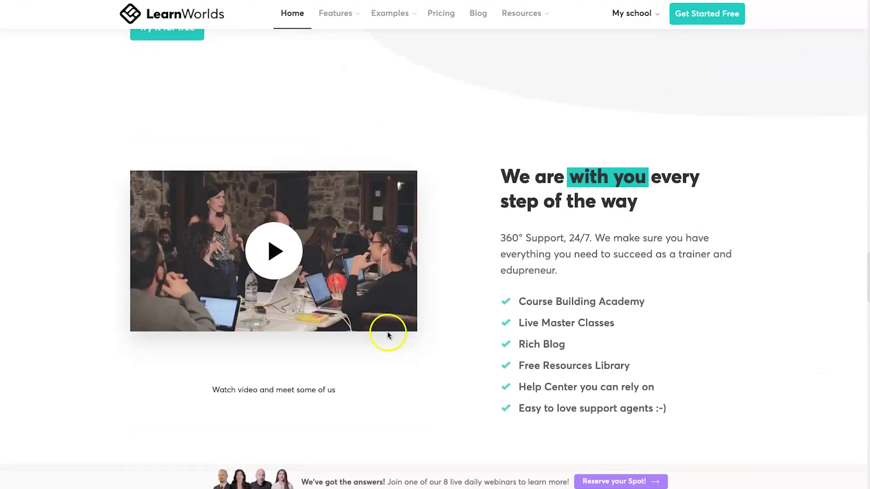
scroll(453, 304, "down", 8)
Open the pricing page and look over the Starter, Pro Trainer, Learning Center and High volume & Corporate plans.
scroll(464, 292, "up", 20)
scroll(454, 297, "up", 5)
left_click(434, 14)
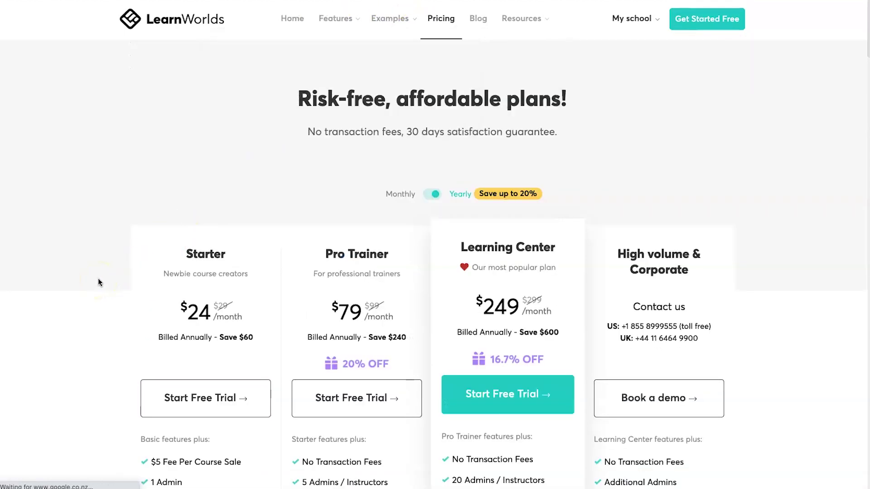
left_click(96, 186)
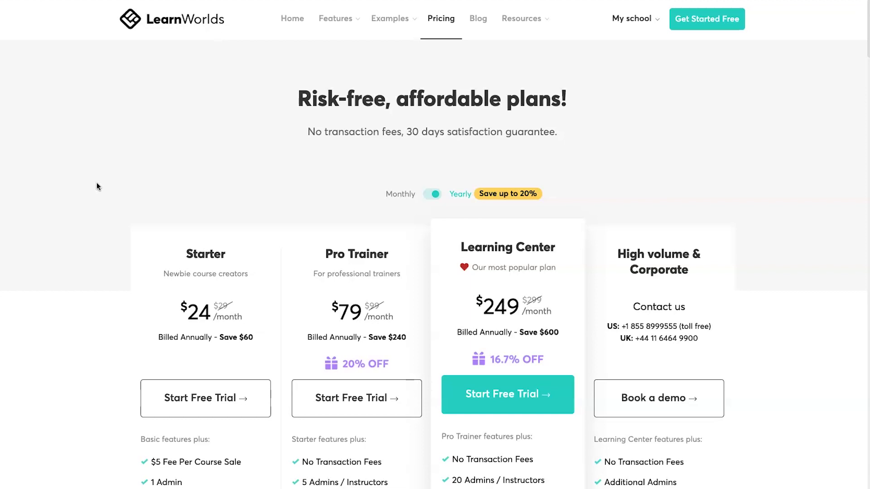
scroll(138, 181, "down", 4)
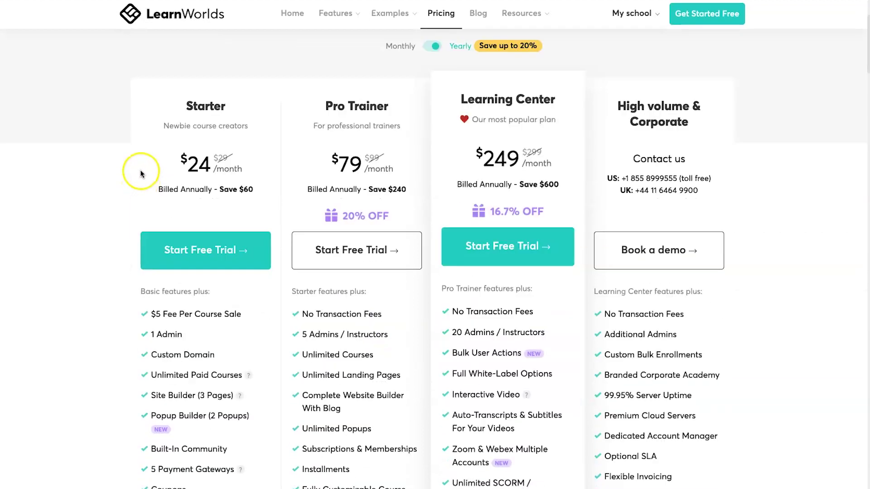
scroll(121, 188, "up", 1)
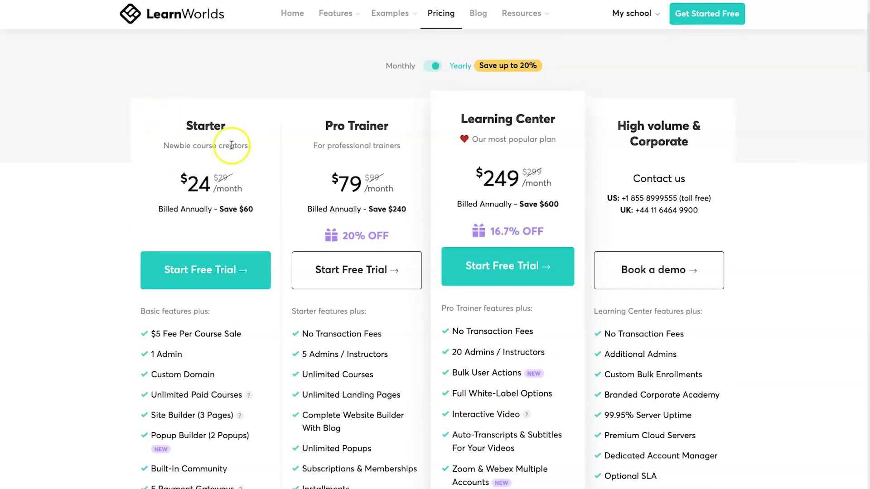
left_click_drag(319, 127, 398, 129)
left_click_drag(453, 119, 689, 145)
left_click(113, 186)
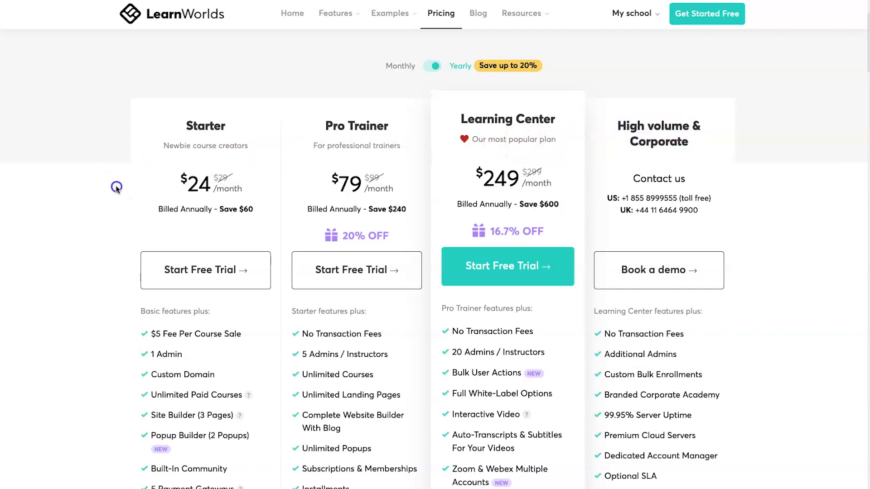
Compare the Starter and Pro Trainer plans on the pricing page.
scroll(150, 252, "down", 3)
scroll(167, 185, "up", 2)
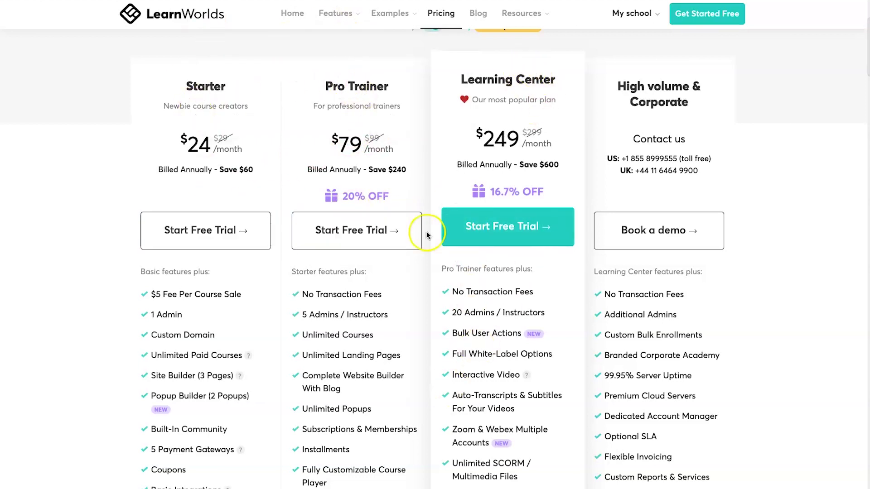
left_click_drag(185, 86, 237, 86)
left_click(238, 86)
left_click_drag(347, 86, 369, 87)
left_click(369, 87)
Examine the fee per course sale in the Starter plan's feature list.
scroll(166, 235, "down", 1)
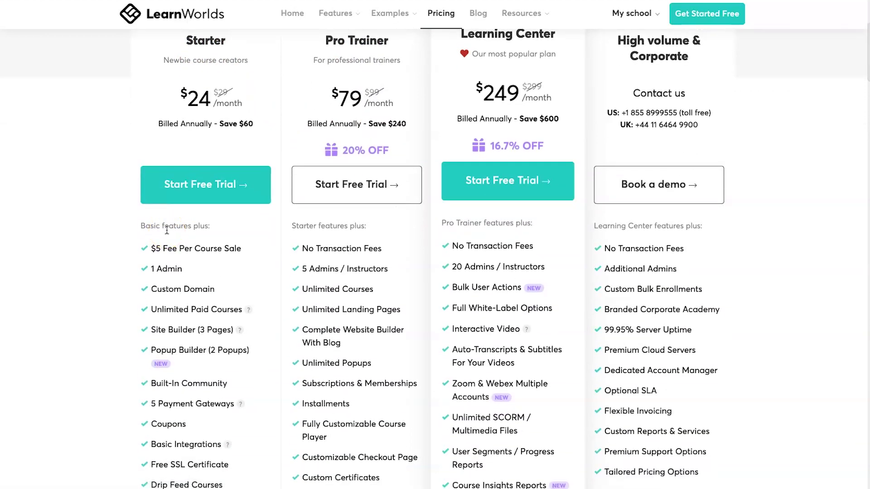
scroll(167, 231, "down", 1)
left_click(150, 204)
left_click_drag(150, 204, 221, 207)
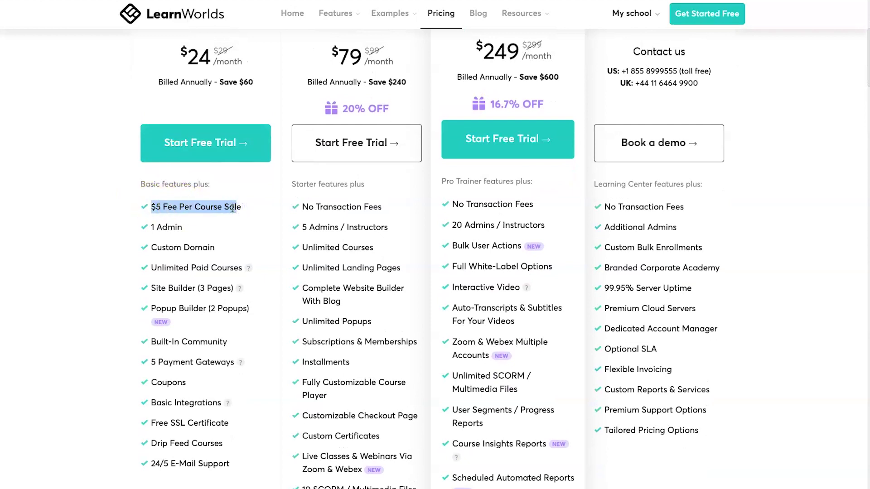
left_click(231, 210)
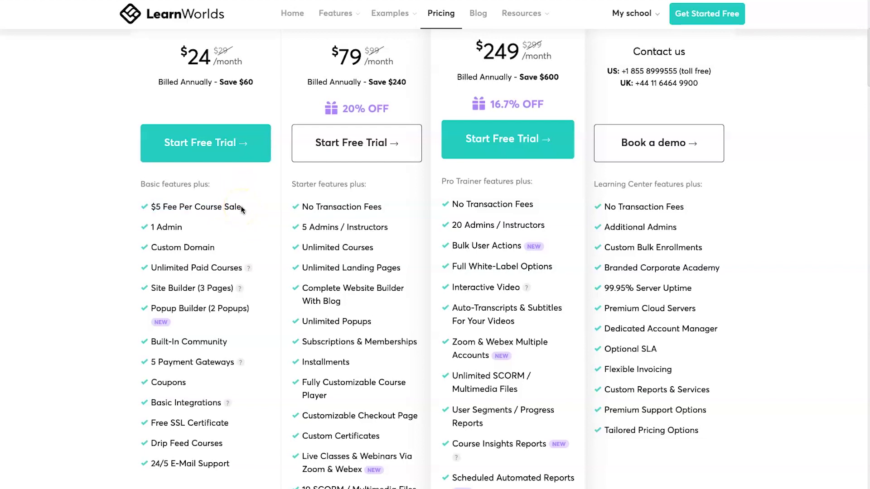
Check the Starter plan's monthly price against its fee per course sale.
scroll(135, 92, "up", 1)
left_click_drag(190, 79, 205, 77)
scroll(200, 80, "up", 1)
left_click_drag(165, 132, 220, 132)
left_click(220, 132)
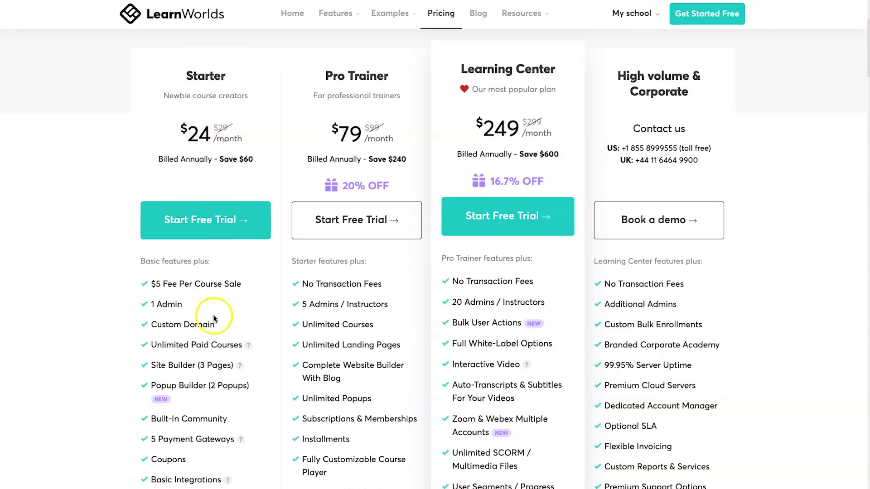
left_click_drag(151, 283, 246, 284)
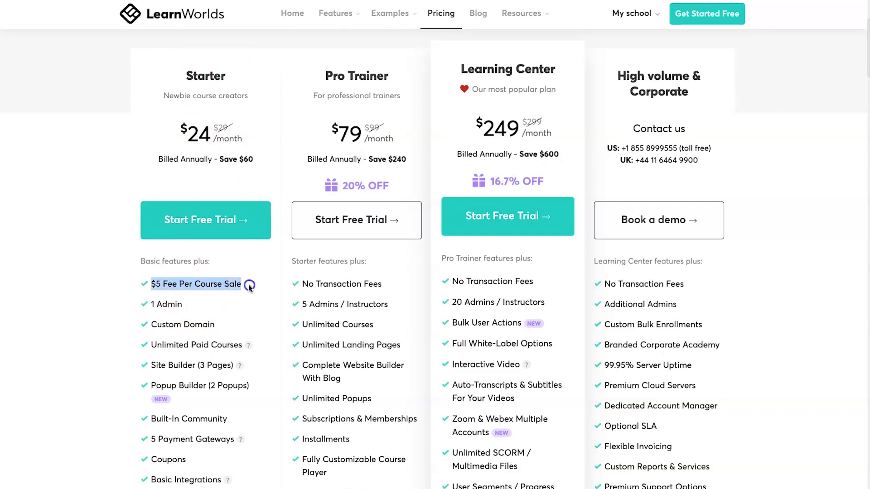
left_click(246, 284)
Examine the Starter plan's admin allowance, custom domain and remaining basic features.
left_click_drag(151, 304, 207, 302)
left_click(207, 302)
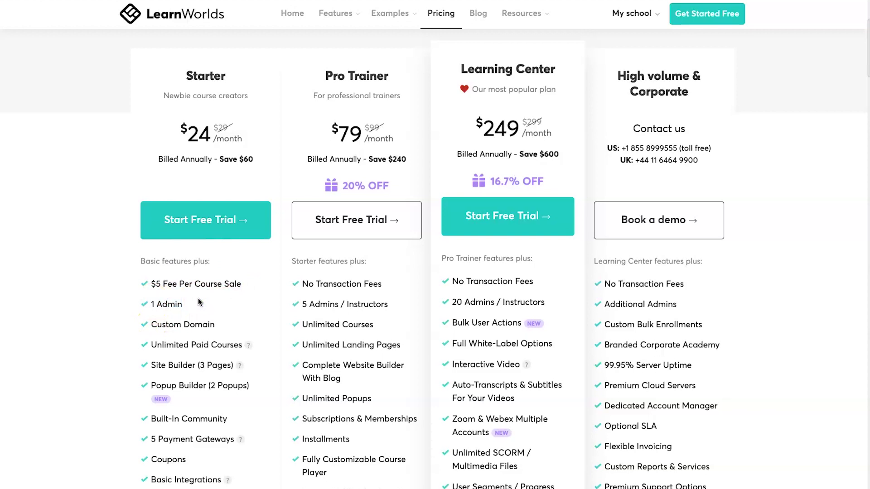
left_click(152, 304)
left_click_drag(152, 304, 217, 328)
left_click(182, 304)
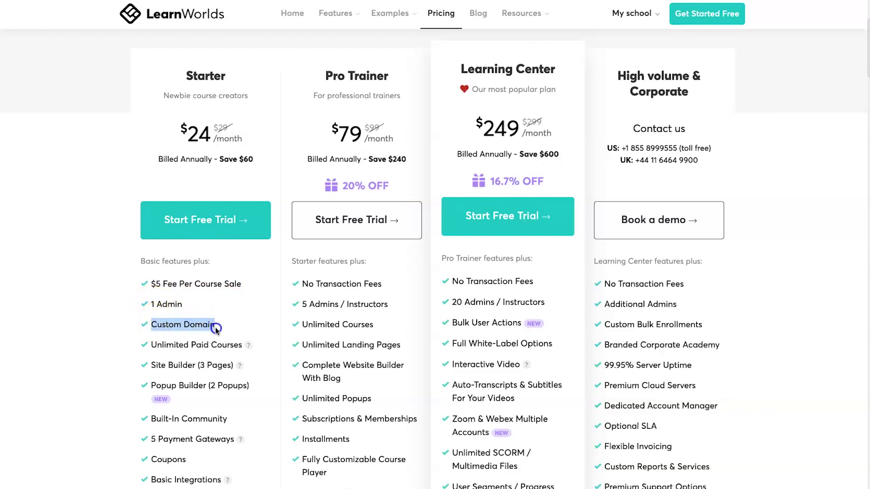
left_click(216, 328)
scroll(216, 330, "down", 1)
scroll(216, 330, "down", 3)
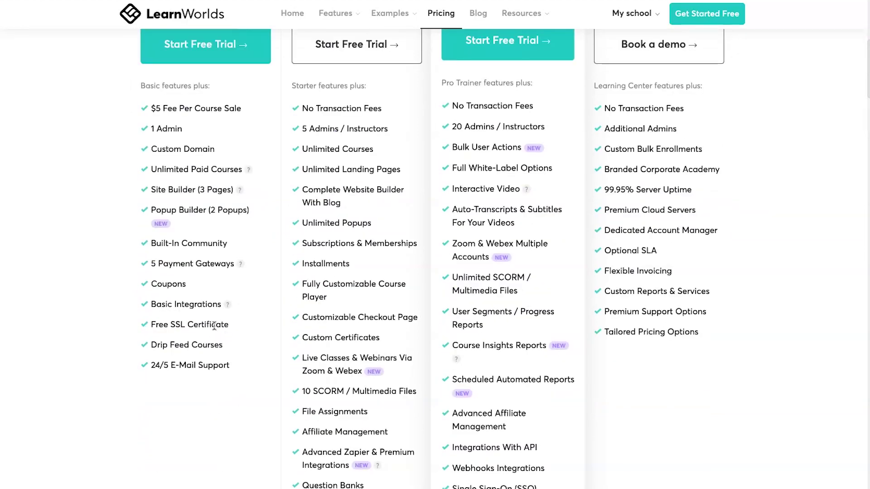
scroll(206, 320, "up", 2)
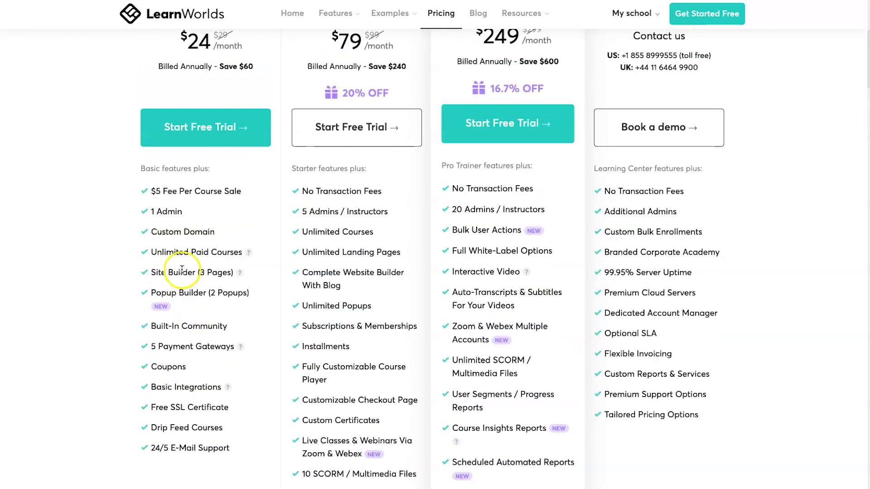
Examine the Starter plan's site builder allowance in its basic features list.
left_click(155, 271)
left_click_drag(155, 272, 233, 272)
left_click(233, 273)
mouse_move(239, 275)
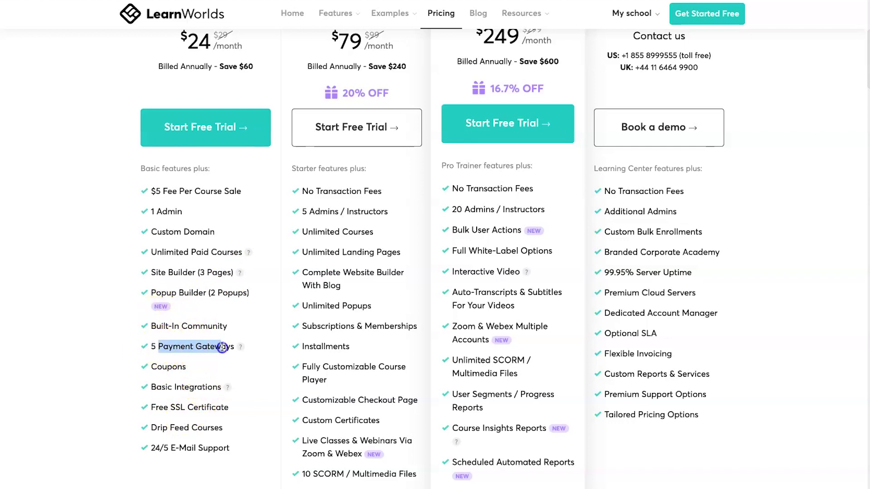
Check which payment gateways and basic integrations the Starter plan supports.
mouse_move(243, 350)
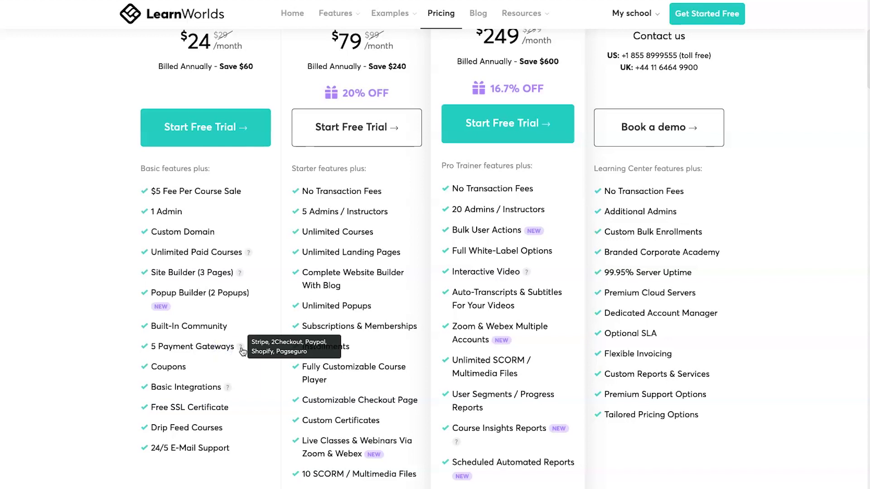
scroll(180, 360, "down", 2)
mouse_move(227, 309)
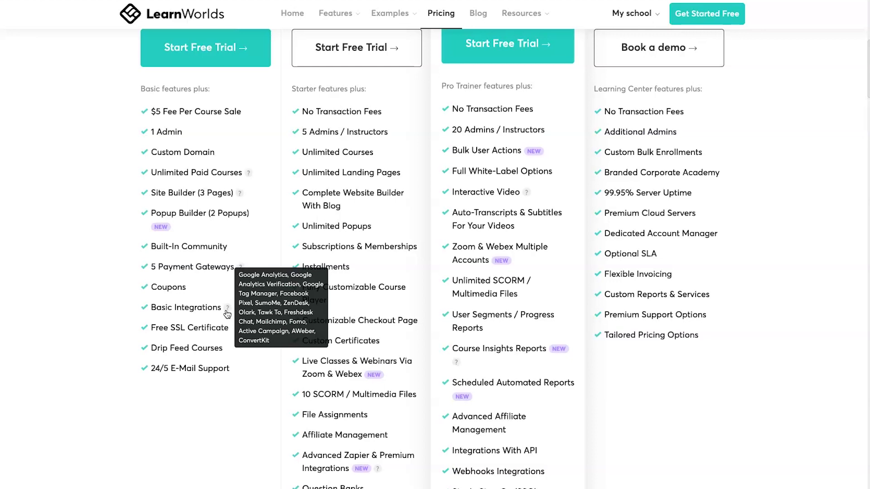
scroll(346, 230, "up", 1)
scroll(338, 235, "down", 1)
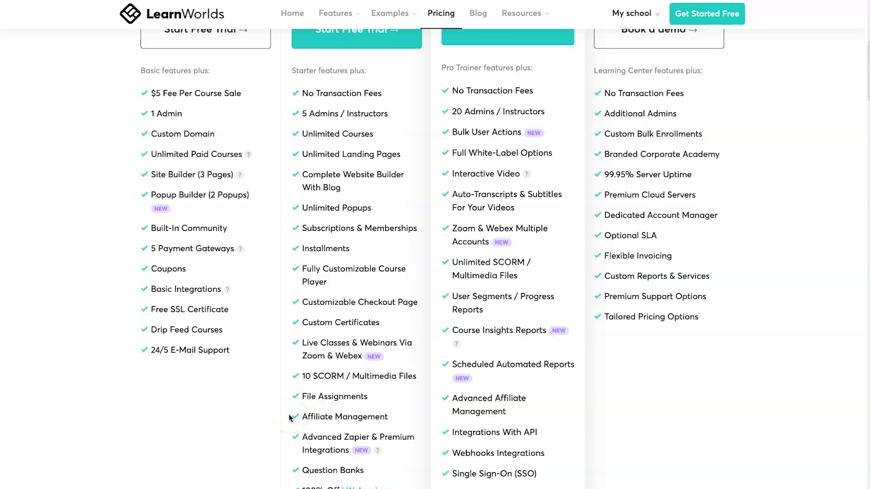
Examine Affiliate Management and the Advanced Zapier & Premium Integrations in the Pro Trainer plan.
left_click_drag(302, 416, 399, 415)
scroll(386, 310, "up", 5)
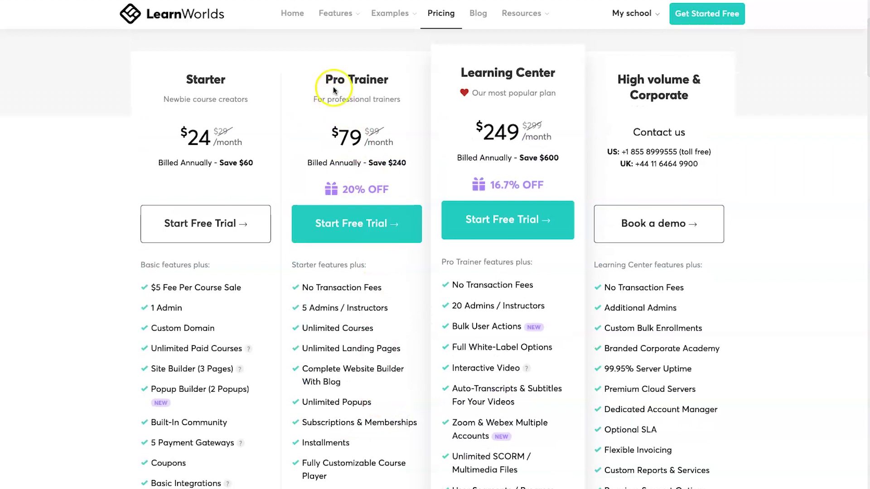
scroll(385, 309, "down", 5)
left_click(186, 359)
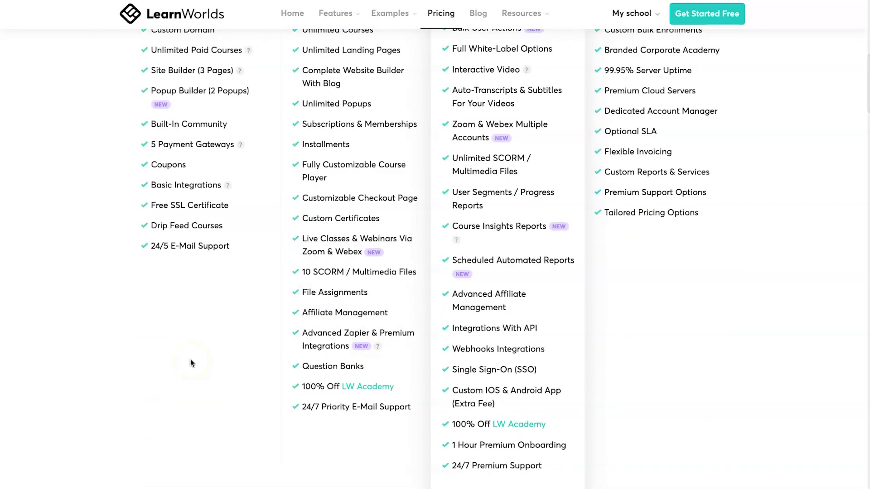
left_click(309, 310)
left_click_drag(303, 333, 358, 346)
left_click(393, 346)
mouse_move(378, 348)
Examine the Pro Trainer plan's subscriptions, question banks and multimedia files, and recheck the Starter plan's basic integrations.
left_click_drag(297, 125, 407, 124)
left_click(407, 123)
mouse_move(227, 185)
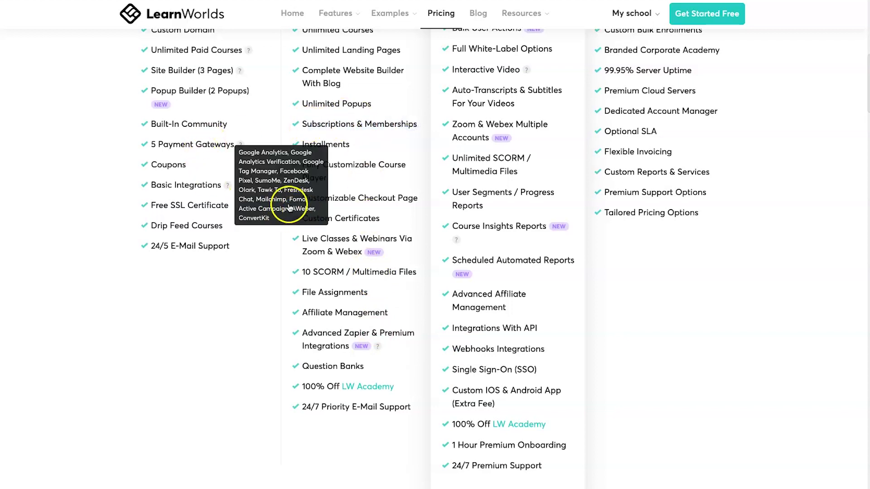
left_click_drag(299, 365, 368, 365)
left_click(368, 364)
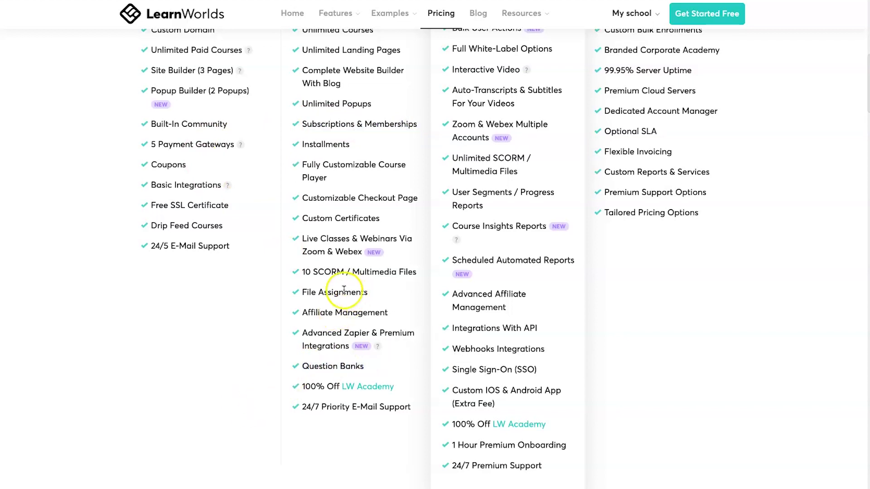
left_click_drag(347, 271, 405, 272)
left_click(404, 272)
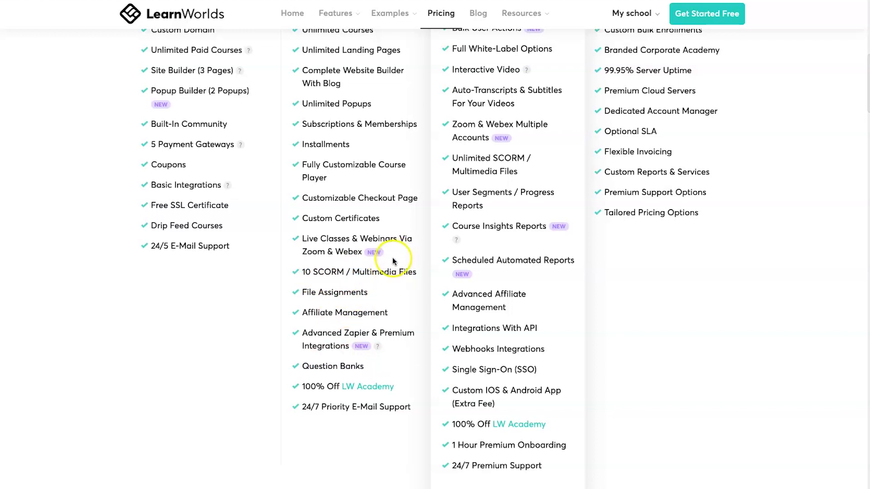
Review the Pro Trainer plan's transaction fees, course and landing page allowances, and live classes via Zoom & Webex.
scroll(393, 261, "up", 4)
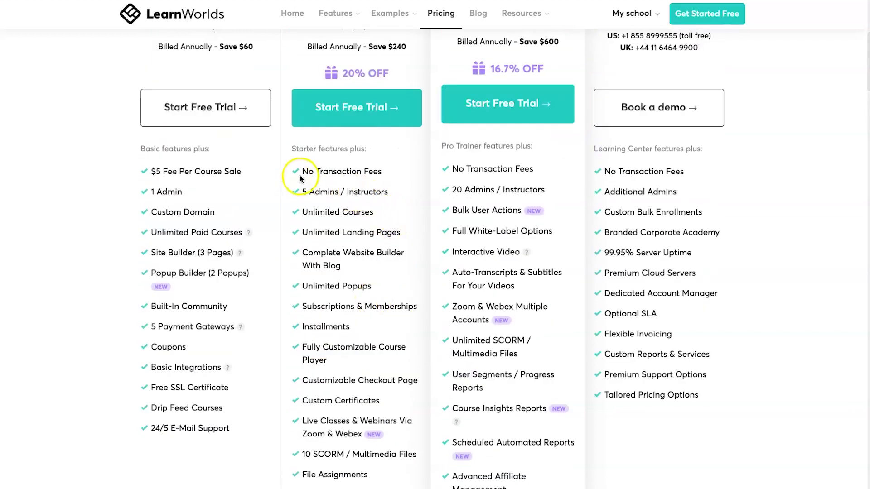
left_click_drag(300, 171, 375, 170)
left_click(369, 171)
scroll(369, 170, "up", 2)
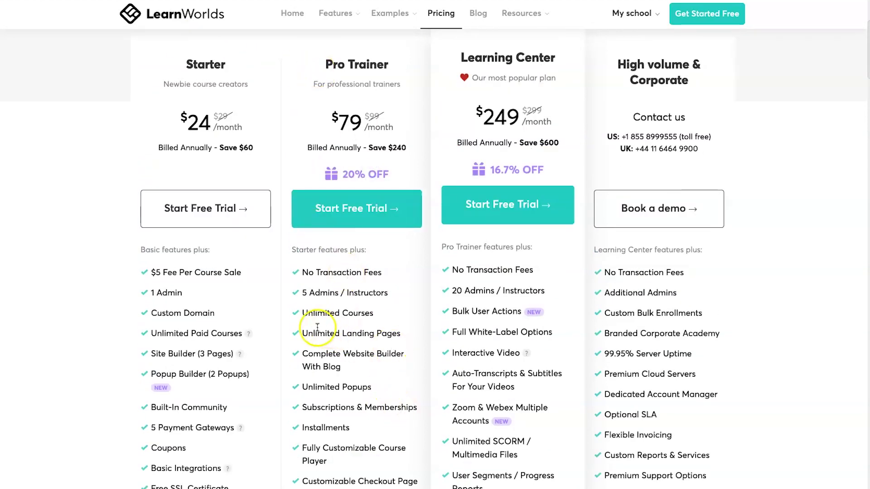
left_click_drag(301, 312, 401, 332)
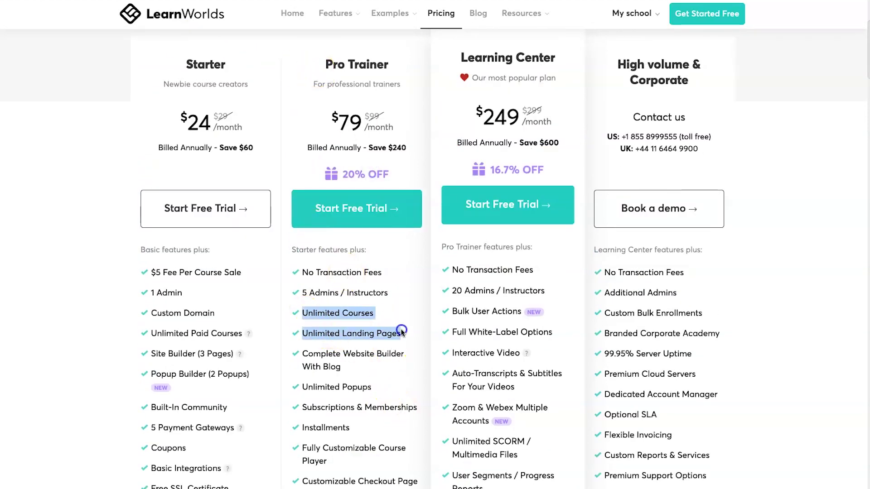
left_click(395, 376)
scroll(395, 376, "down", 4)
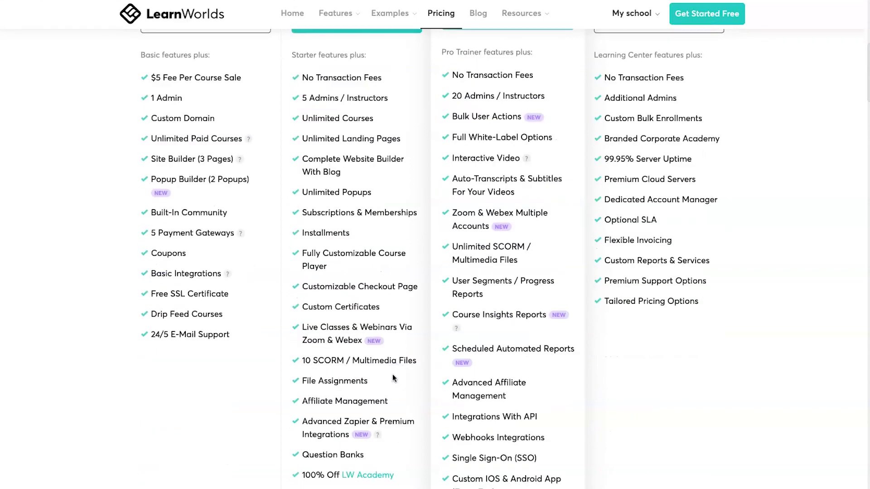
left_click_drag(303, 329, 358, 340)
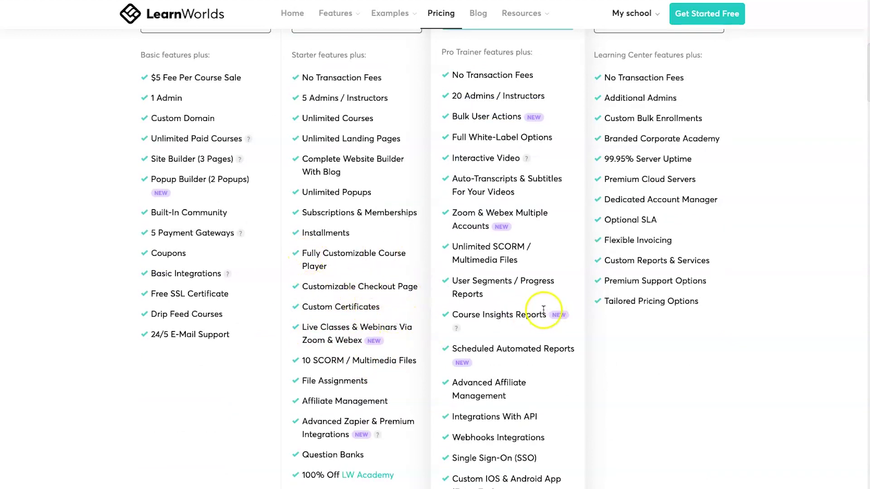
Examine the Learning Center plan's price, admin allowance, white-label options, interactive video and reporting features.
scroll(557, 226, "up", 4)
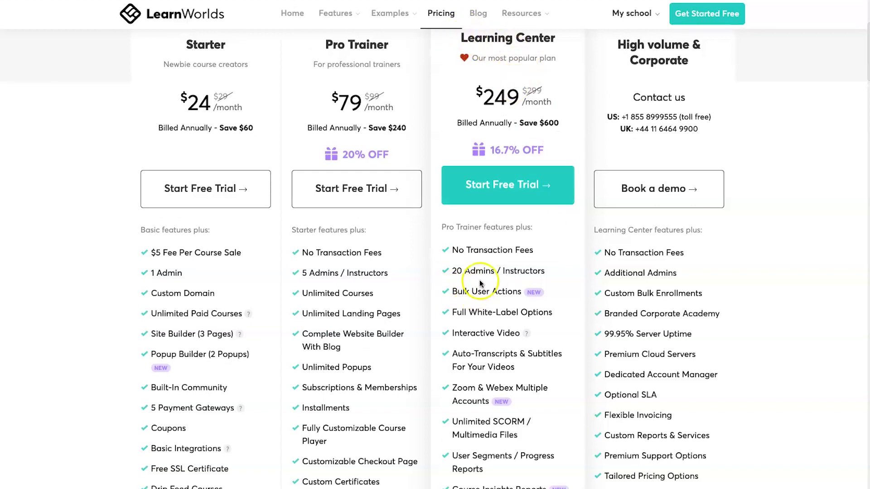
scroll(467, 280, "down", 2)
double_click(453, 202)
scroll(478, 231, "down", 1)
left_click_drag(452, 239, 543, 242)
left_click(543, 243)
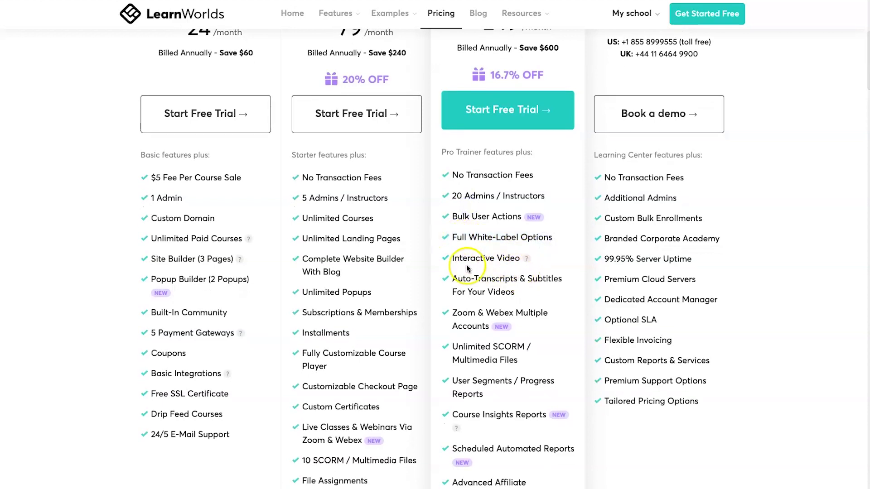
left_click_drag(454, 259, 514, 260)
left_click(519, 312)
scroll(520, 313, "down", 3)
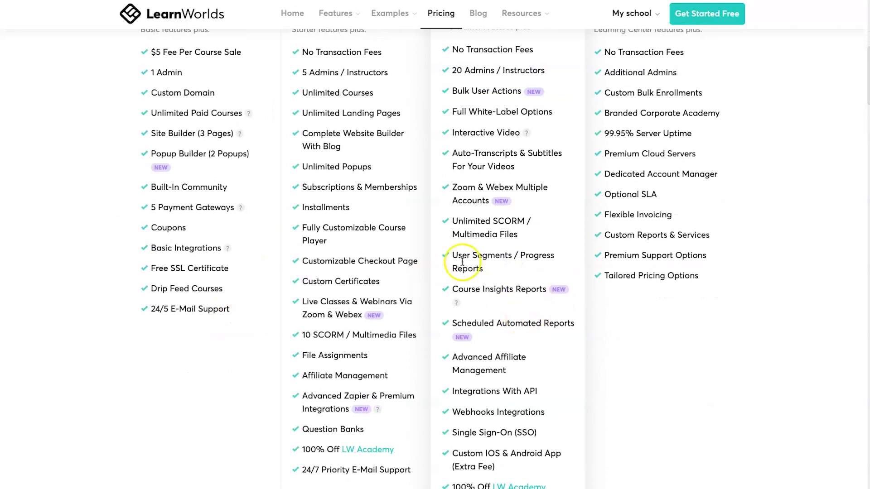
scroll(462, 265, "down", 3)
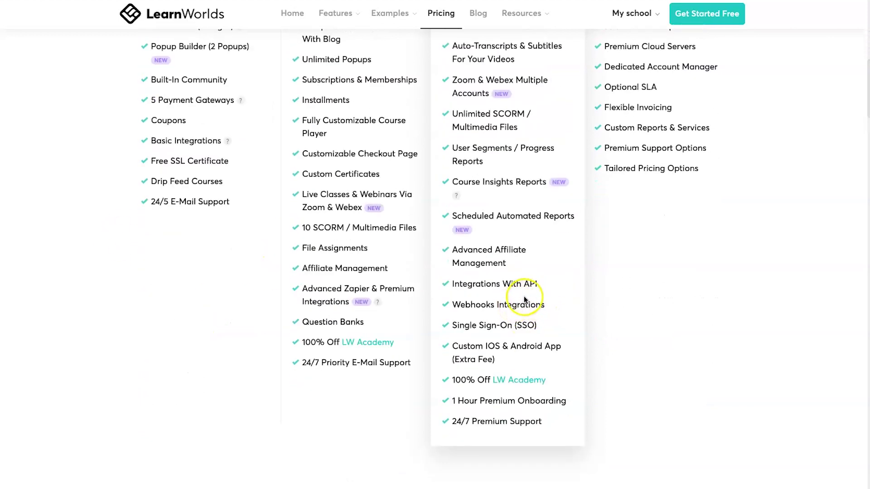
Examine the Learning Center plan's API and webhooks integrations, single sign-on, custom mobile app and premium onboarding.
left_click_drag(448, 287, 543, 286)
left_click(543, 286)
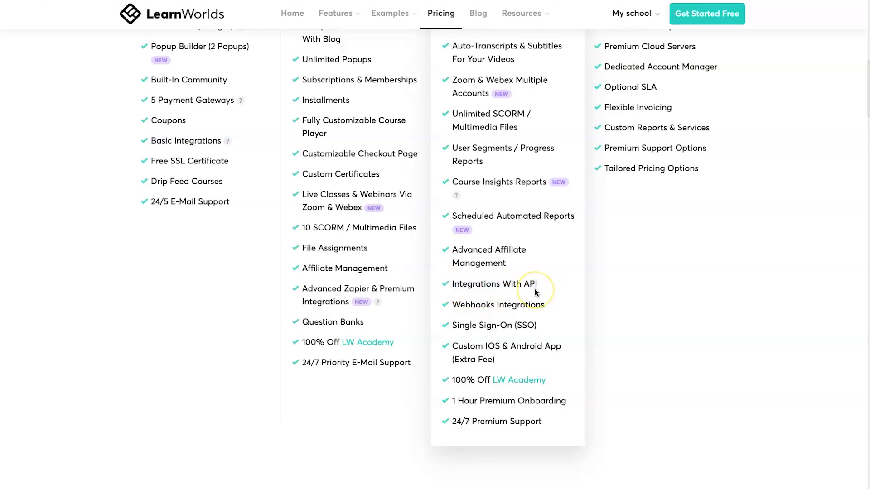
left_click_drag(471, 322, 545, 313)
left_click(528, 345)
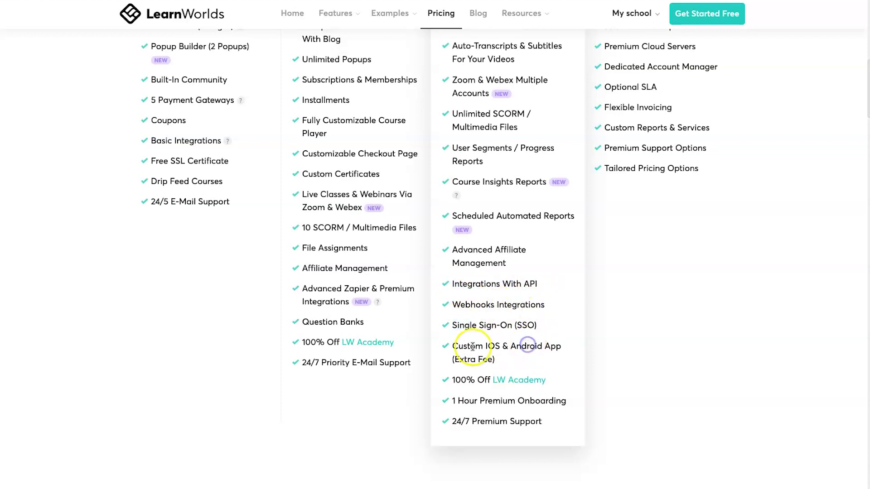
left_click_drag(457, 346, 552, 348)
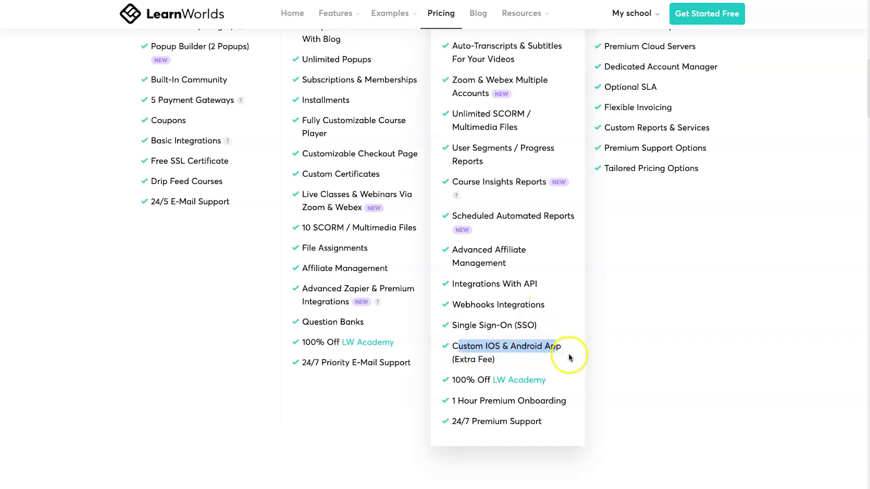
left_click(491, 424)
left_click_drag(457, 401, 557, 400)
left_click(557, 402)
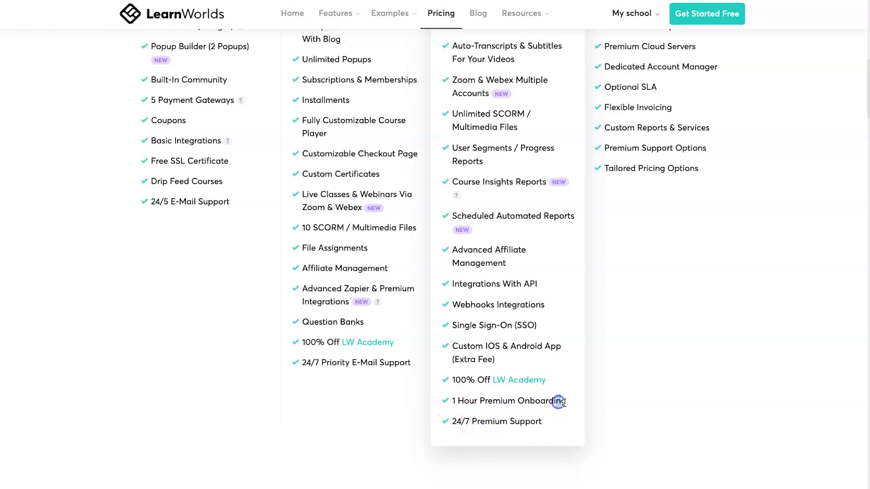
Compare the plans' prices under monthly and yearly billing, leaving yearly billing selected.
scroll(787, 327, "up", 8)
scroll(758, 311, "up", 3)
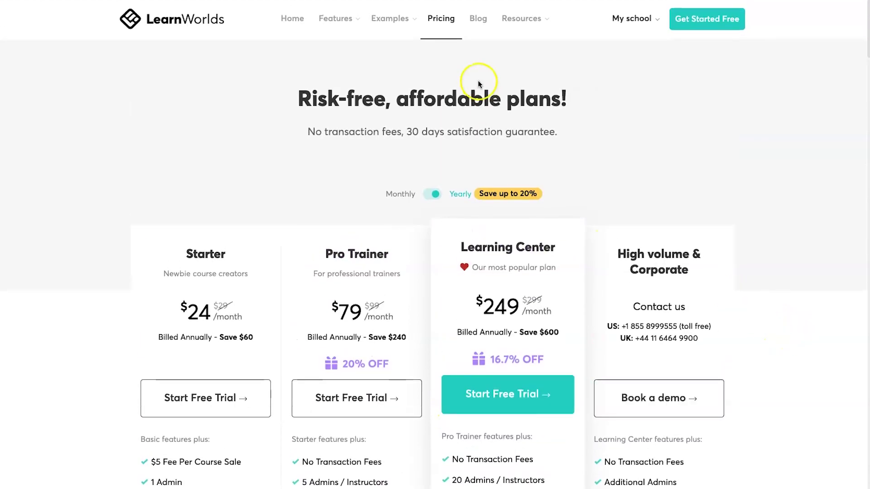
left_click_drag(140, 306, 515, 248)
left_click(488, 225)
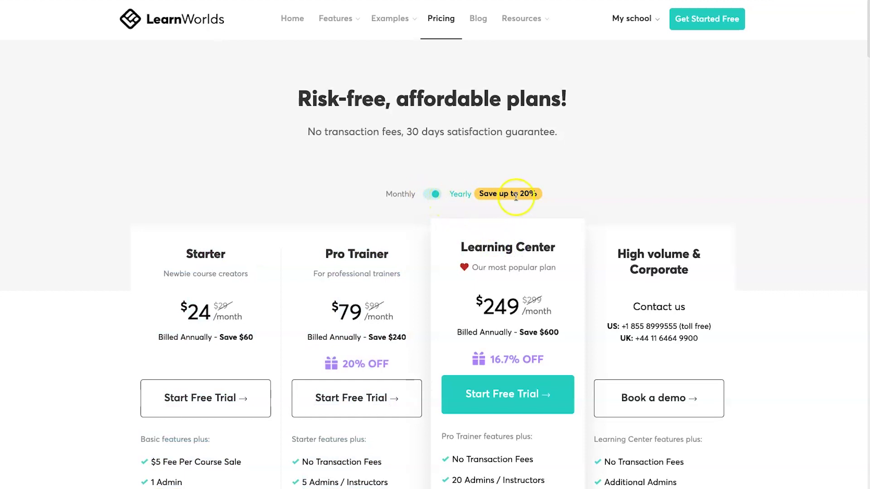
left_click(428, 198)
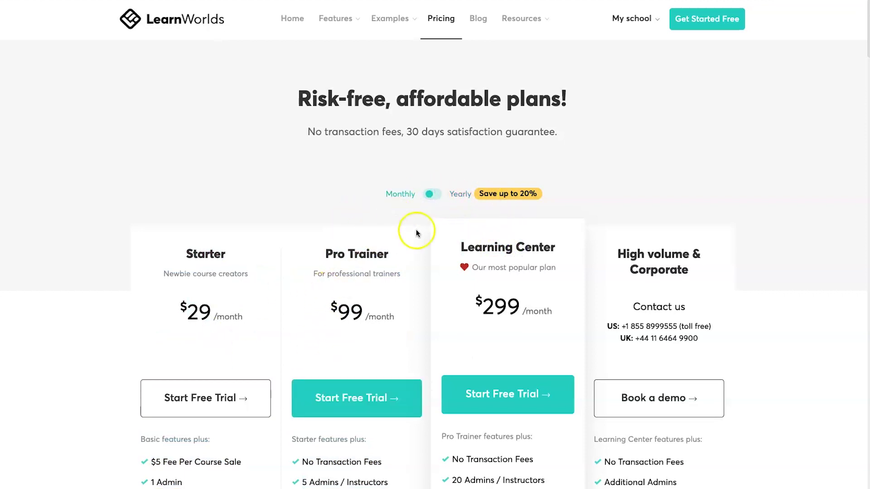
left_click(432, 196)
scroll(281, 198, "down", 3)
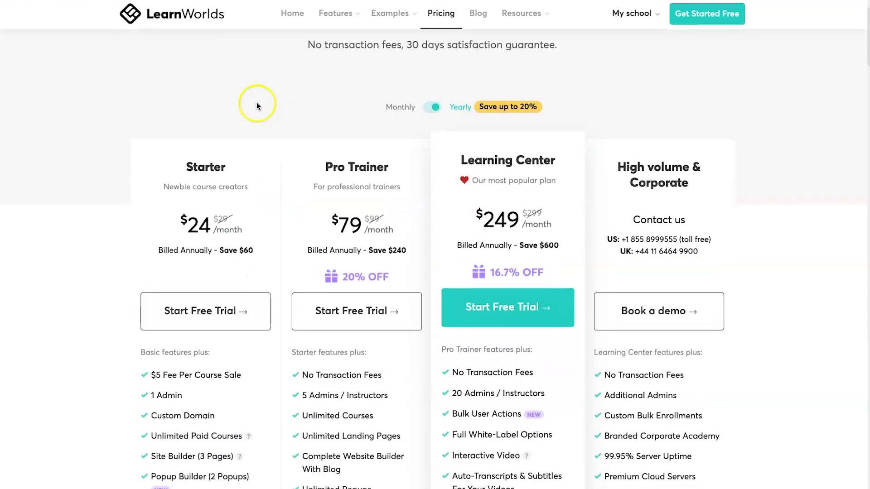
scroll(223, 163, "up", 3)
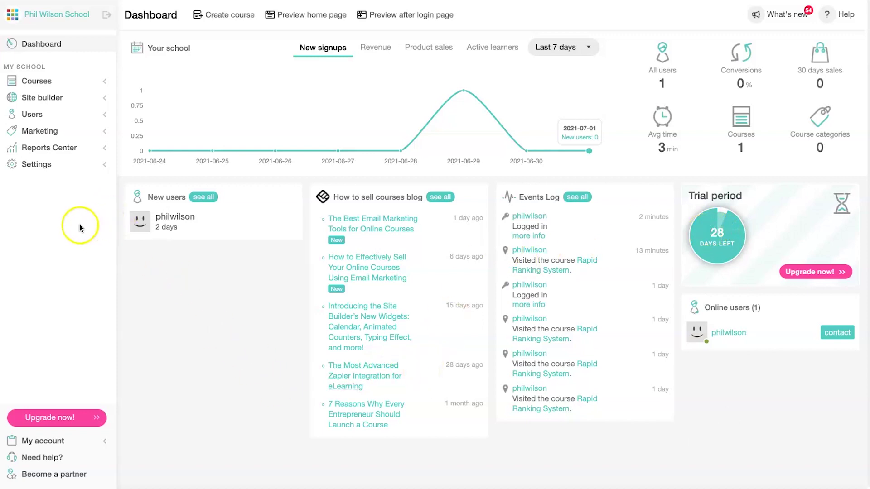
Open the school's home page preview from the dashboard and examine it down to the Our Courses section.
right_click(308, 18)
left_click(310, 22)
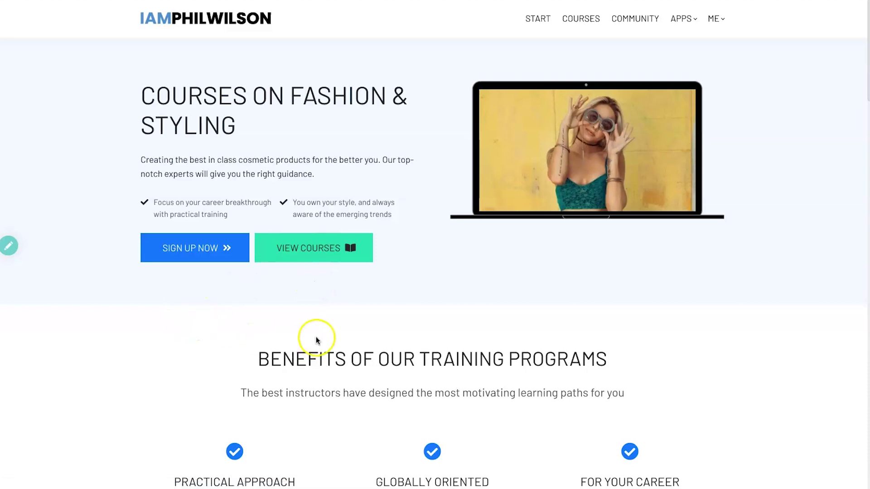
scroll(317, 161, "down", 8)
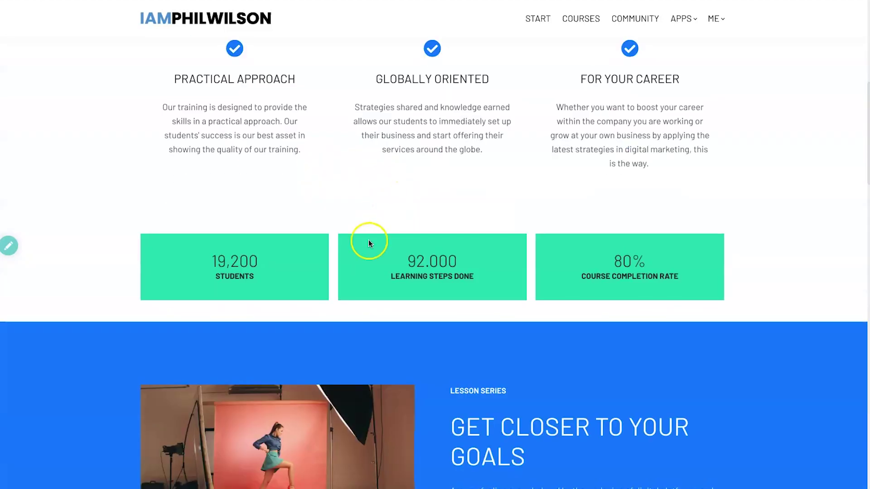
scroll(365, 239, "down", 15)
scroll(363, 235, "up", 5)
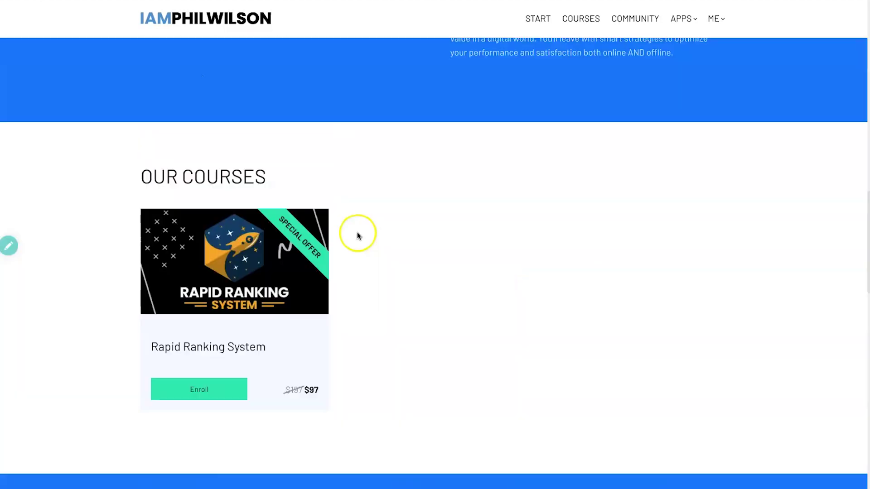
scroll(385, 245, "down", 1)
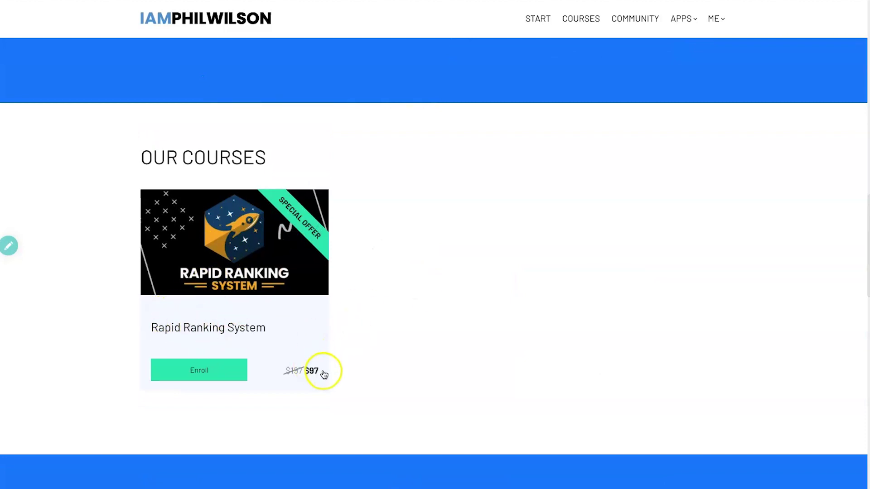
Examine the home page's newsletter signup, student testimonials, training benefits and lesson series sections.
scroll(430, 384, "down", 9)
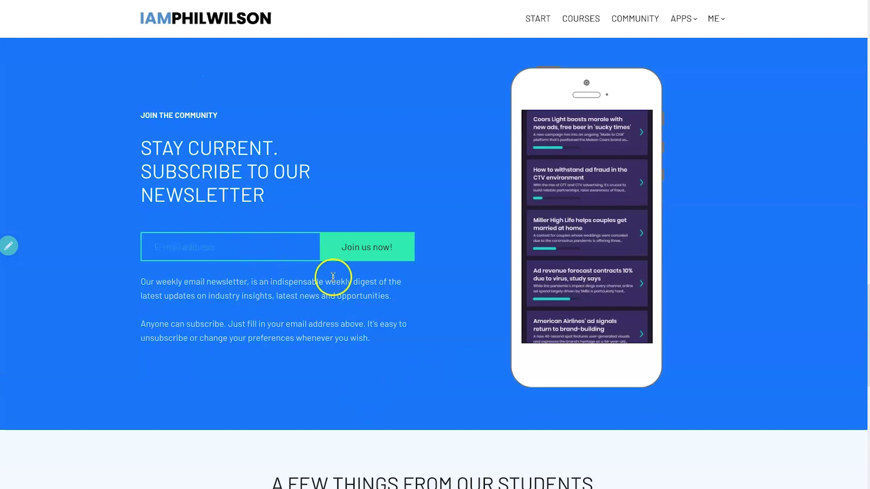
scroll(332, 274, "down", 10)
scroll(569, 368, "up", 20)
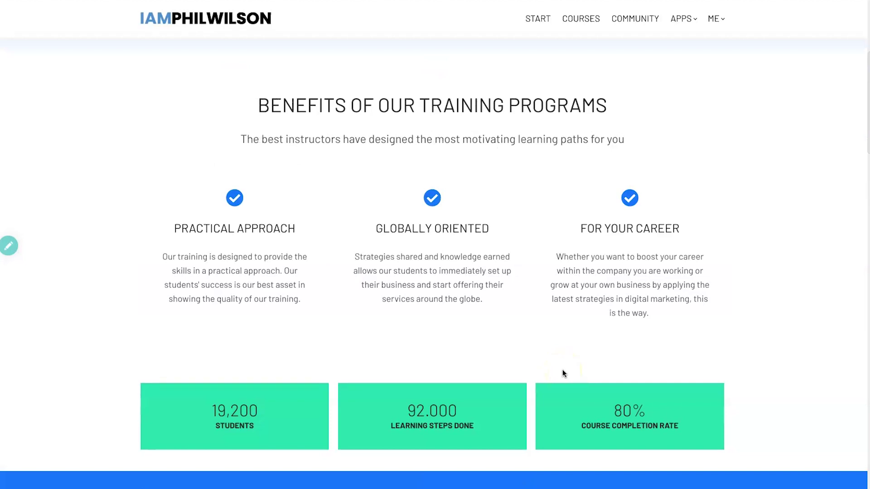
scroll(669, 401, "up", 5)
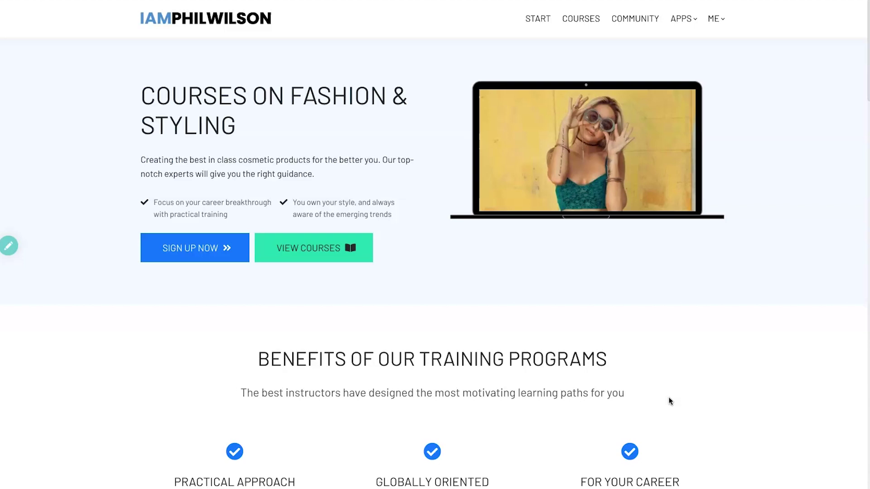
scroll(527, 358, "down", 12)
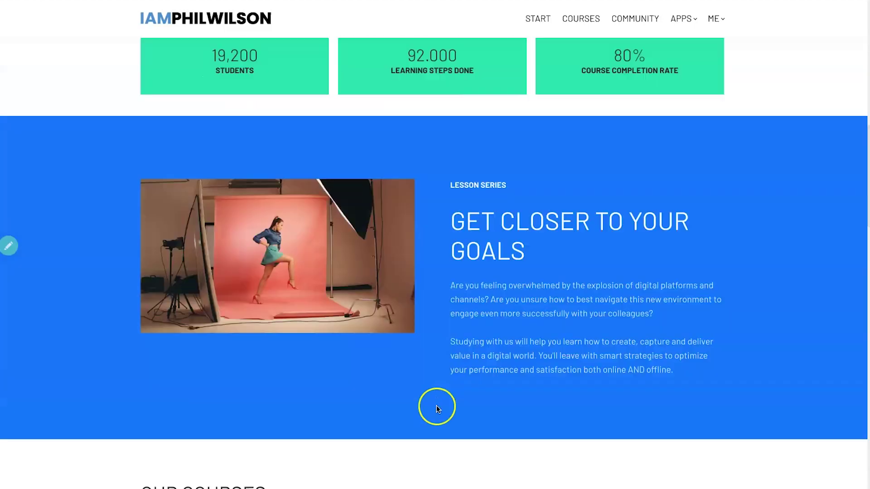
Open the Rapid Ranking System course page from the Our Courses section and read its title and description.
scroll(436, 408, "down", 9)
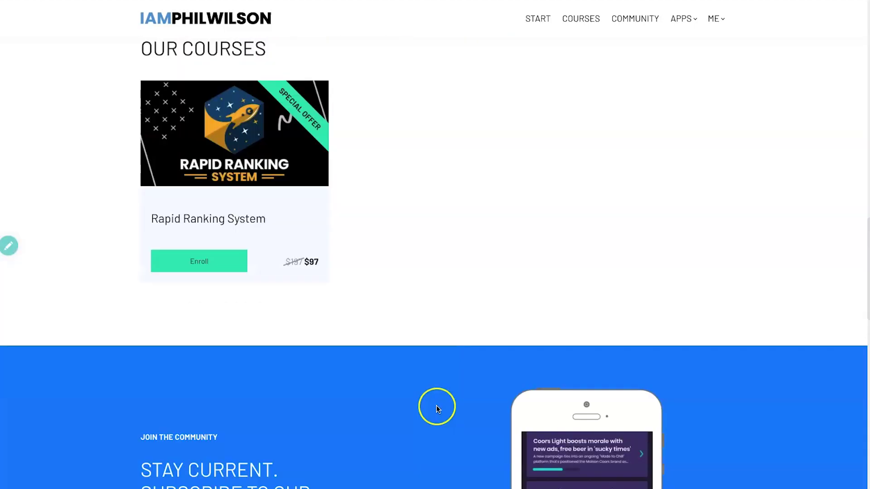
left_click(195, 264)
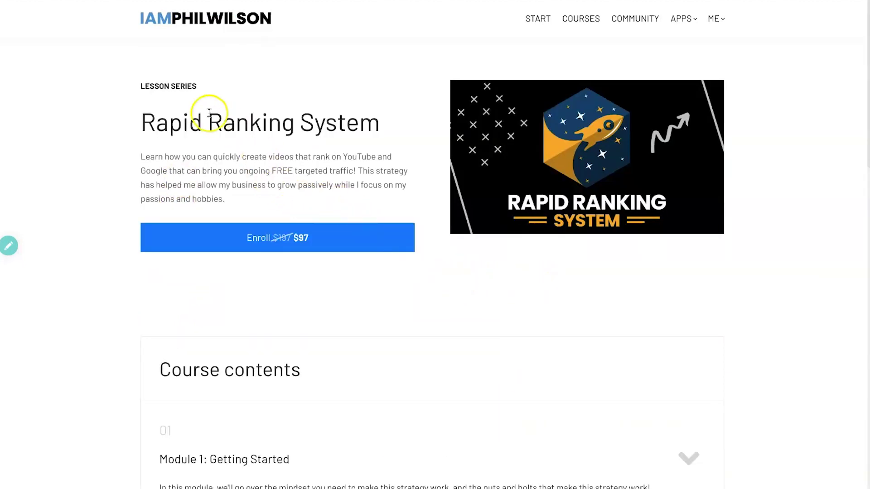
left_click_drag(142, 123, 371, 127)
left_click(371, 128)
left_click_drag(141, 156, 312, 192)
left_click(312, 192)
Examine the course contents, including Module 1's lesson list, and the course features and certification further down the page.
scroll(576, 231, "down", 6)
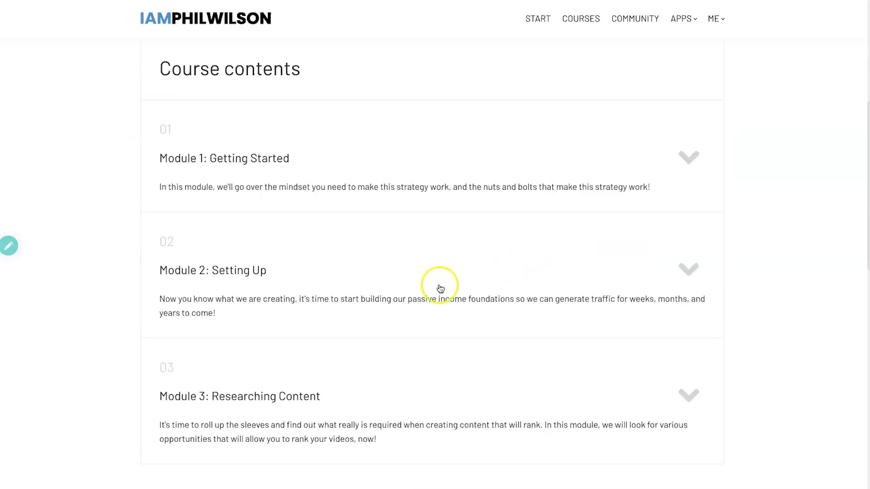
scroll(371, 252, "down", 2)
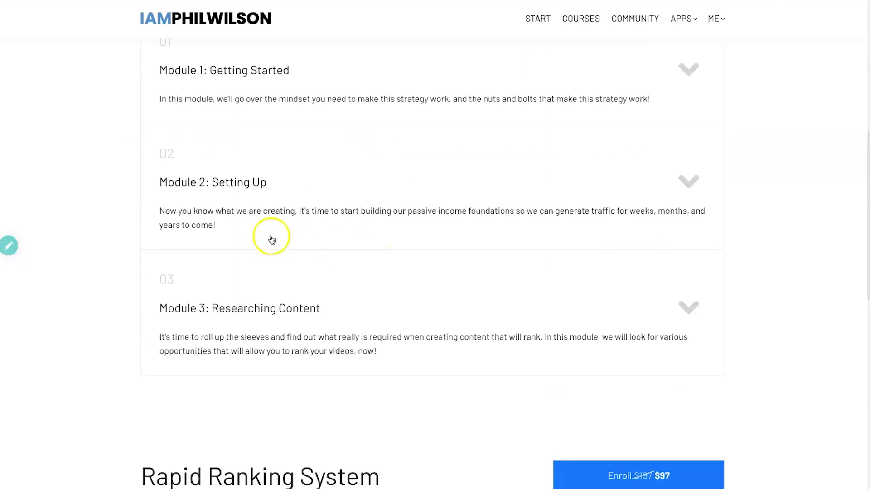
scroll(271, 238, "up", 2)
left_click(686, 159)
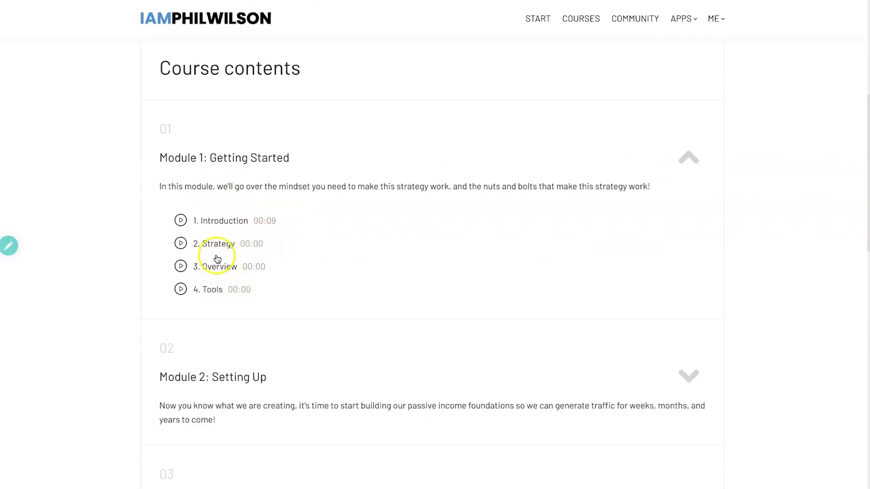
left_click(687, 159)
scroll(539, 263, "down", 4)
scroll(539, 263, "down", 7)
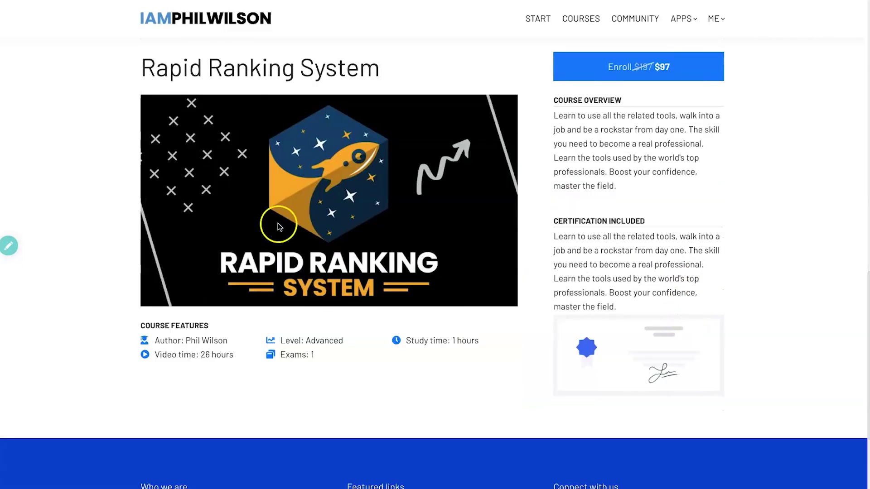
Open the course's checkout page and examine its order details, payment method and coupon fields.
left_click(668, 68)
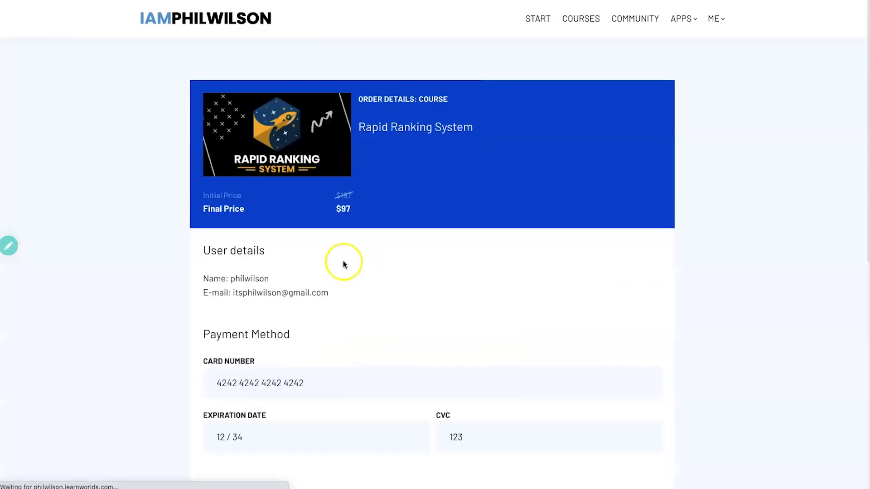
scroll(335, 268, "down", 3)
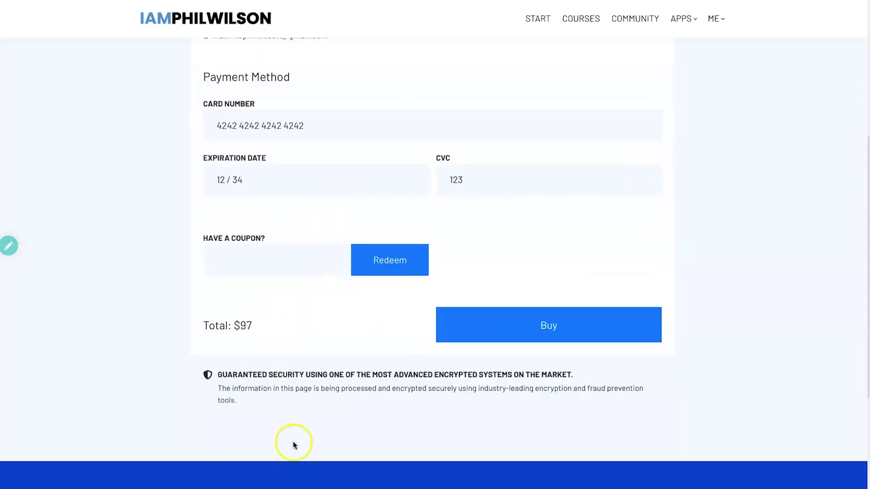
scroll(290, 453, "up", 5)
scroll(266, 105, "up", 1)
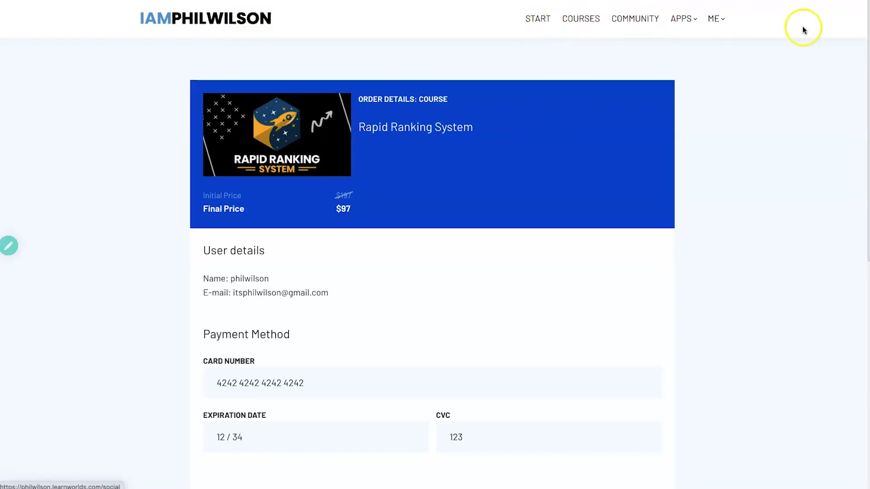
mouse_move(678, 23)
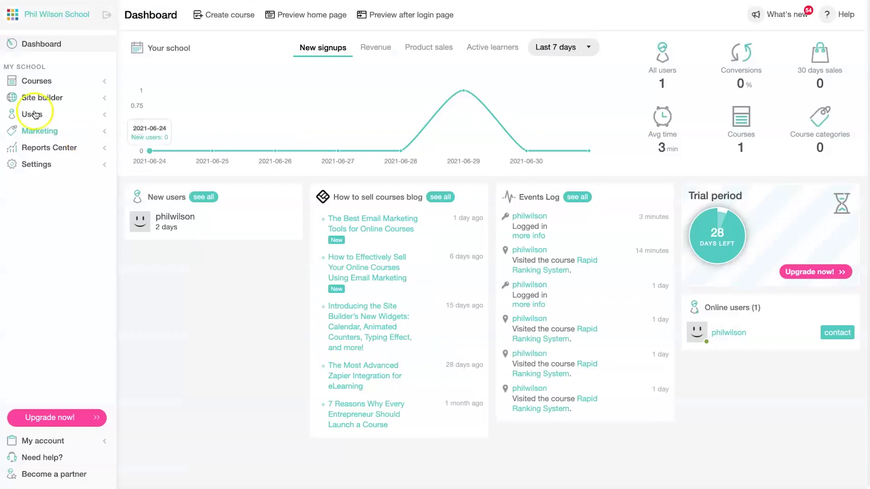
Open the Rapid Ranking System course from the school dashboard and pause the Introduction video in the course player.
left_click(34, 81)
left_click(52, 136)
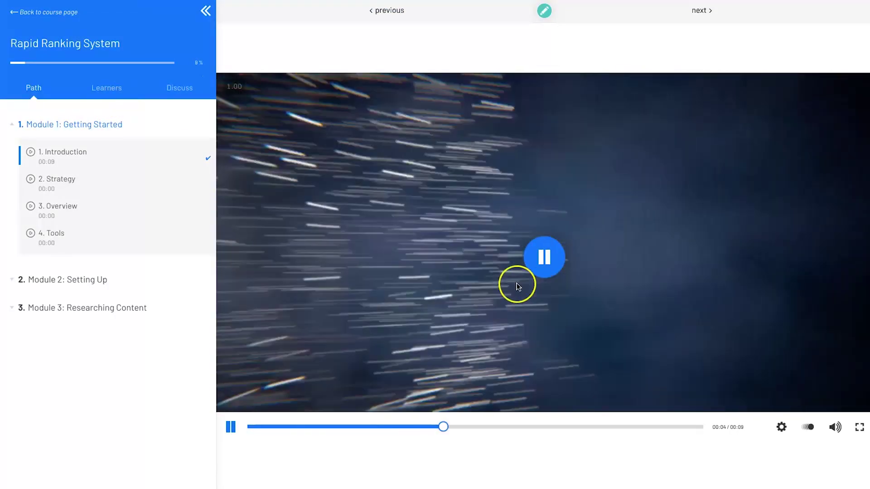
left_click(517, 284)
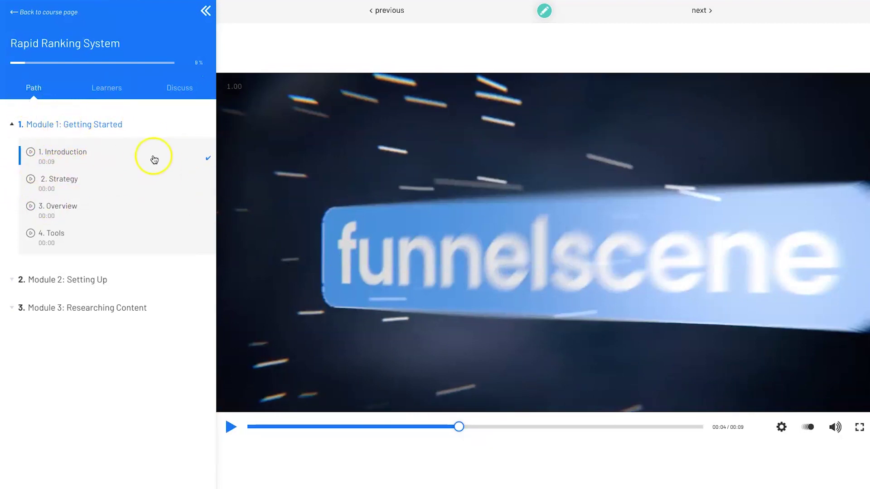
Expand Modules 2 and 3, view the Strategy and Overview lessons, and return to the Introduction lesson.
left_click(82, 279)
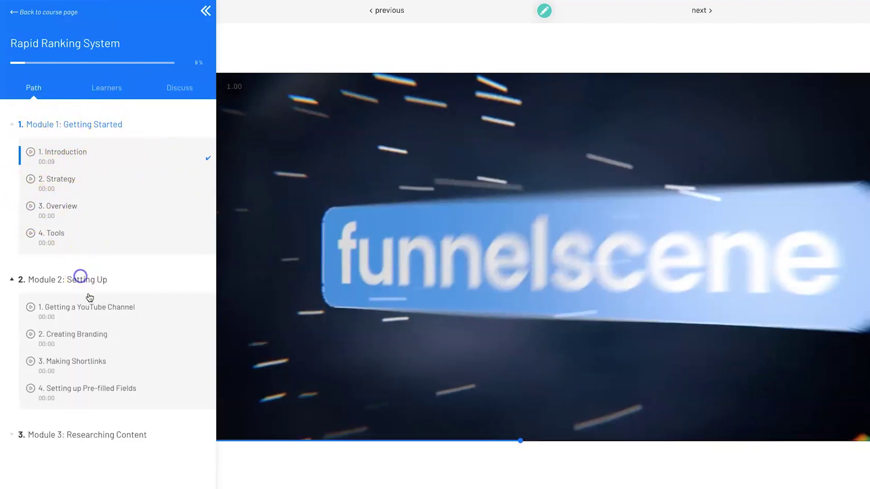
left_click(115, 433)
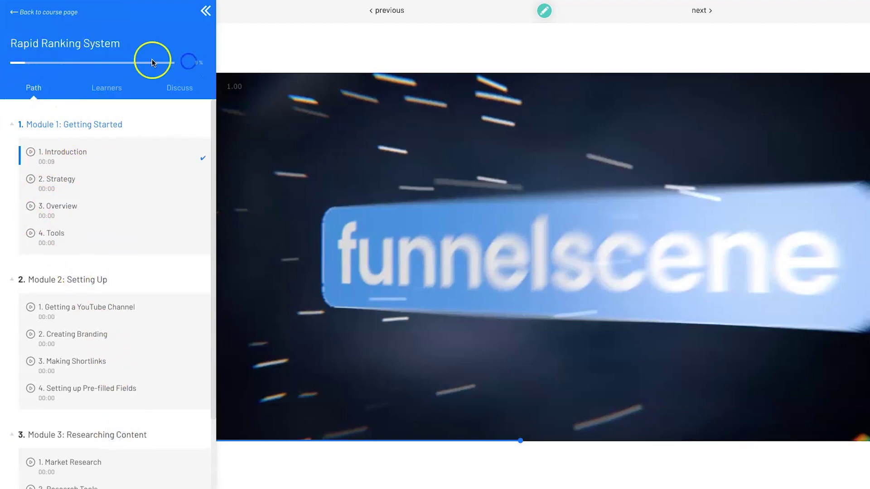
left_click(163, 181)
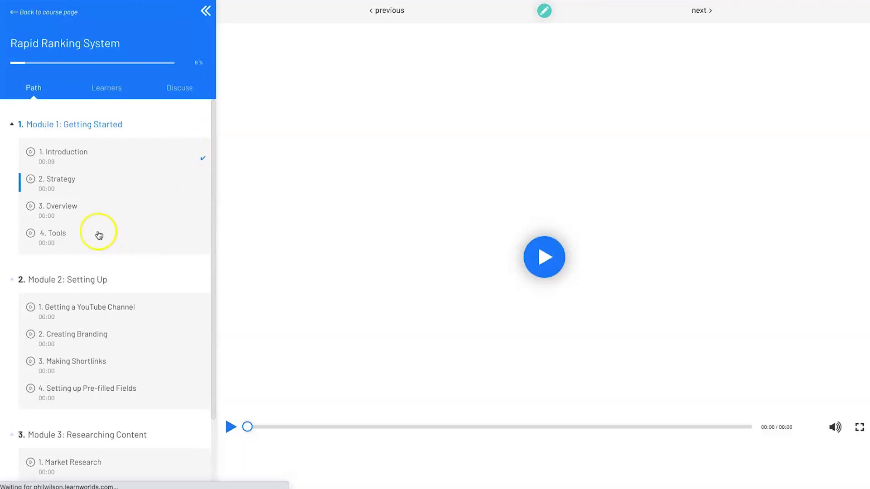
left_click(93, 212)
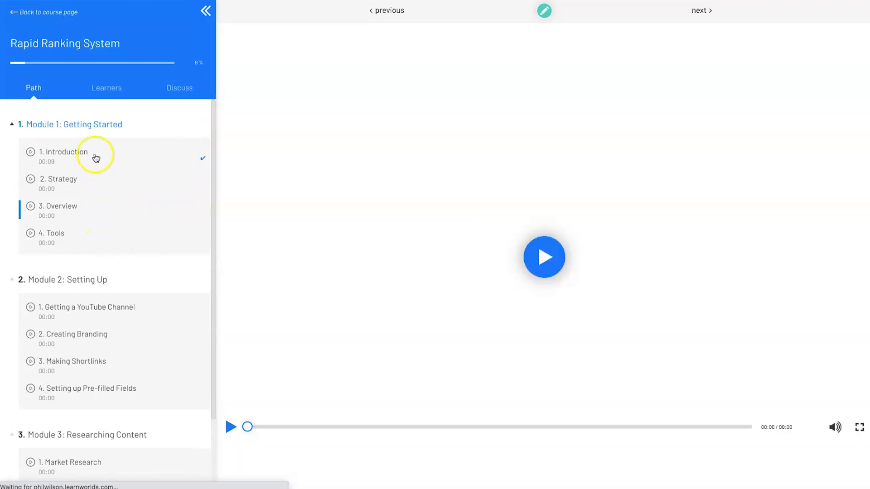
left_click(95, 154)
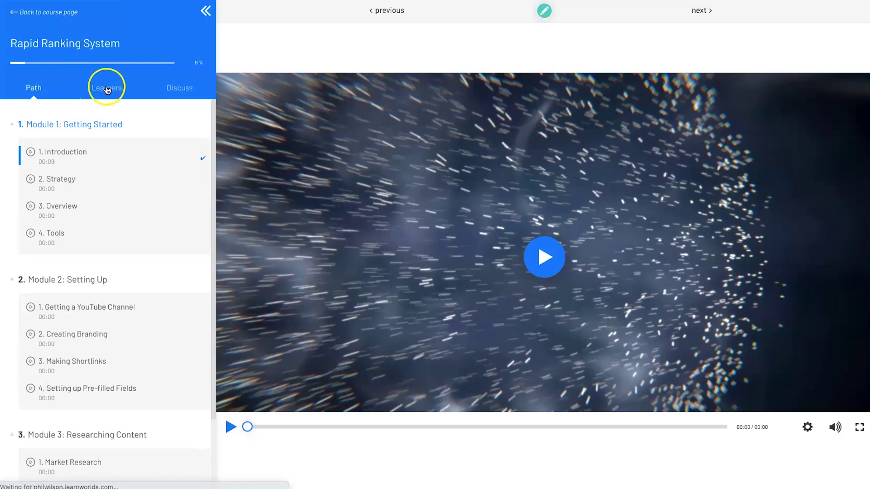
View the course's learners and post "Hey, does this work with Safari?" in the course discussion.
left_click(107, 86)
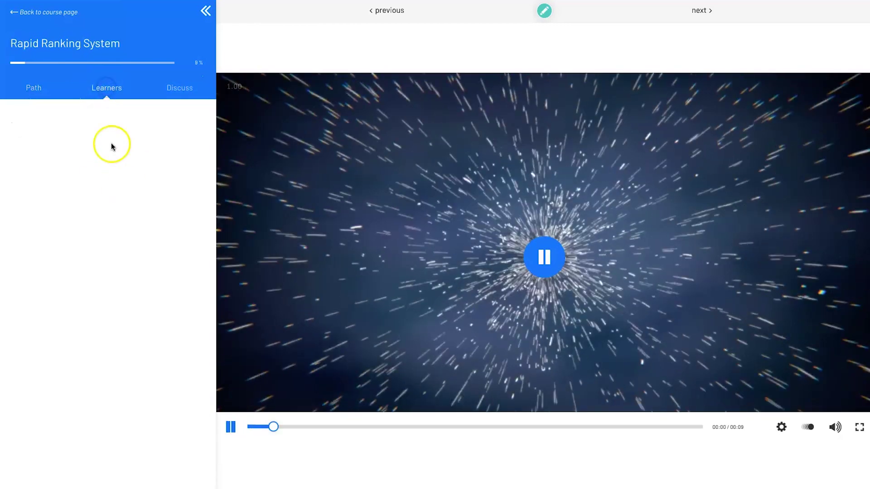
left_click(180, 97)
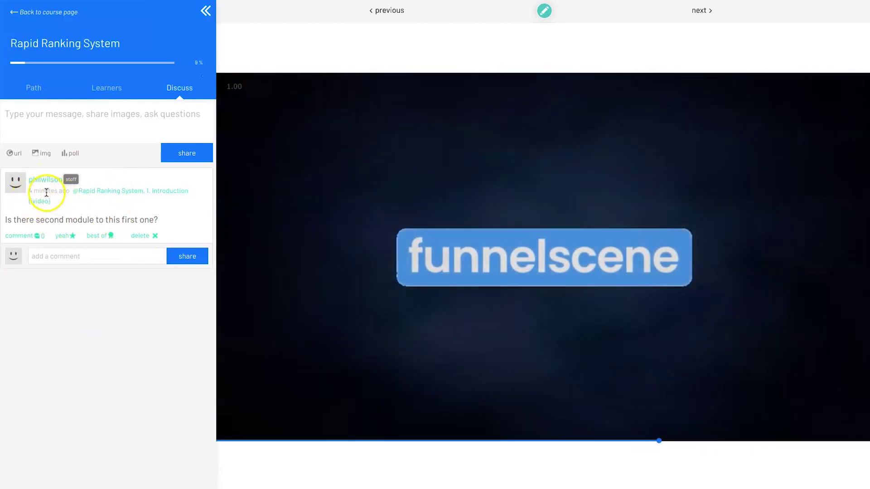
left_click(31, 114)
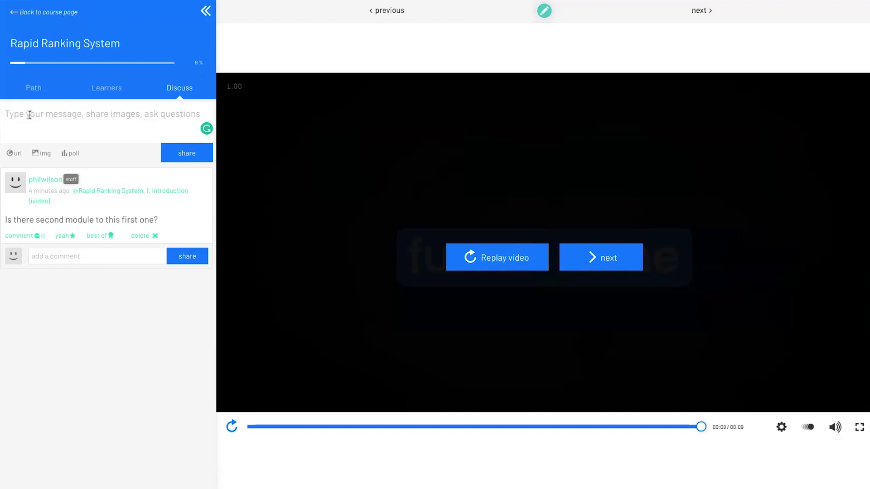
type("Hey, does this work with Safari?")
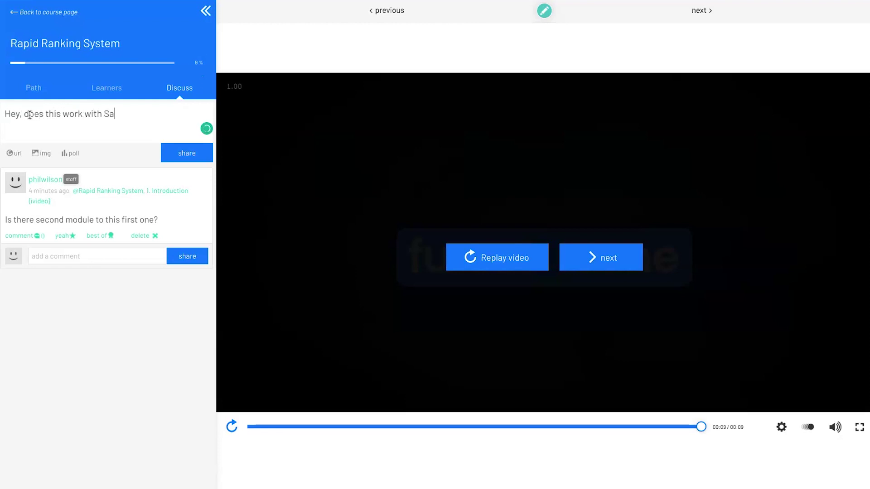
left_click(172, 154)
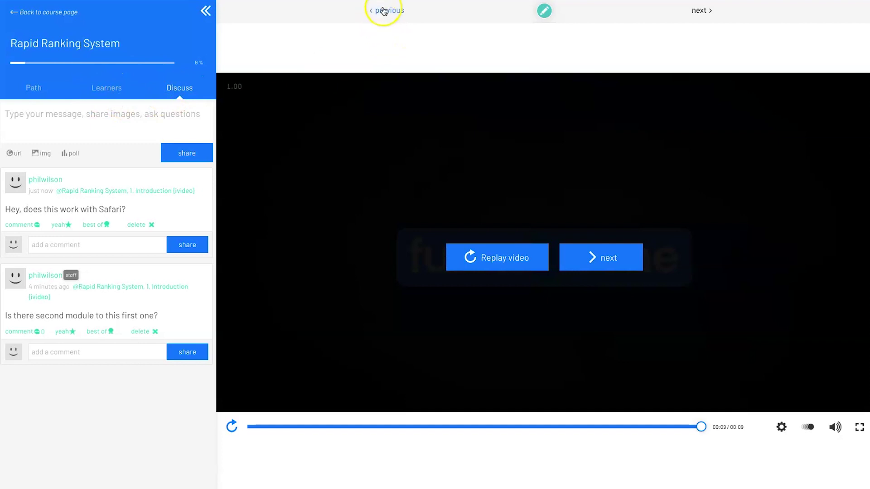
Open the course page in the page editor and examine its sections and their editing controls.
left_click(543, 12)
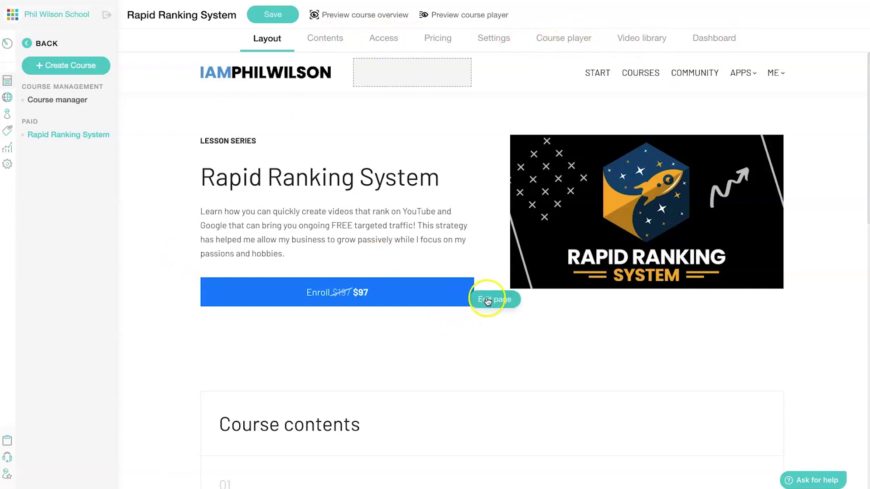
left_click(486, 300)
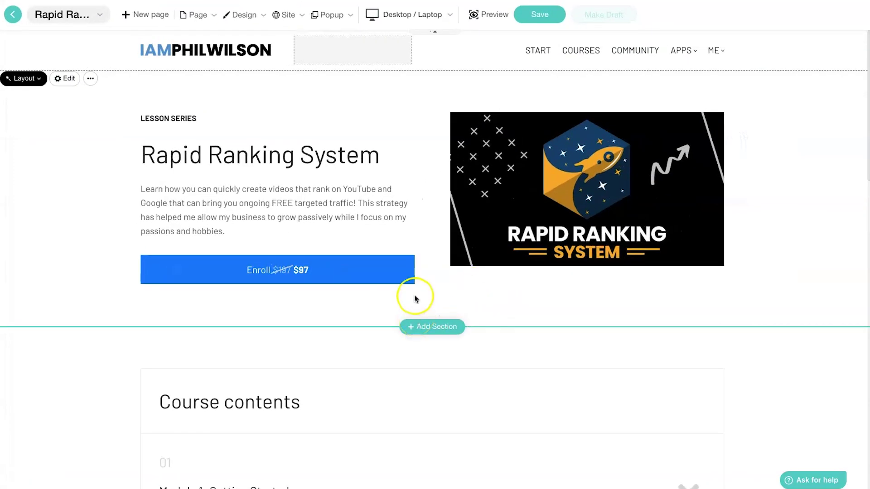
scroll(324, 240, "down", 15)
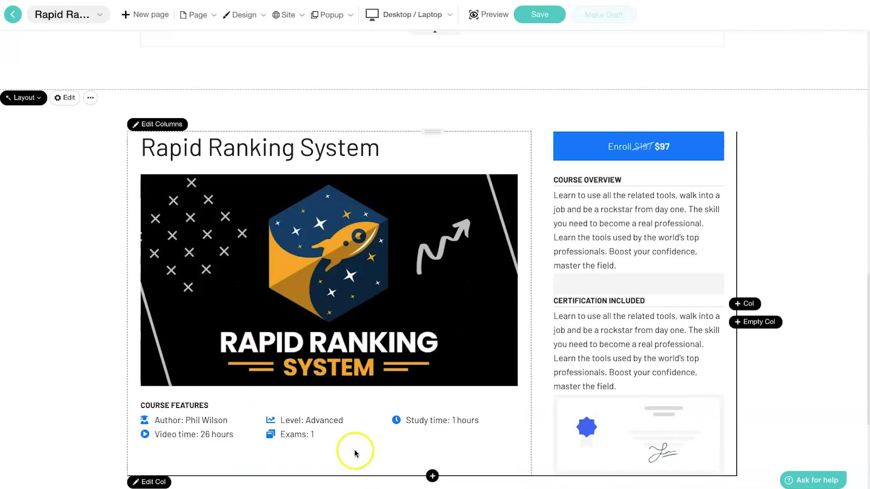
scroll(358, 430, "down", 5)
scroll(388, 347, "up", 20)
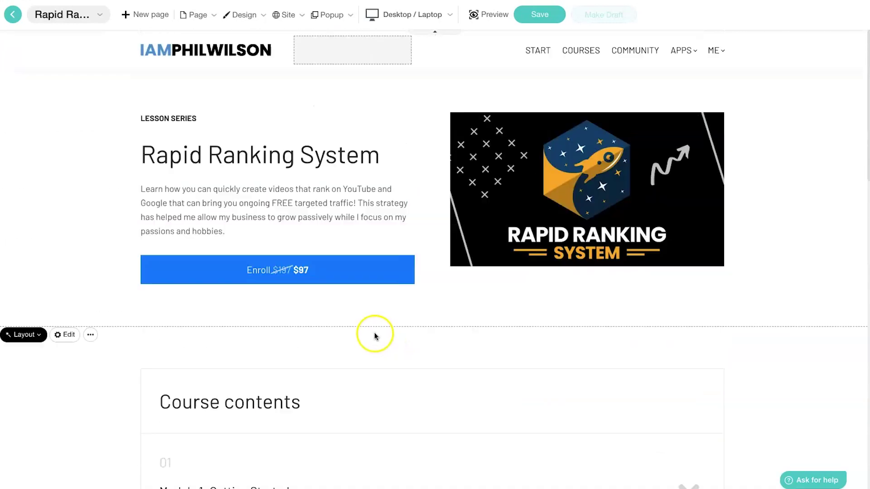
mouse_move(89, 80)
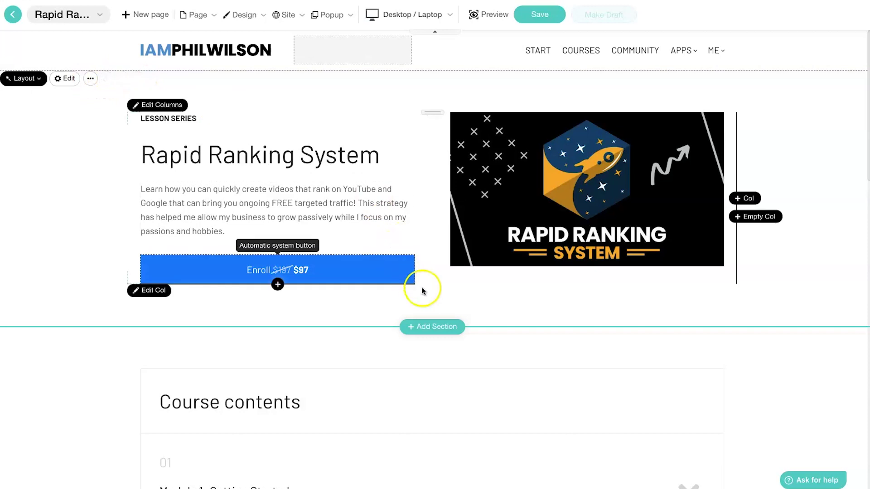
Add the "Learn the art of making" course hero section between the existing hero and the Course contents section.
left_click(437, 328)
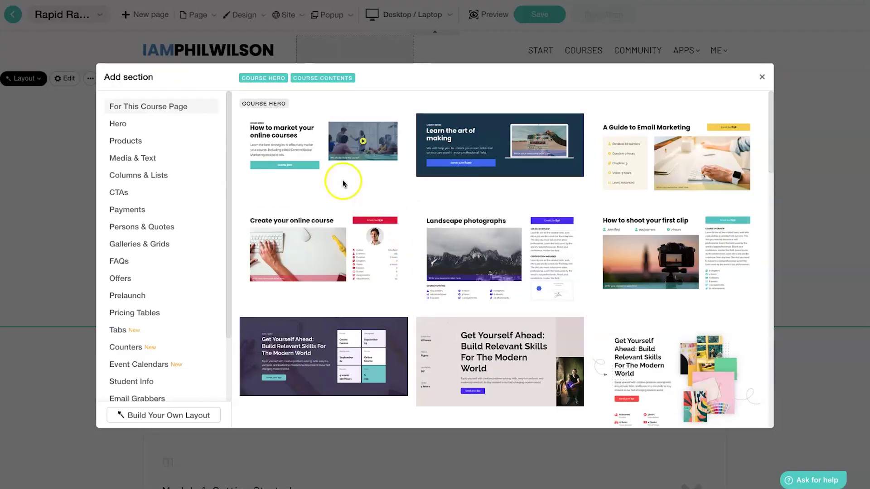
scroll(168, 367, "down", 3)
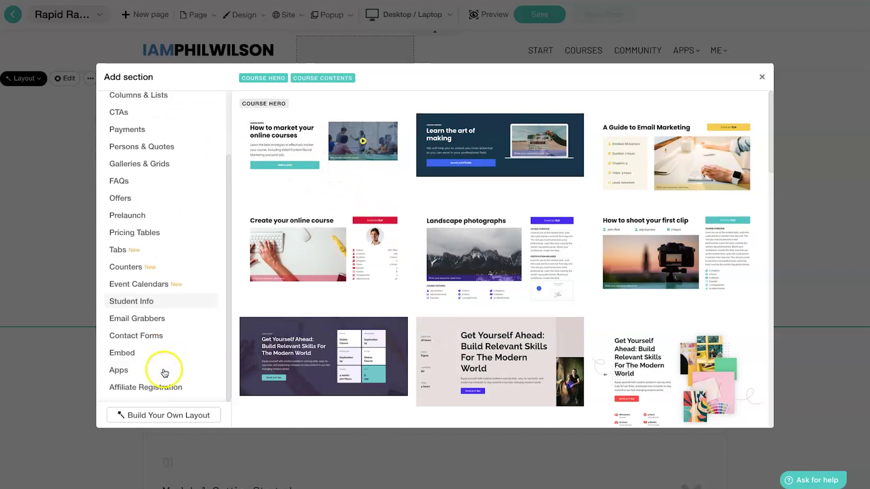
scroll(156, 336, "up", 3)
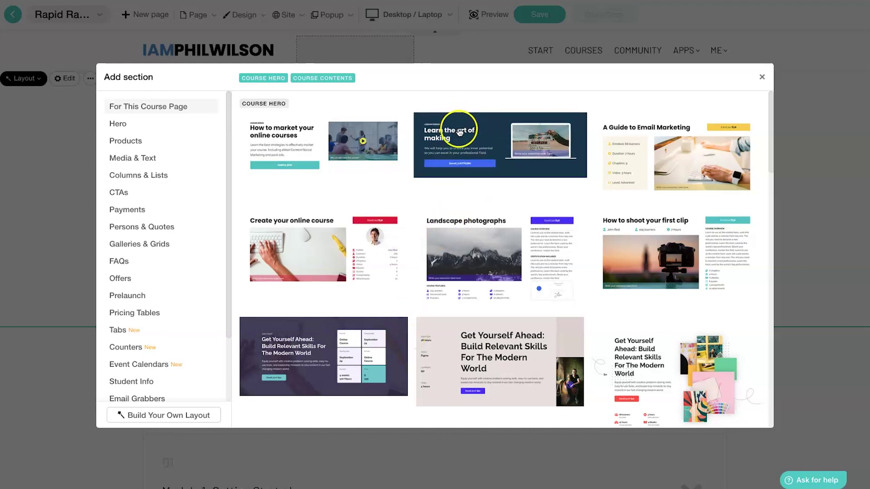
left_click(486, 142)
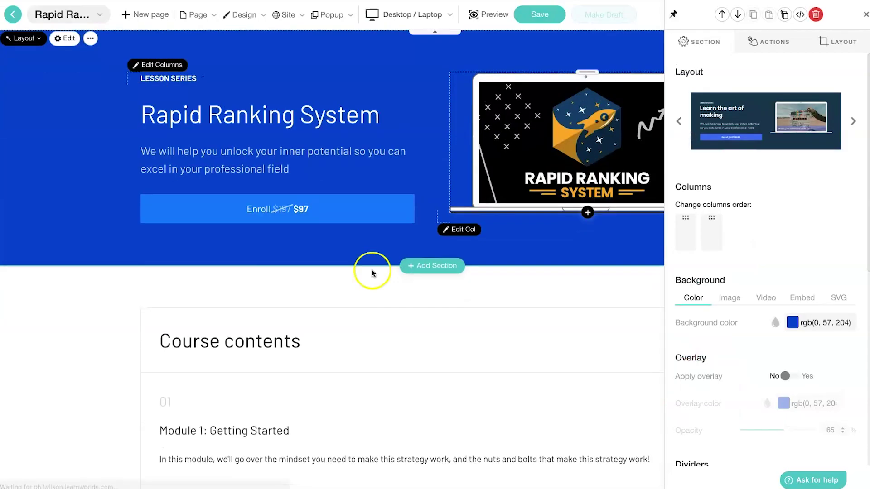
Delete the blue hero section between the original hero and the Course contents section.
scroll(337, 199, "up", 2)
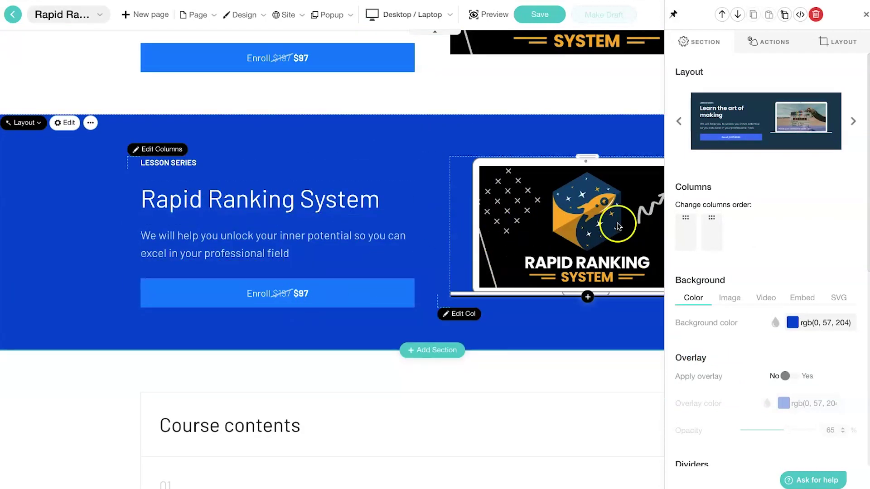
left_click(254, 245)
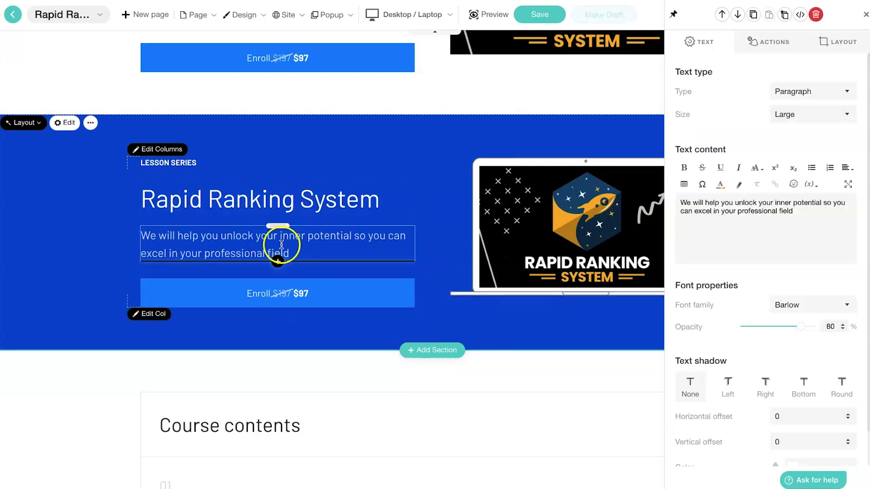
scroll(235, 246, "up", 1)
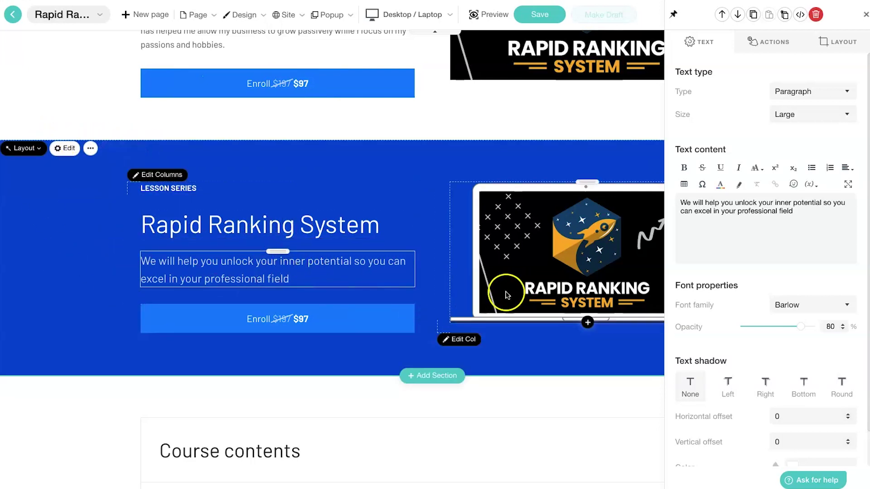
mouse_move(91, 149)
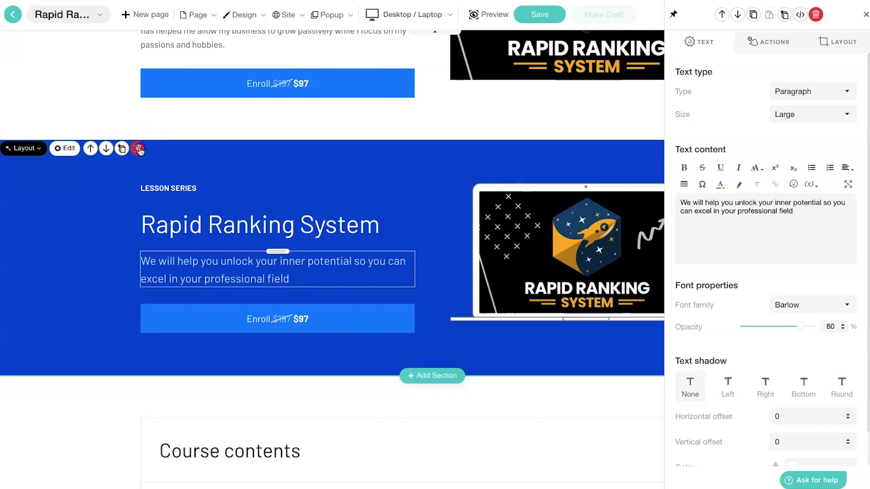
left_click(138, 148)
left_click(473, 271)
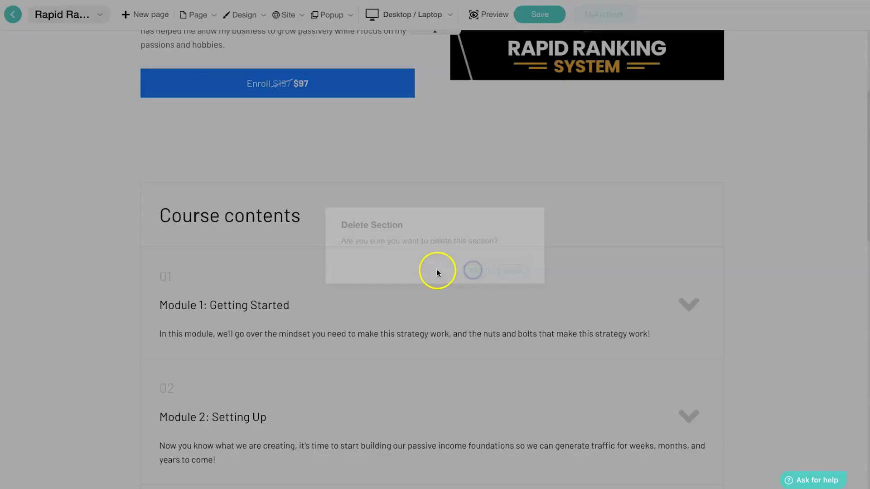
Examine the Course contents widget's appearance options and its section's background, overlay and divider settings.
scroll(543, 344, "down", 5)
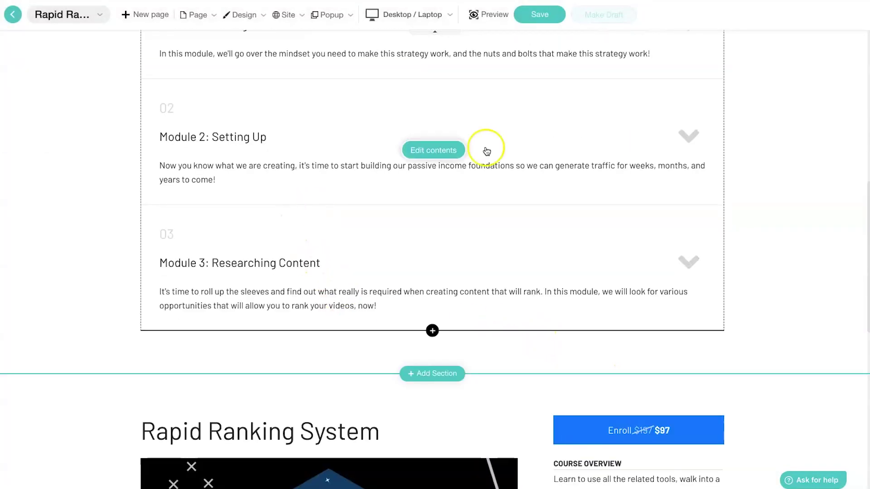
left_click(659, 135)
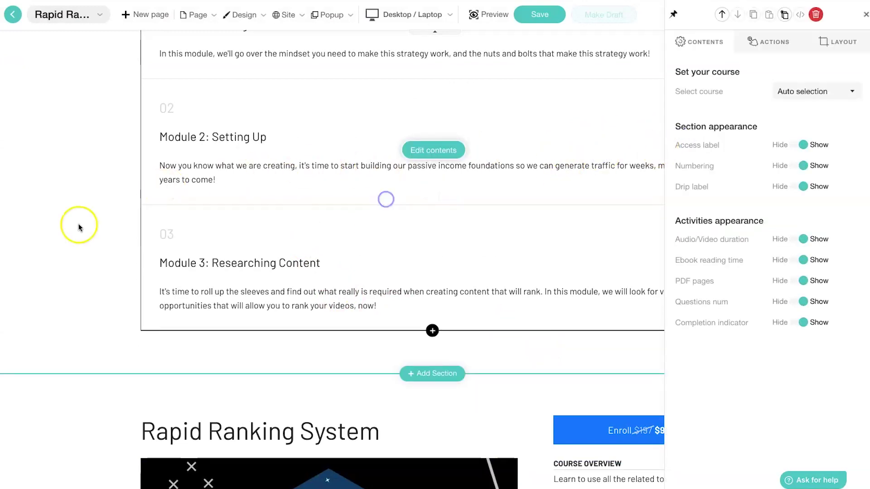
left_click(101, 208)
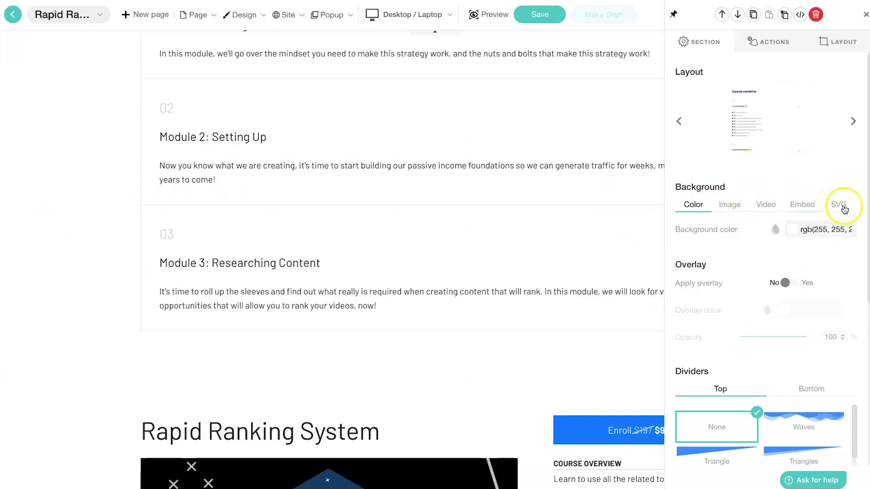
scroll(753, 317, "down", 5)
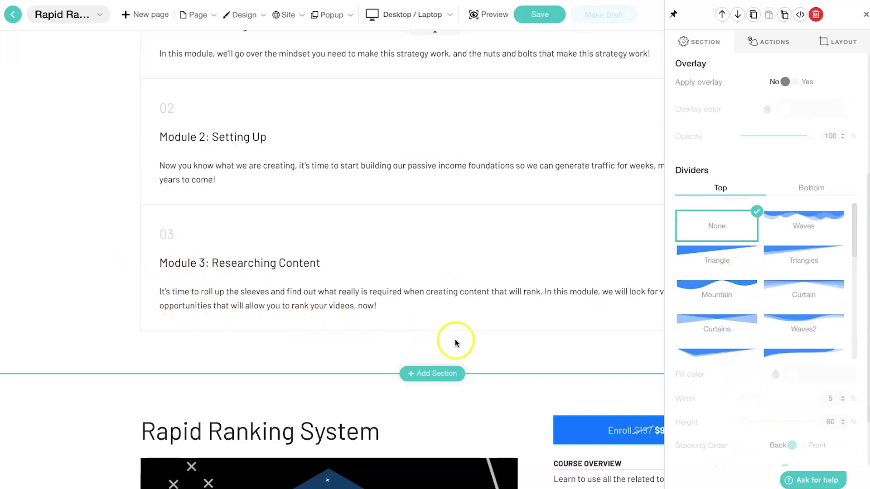
Close the section settings and review the page's course overview, certification, course features and footer areas.
scroll(452, 340, "down", 10)
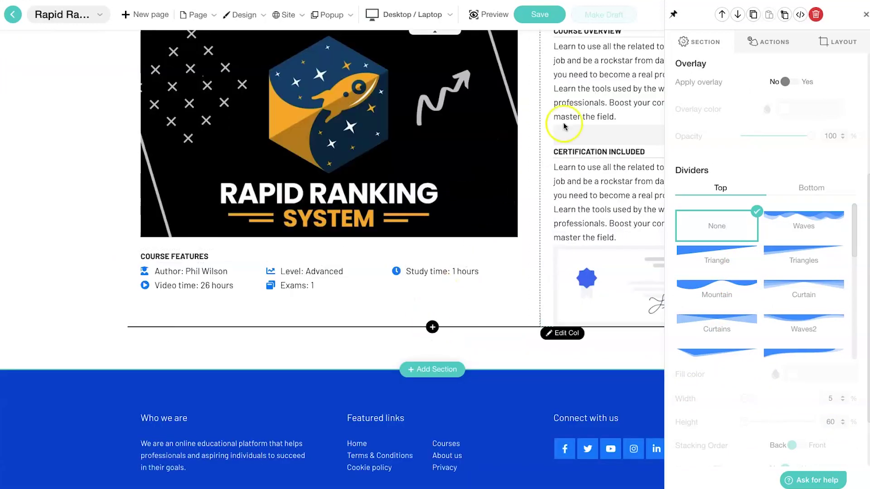
left_click(866, 14)
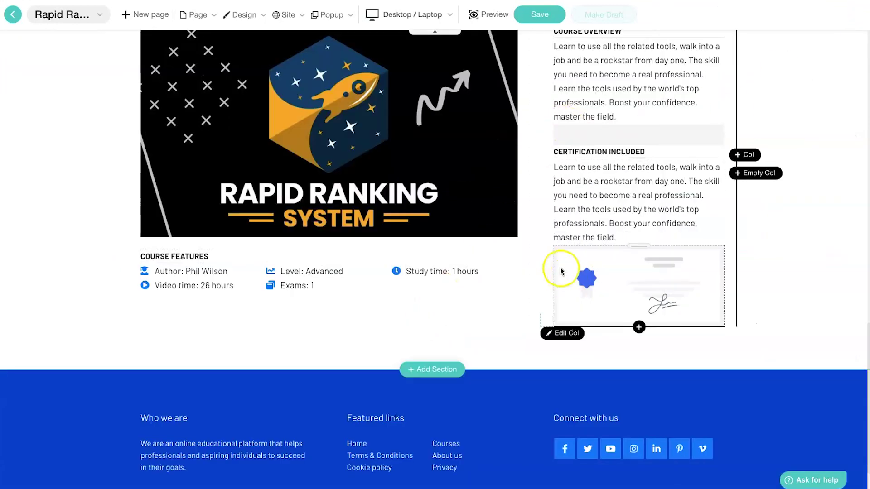
scroll(475, 285, "down", 2)
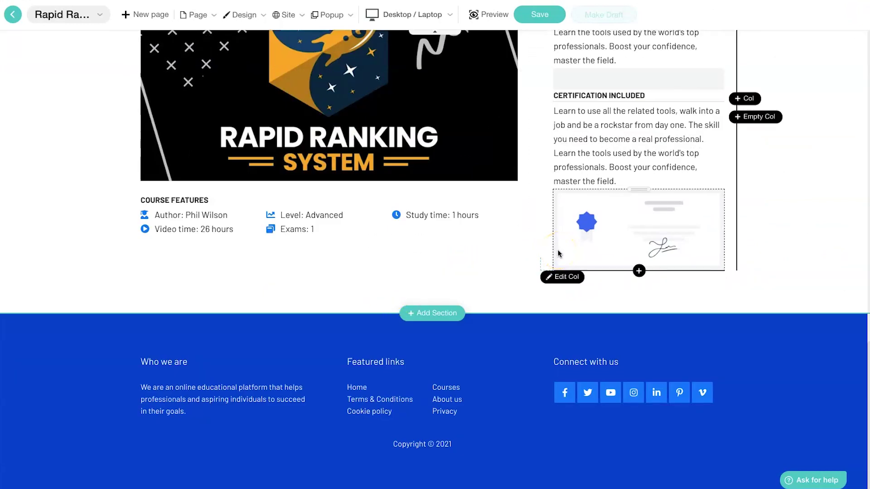
scroll(529, 227, "up", 6)
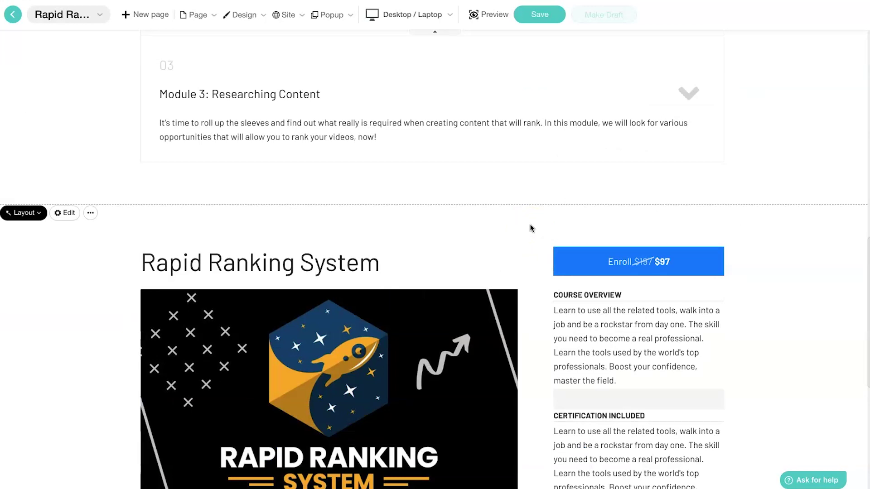
scroll(628, 256, "up", 8)
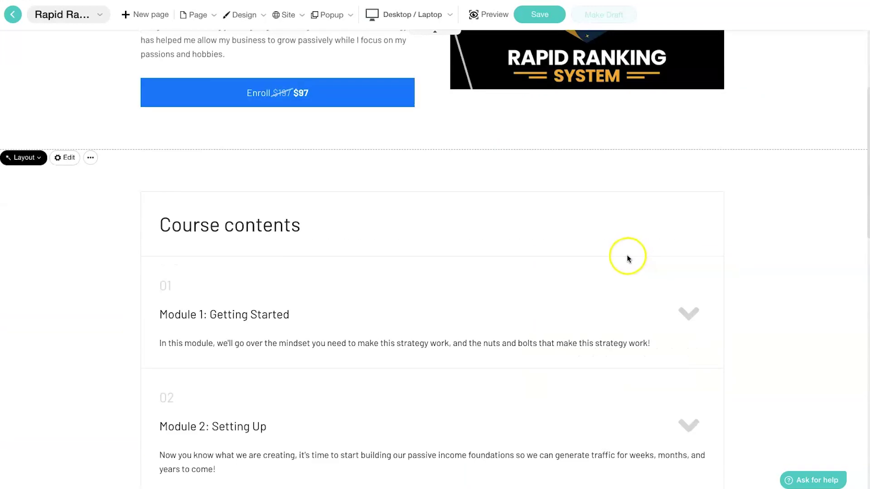
scroll(628, 256, "up", 3)
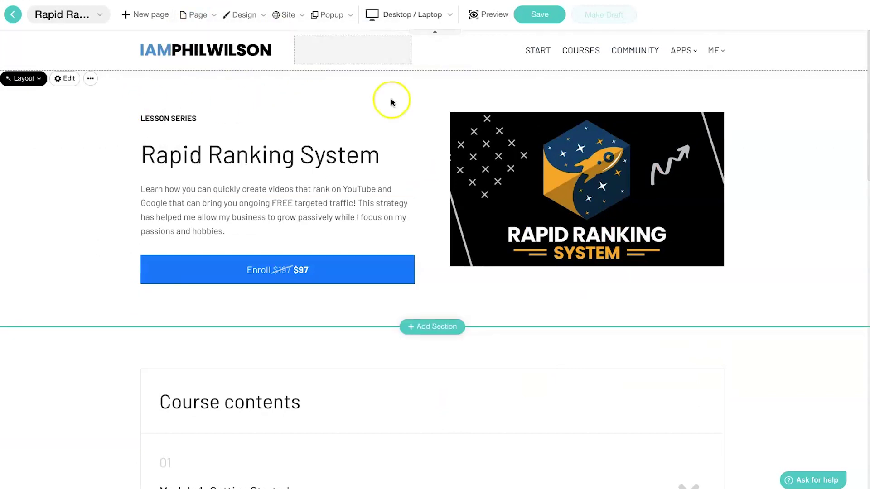
Examine the text, actions and layout settings of the hero's description paragraph, close them and save the page.
left_click(247, 194)
type("d")
key("BackSpace")
scroll(838, 365, "down", 1)
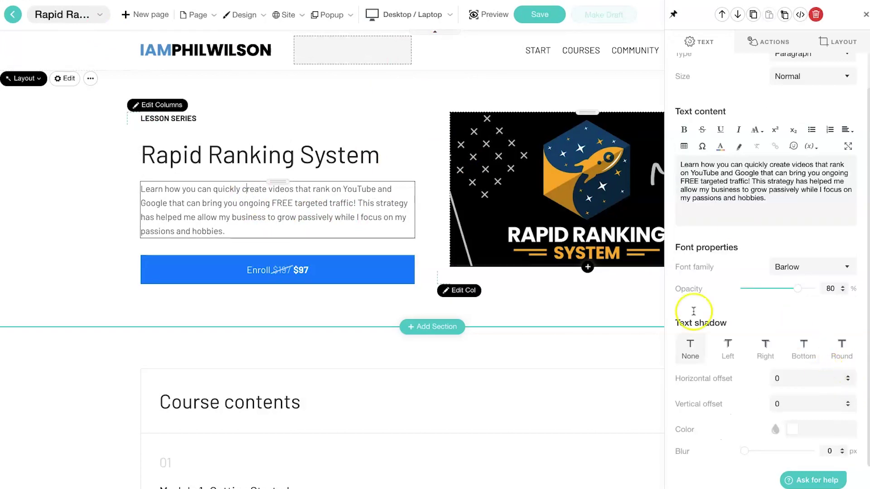
scroll(737, 248, "up", 1)
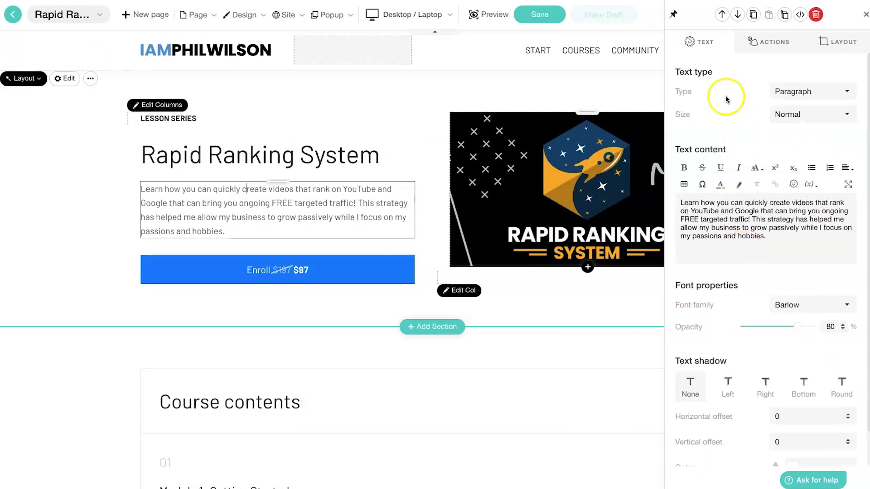
left_click(759, 41)
left_click(813, 43)
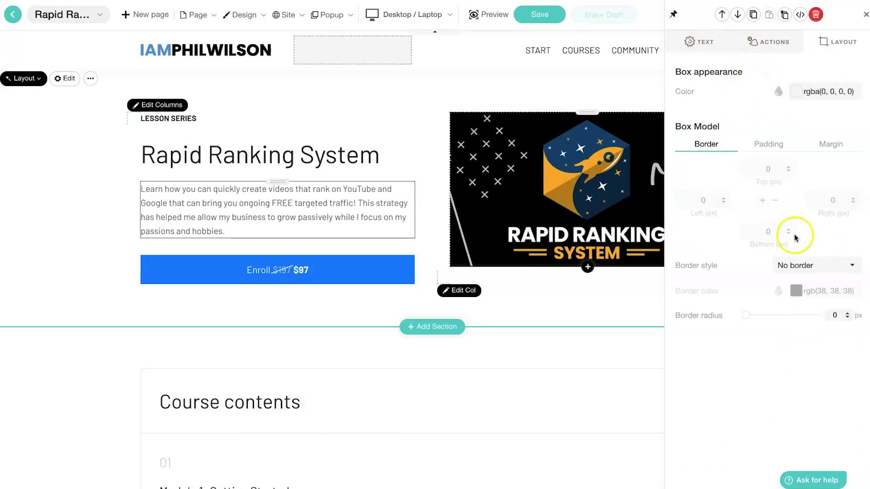
left_click_drag(719, 49, 822, 39)
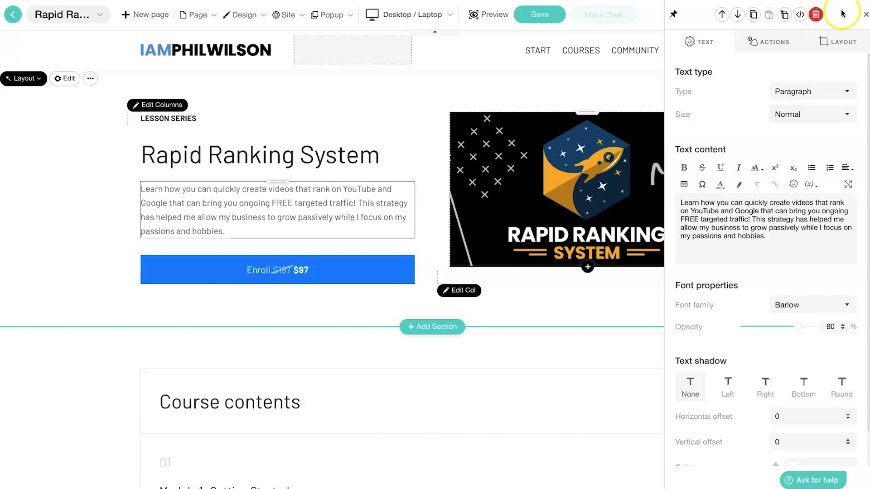
left_click(865, 16)
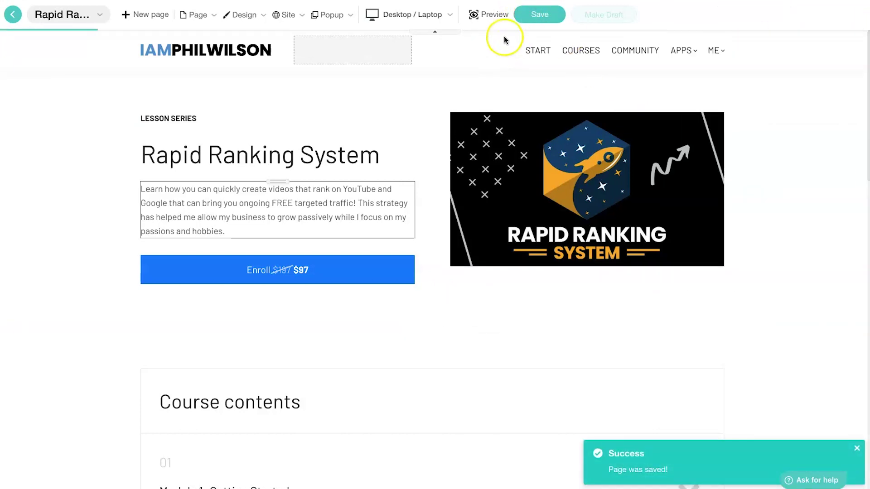
Open the school topbar for editing and examine its after-login menu links and pre-ready links.
mouse_move(498, 39)
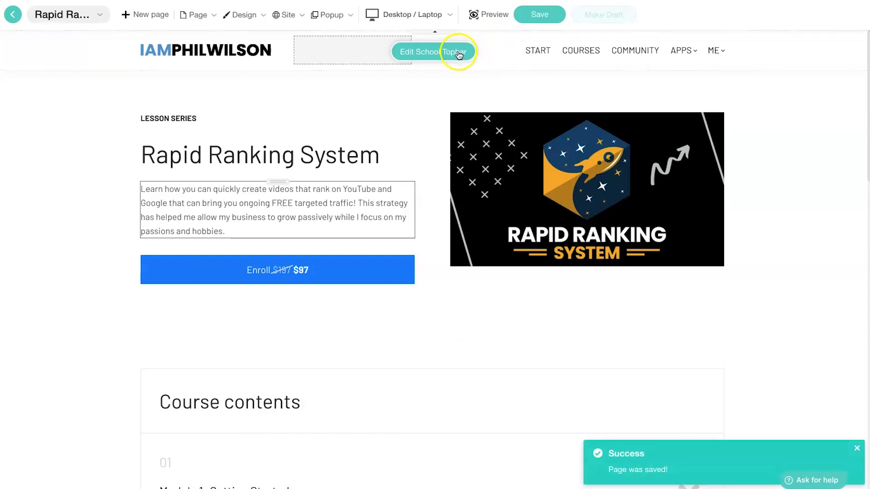
left_click(430, 53)
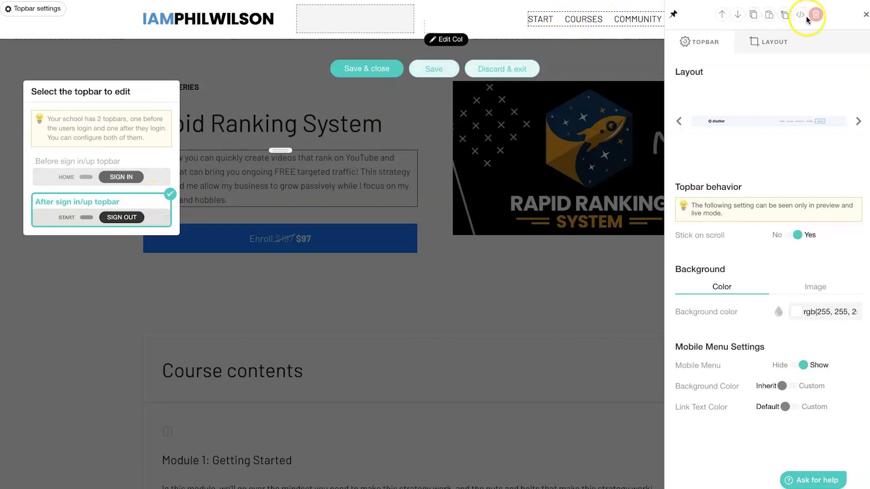
left_click(864, 14)
left_click(689, 19)
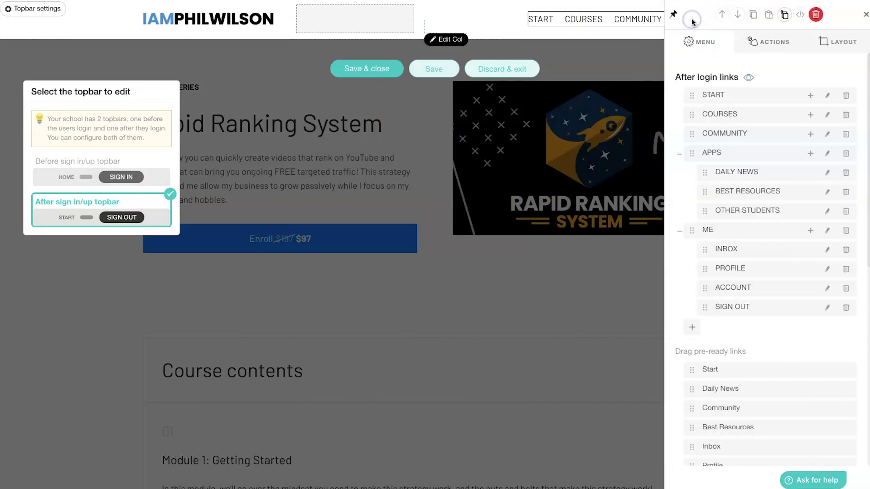
mouse_move(692, 113)
left_mouse_down()
mouse_move(683, 159)
mouse_move(695, 110)
left_mouse_up()
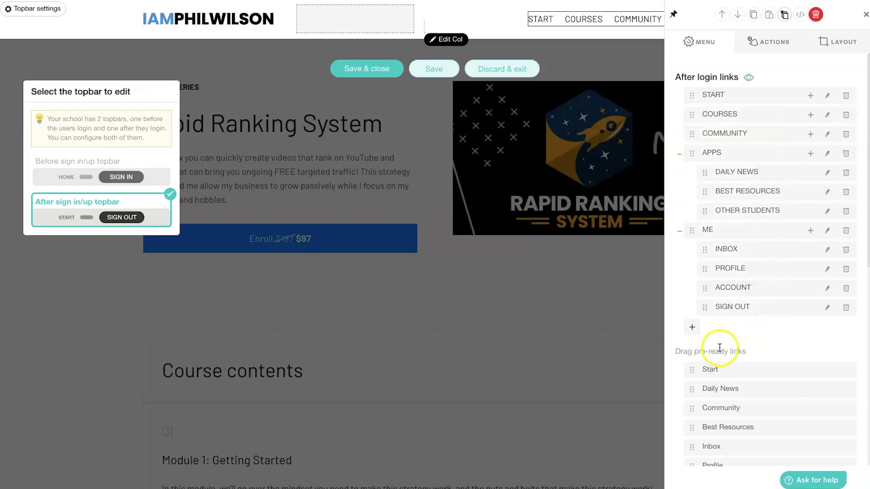
scroll(718, 346, "down", 2)
scroll(692, 377, "down", 2)
scroll(693, 267, "up", 4)
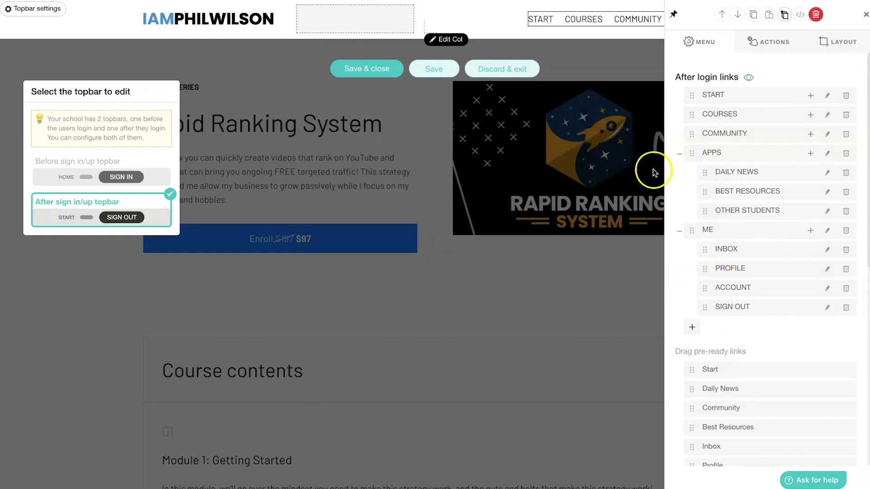
View the before sign in/up topbar, switch back to the after sign in/up topbar and close its settings.
left_click(99, 176)
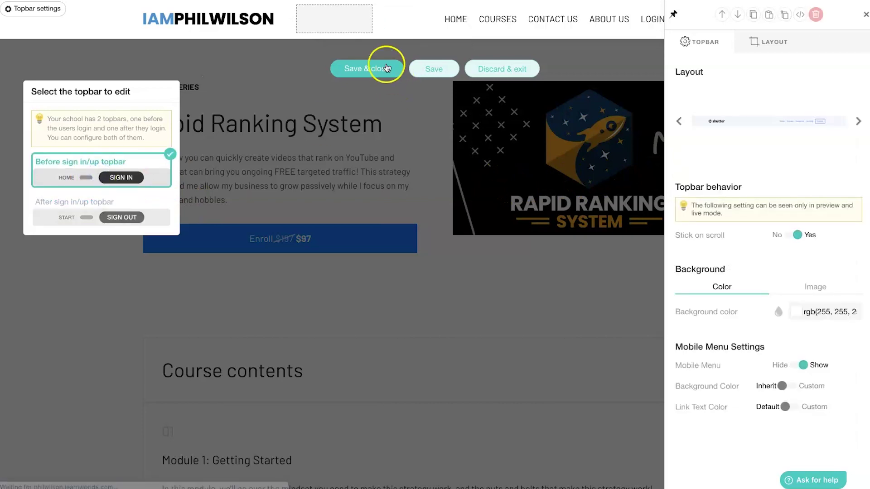
left_click(108, 214)
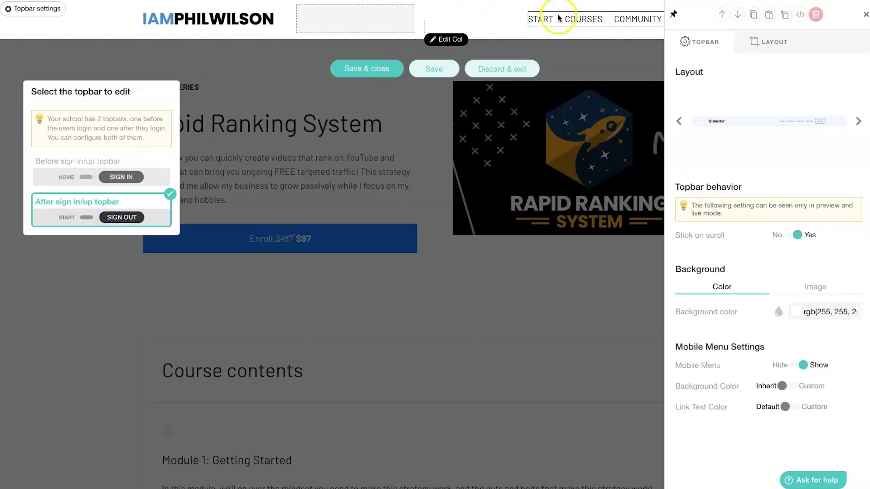
left_click(866, 18)
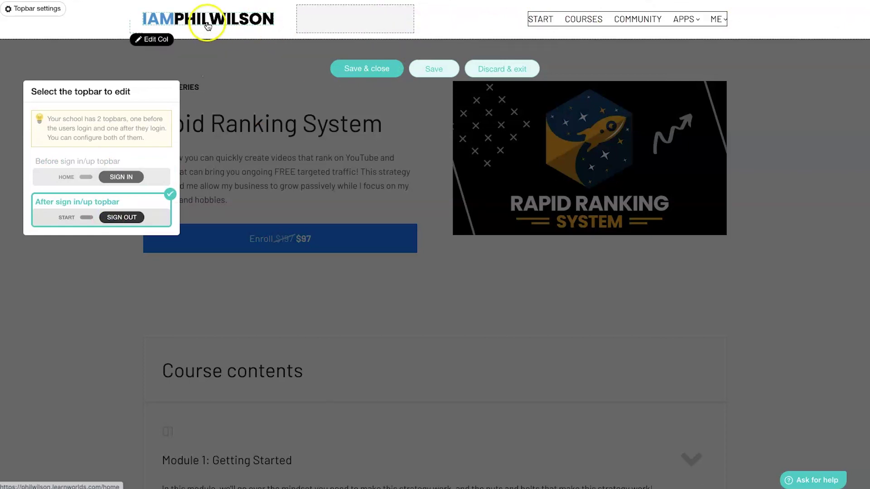
Browse the header widgets for the topbar's empty column, including mini timers, social, icons and buttons, without adding one.
left_click(349, 20)
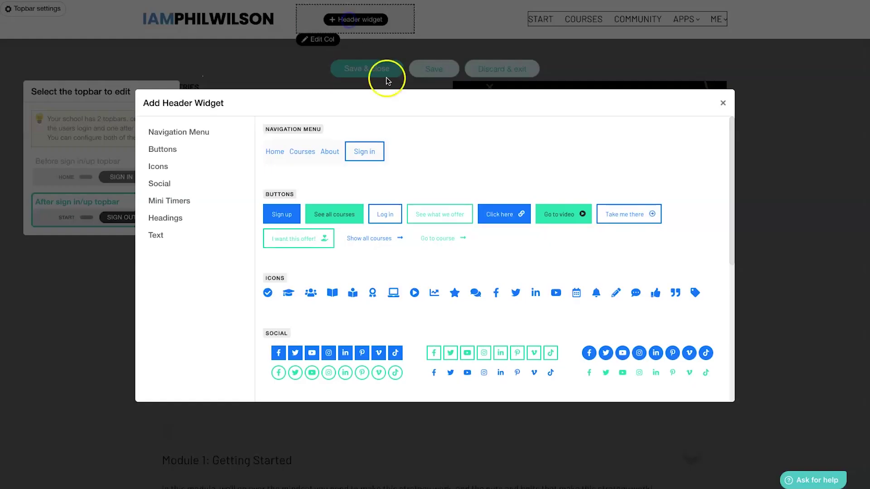
left_click(214, 200)
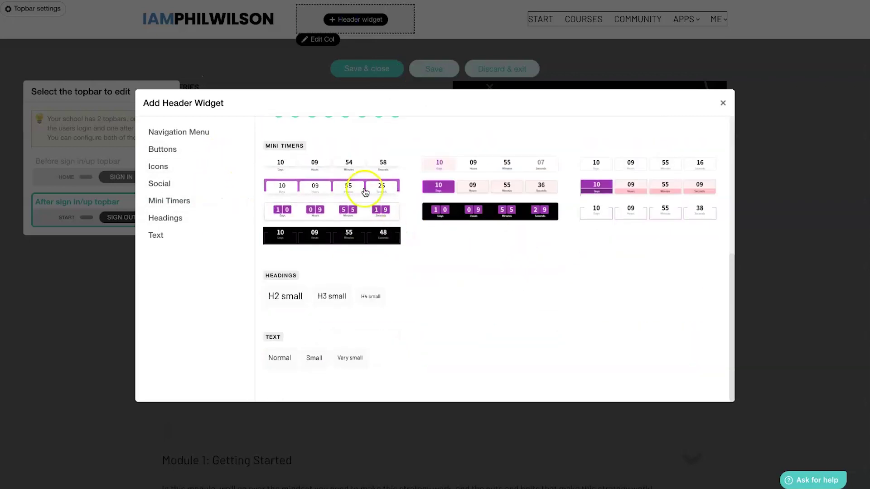
left_click(184, 185)
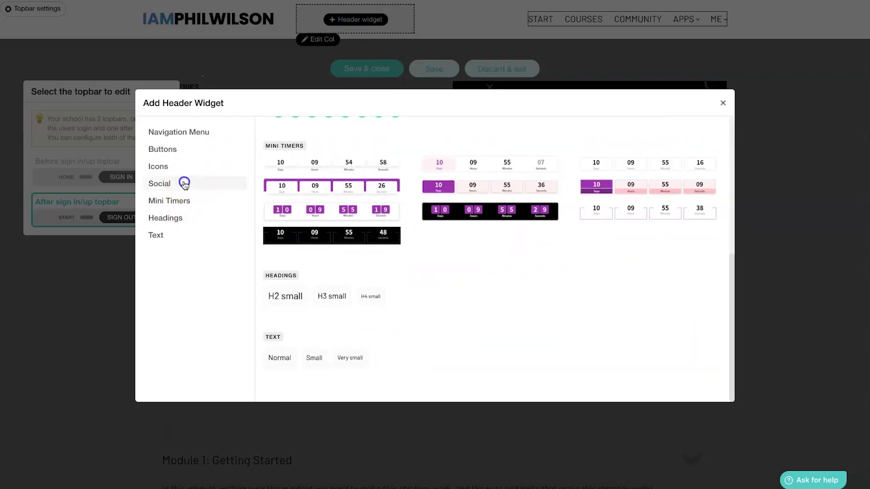
left_click(192, 165)
left_click(197, 156)
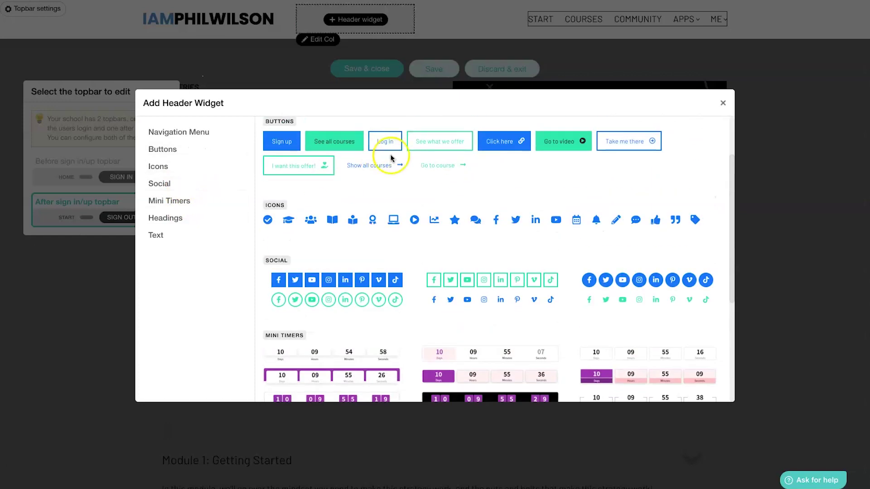
left_click(723, 103)
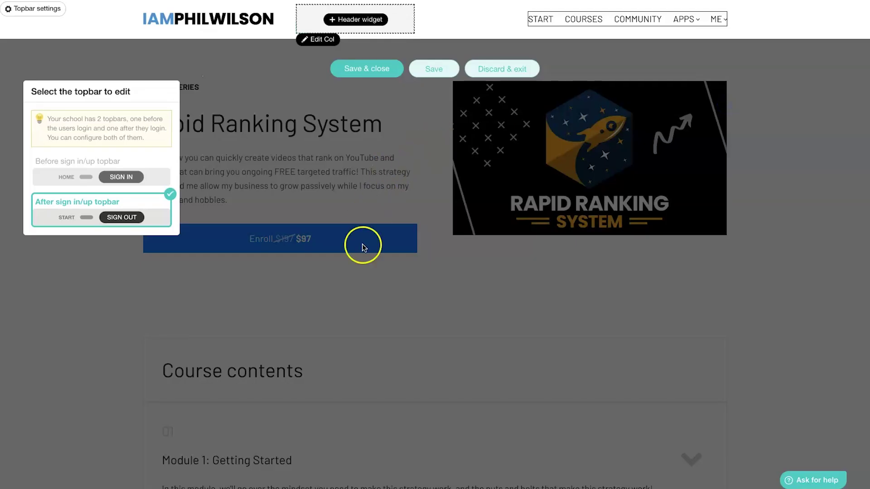
Save and close the topbar, and leave the page editor for the course's Layout view.
left_click(382, 71)
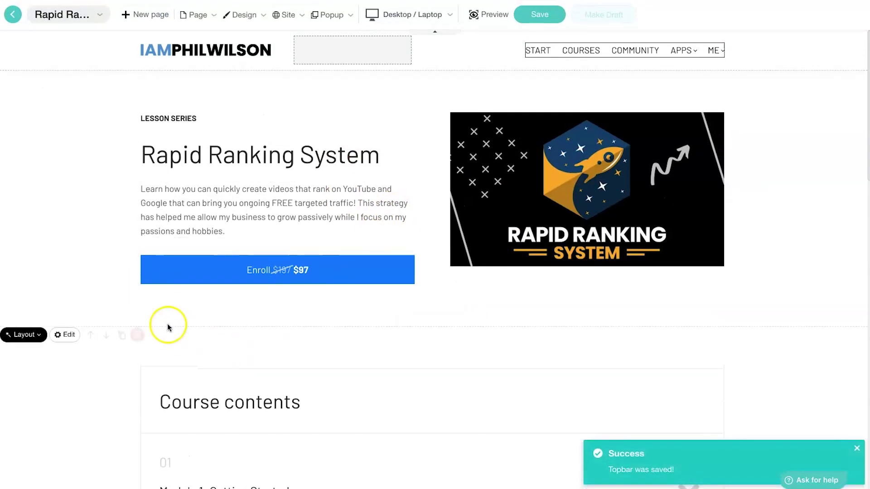
left_click(20, 20)
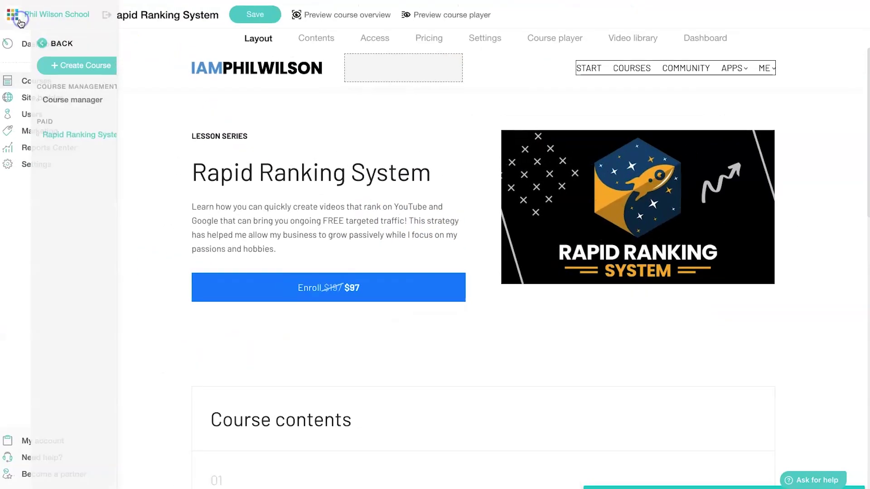
In the course contents, start a new activity in Module 1: Getting Started and open its choice of content types.
left_click(325, 40)
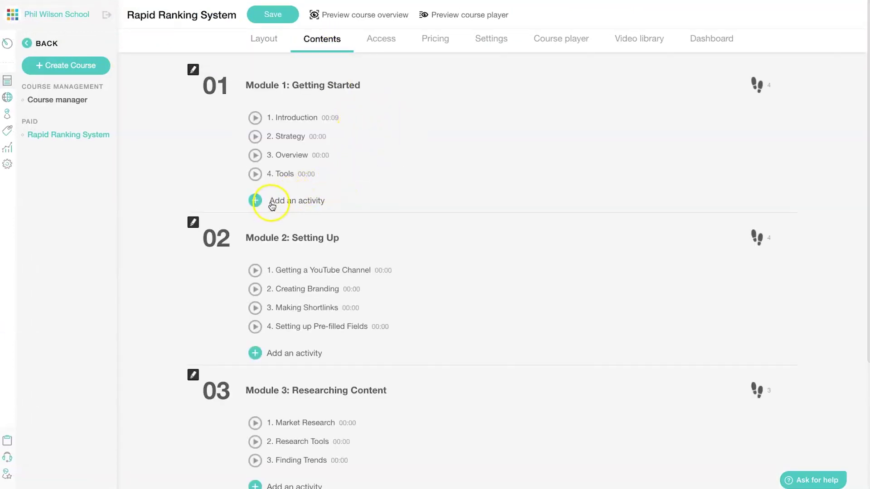
left_click(303, 205)
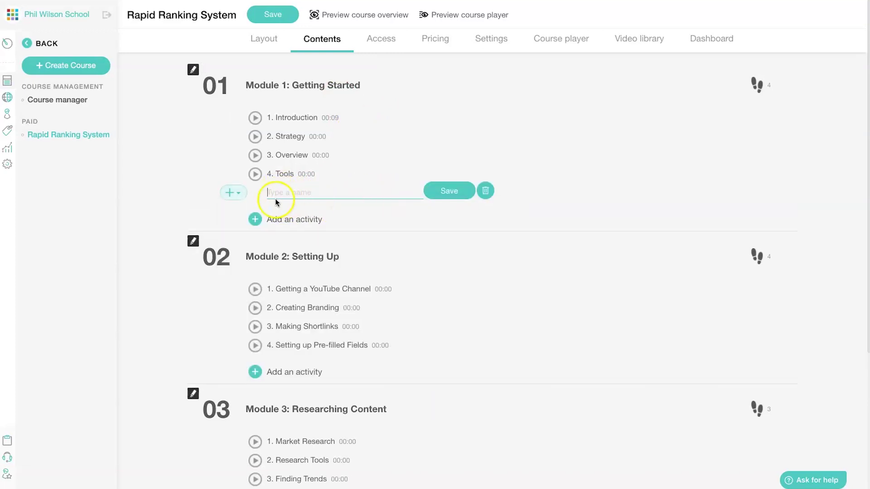
left_click(241, 196)
left_click(241, 195)
left_click(241, 195)
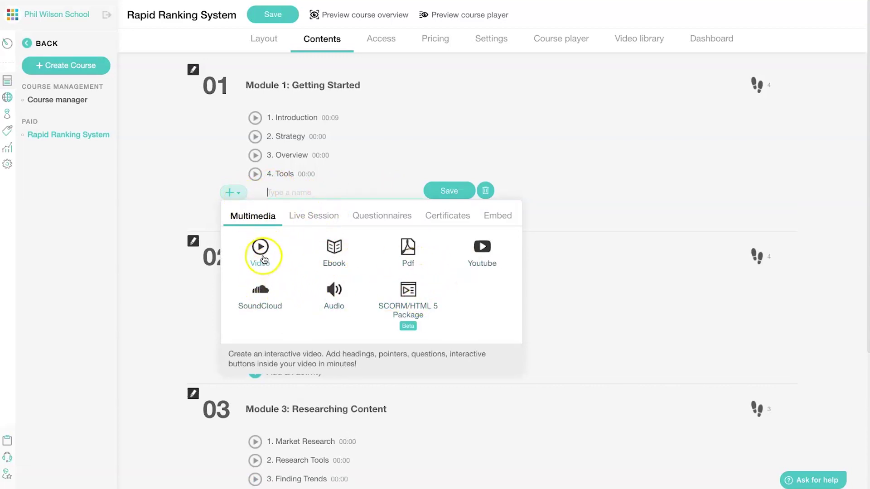
Browse the live session, questionnaire, certificate and embed content types available for the new activity.
left_click(317, 215)
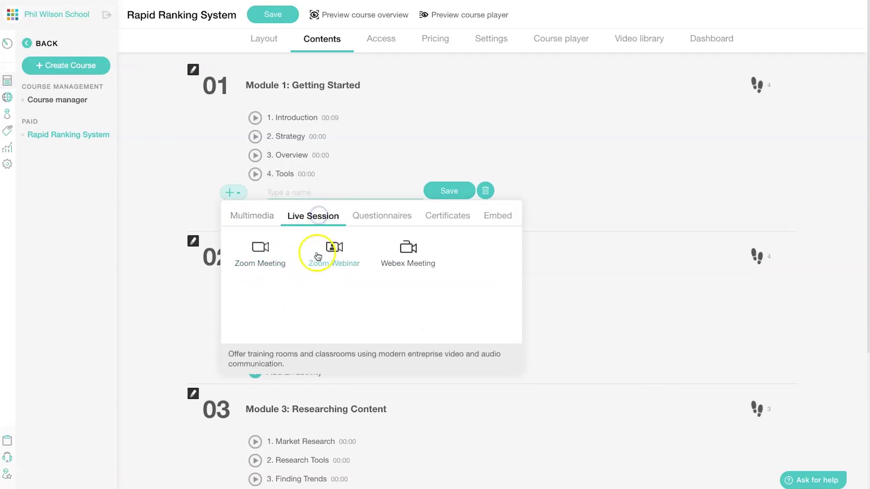
left_click(367, 215)
left_click(455, 219)
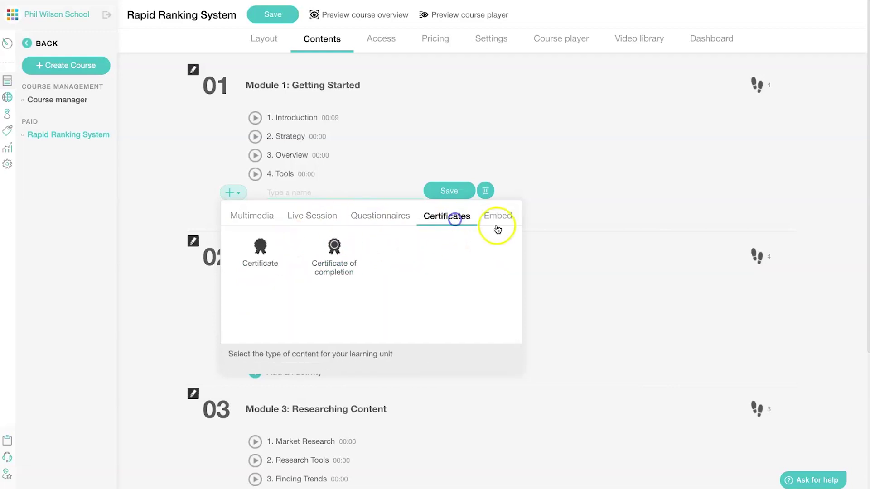
left_click(498, 217)
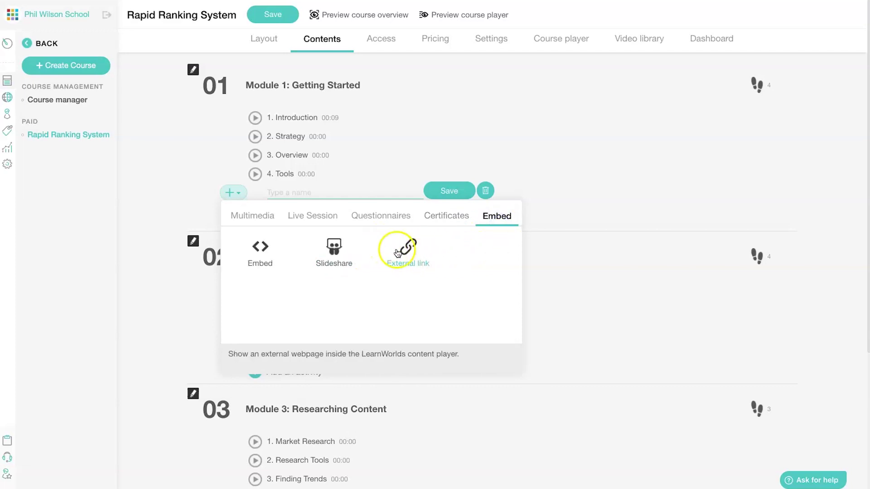
Make the new Module 1 activity a multimedia video named "5. Conclusion" and save it.
left_click(258, 217)
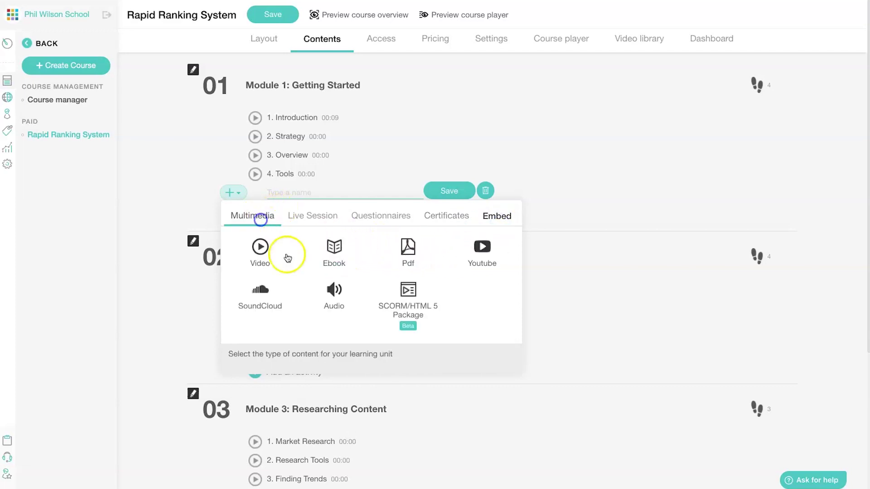
left_click(264, 259)
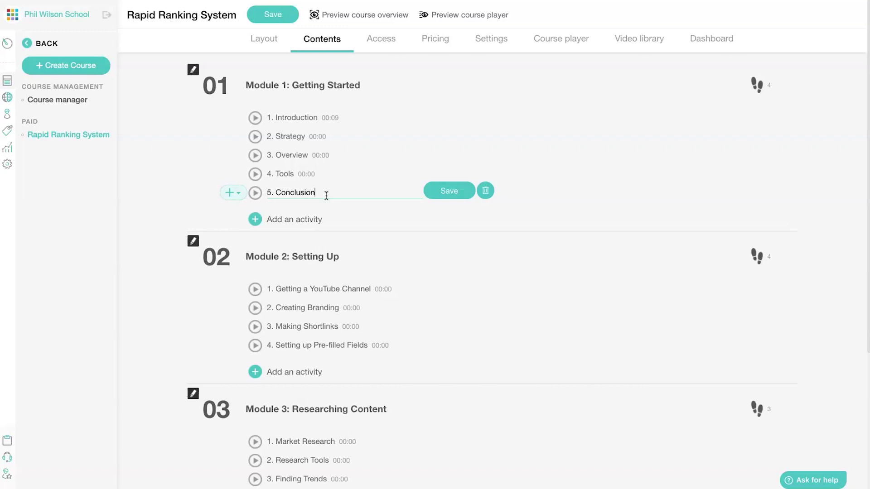
left_click(435, 191)
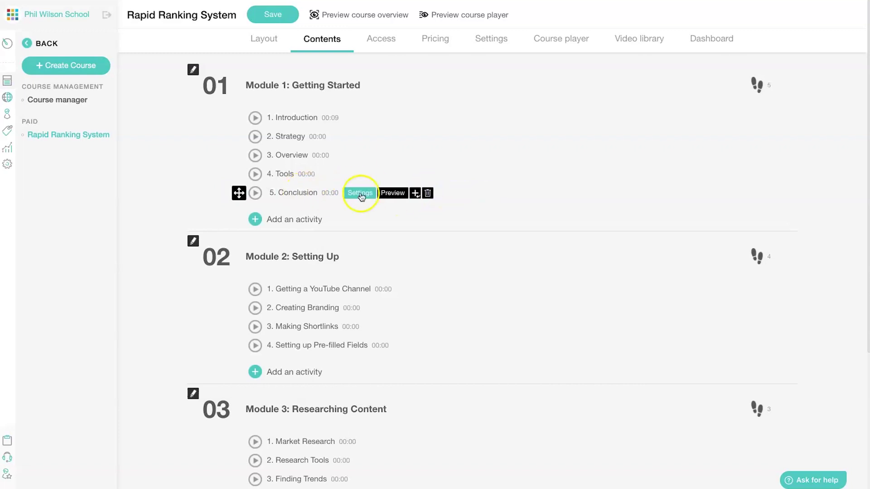
Set the Conclusion activity's video to FunnelScene PlaceHolder.mp4 from the course video library and save the settings.
left_click(357, 193)
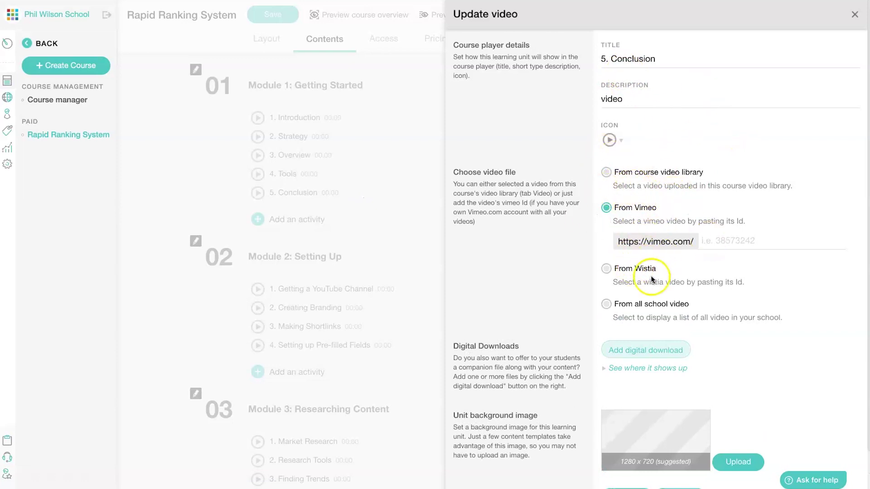
left_click(607, 176)
left_click(617, 203)
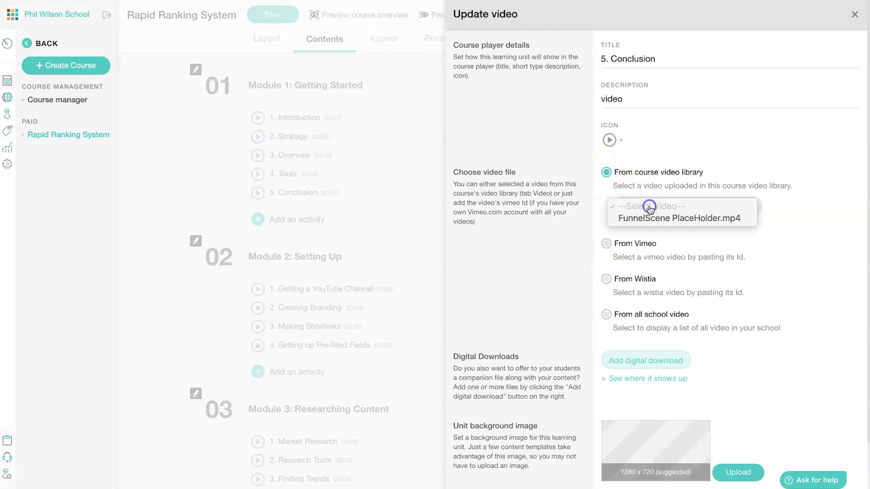
left_click(645, 218)
scroll(823, 363, "down", 2)
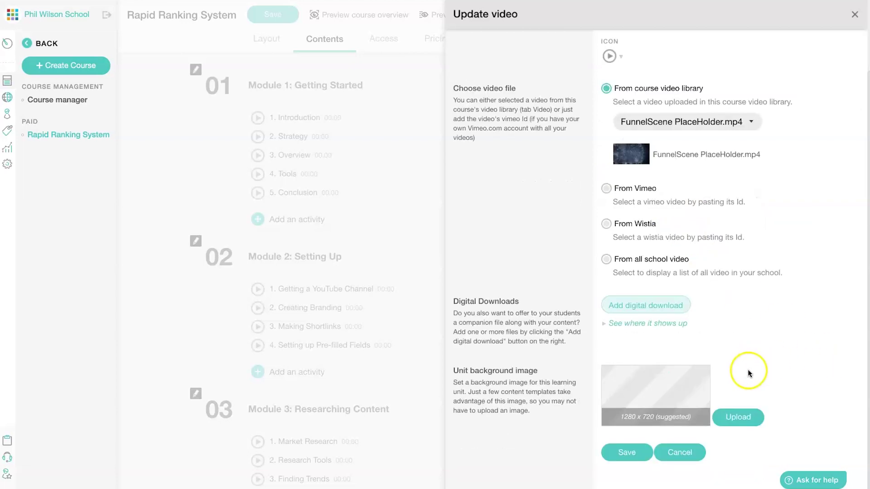
left_click(627, 452)
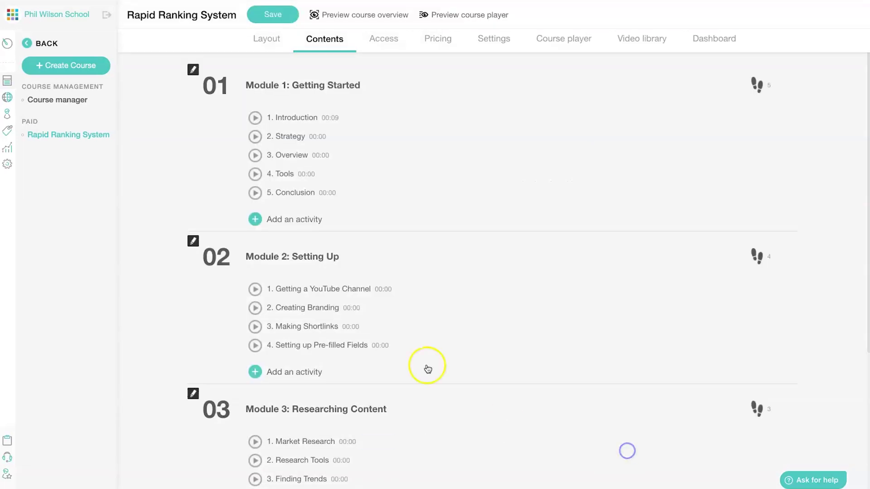
Open the Conclusion activity's video for interactive editing.
mouse_move(305, 192)
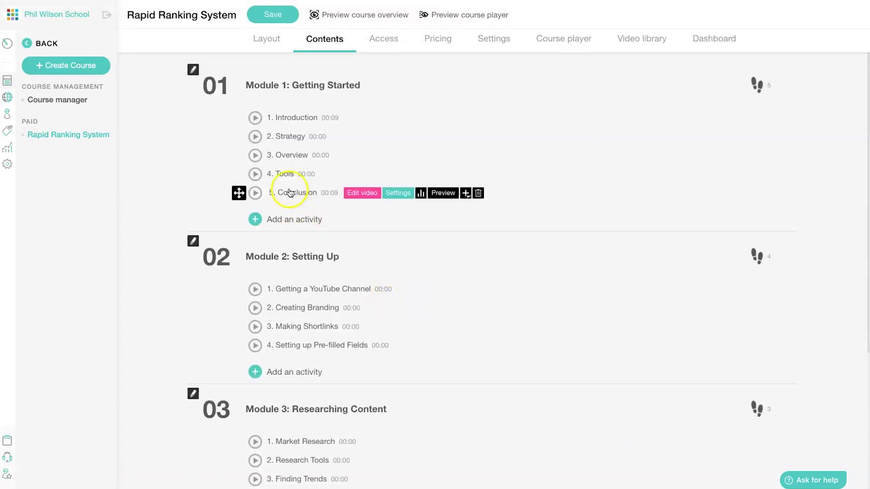
left_click(364, 192)
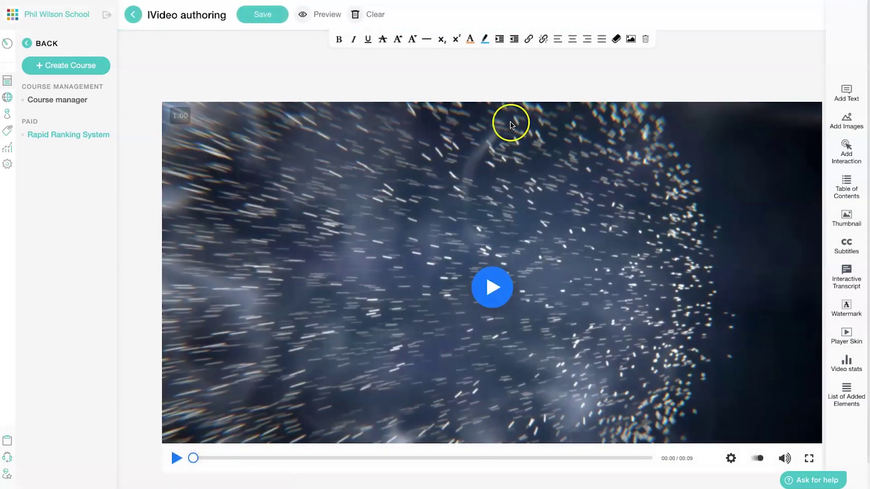
key("XF86AudioMute")
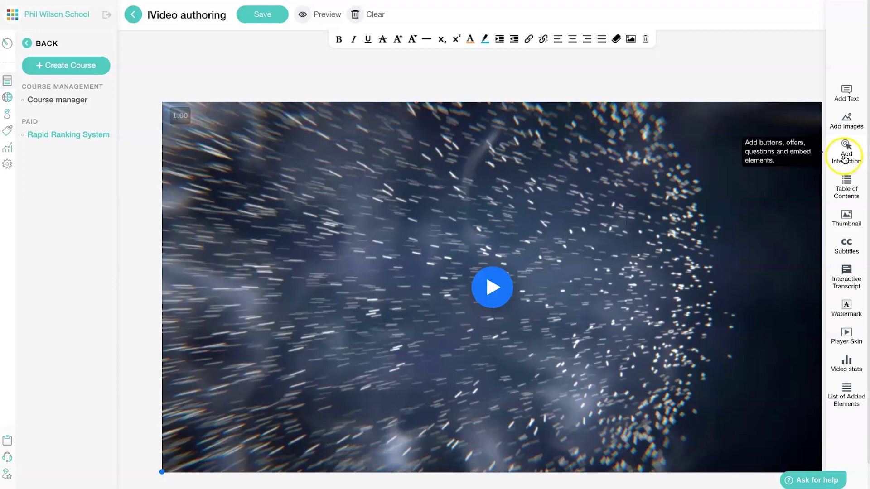
Examine the interactions that can be added to the video, looking through the button templates, offers and question templates.
left_click(845, 155)
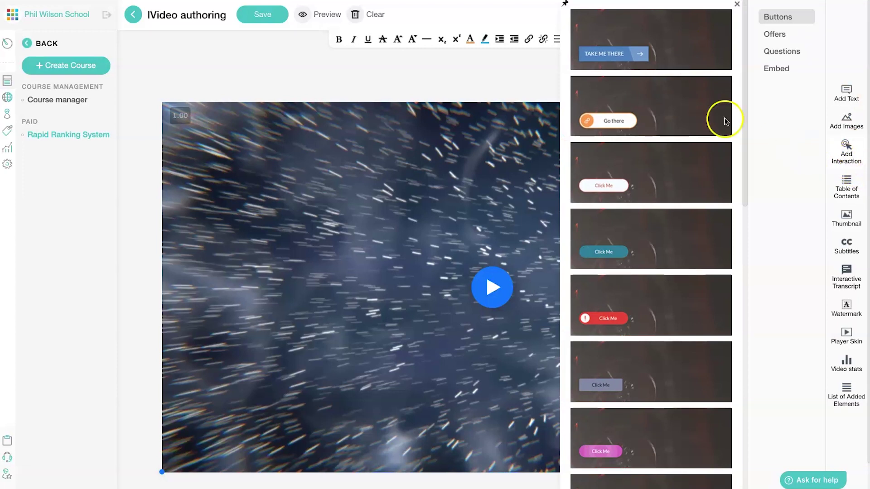
scroll(622, 48, "down", 15)
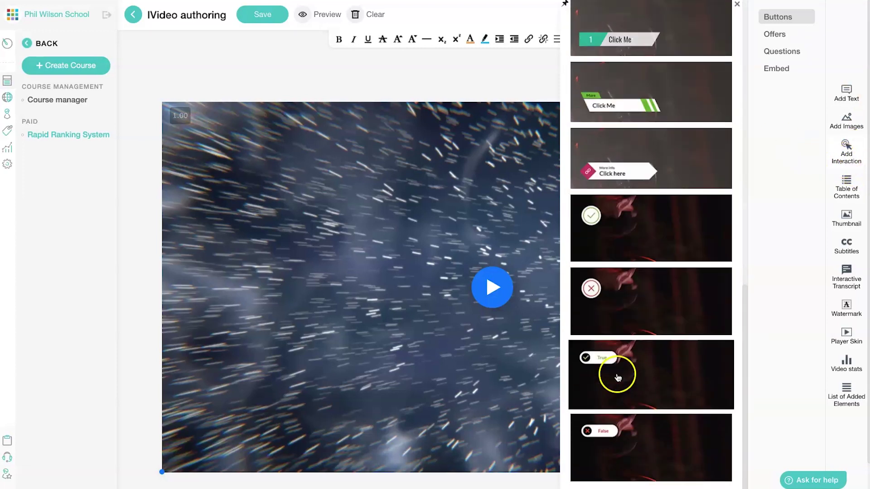
scroll(625, 358, "up", 5)
scroll(626, 341, "down", 8)
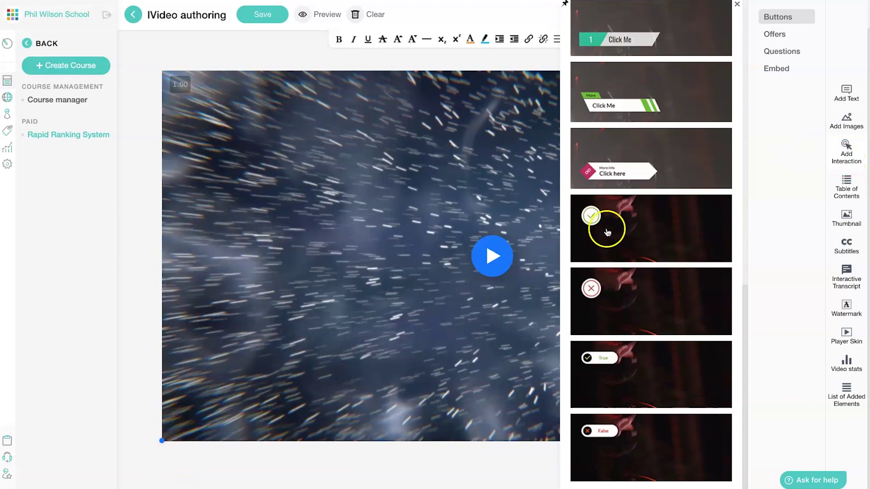
scroll(598, 289, "up", 15)
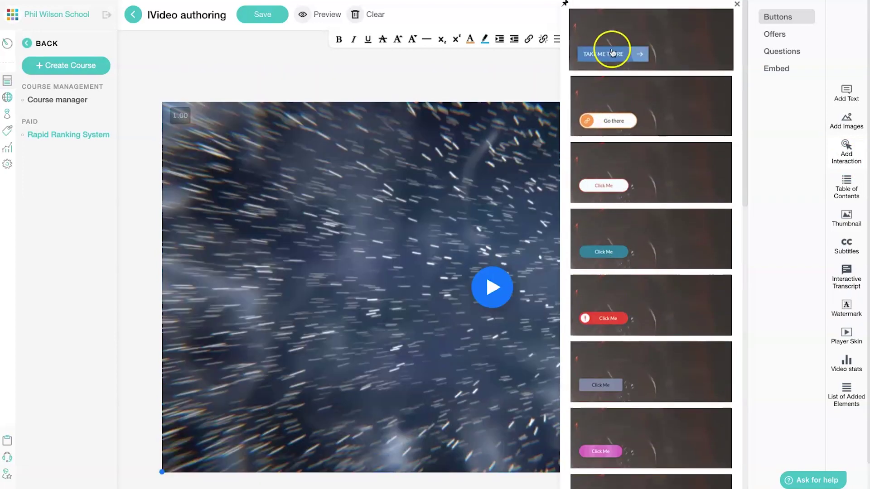
left_click(774, 35)
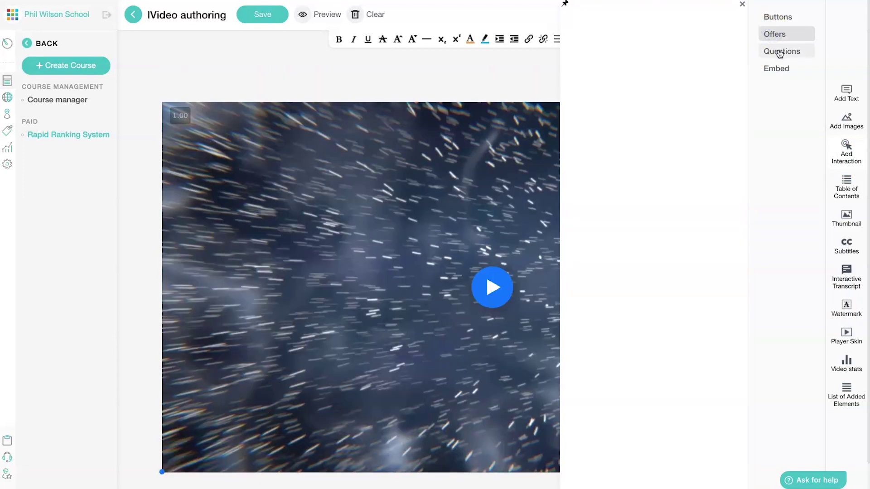
left_click(779, 52)
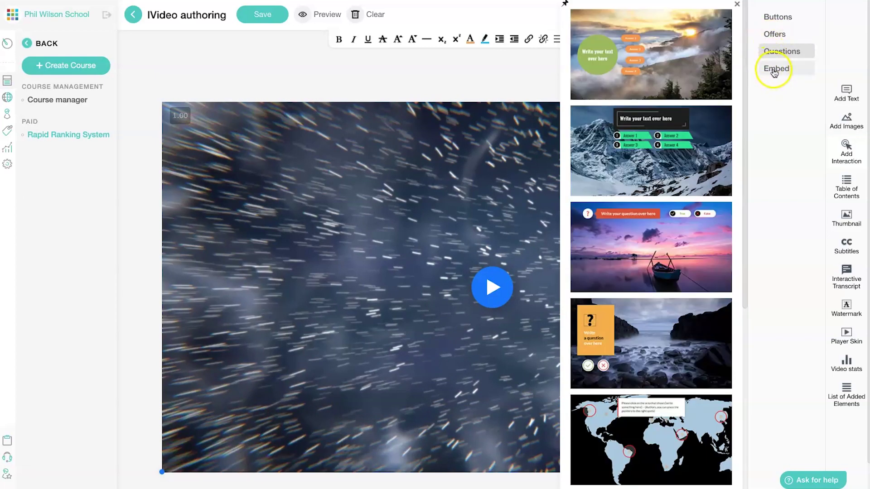
Add the "TAKE ME THERE" button to the video, change its text to "Get Your Cheatsheet" and widen it to fit one line.
left_click(777, 17)
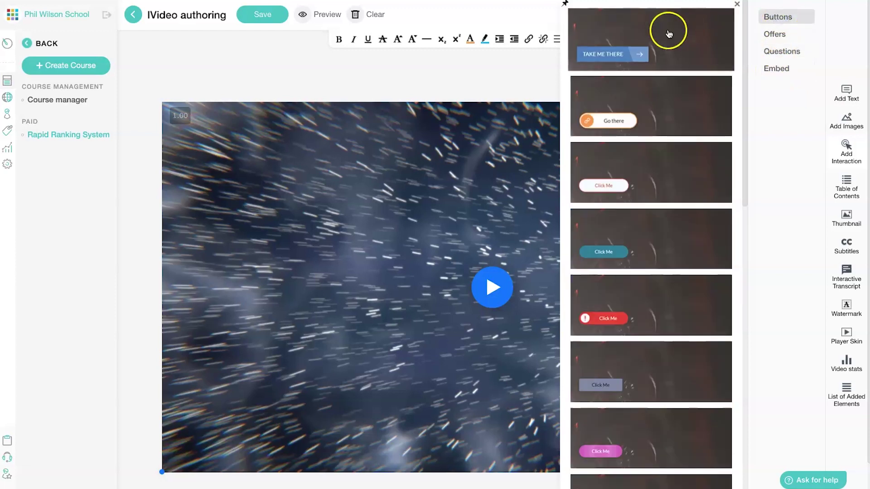
left_click(616, 48)
left_click(237, 382)
left_click(238, 383)
triple_click(238, 382)
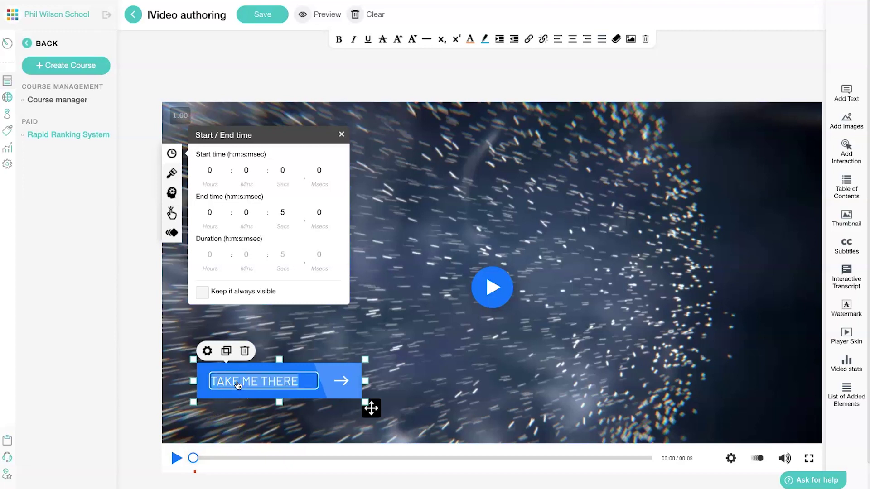
type("Get ")
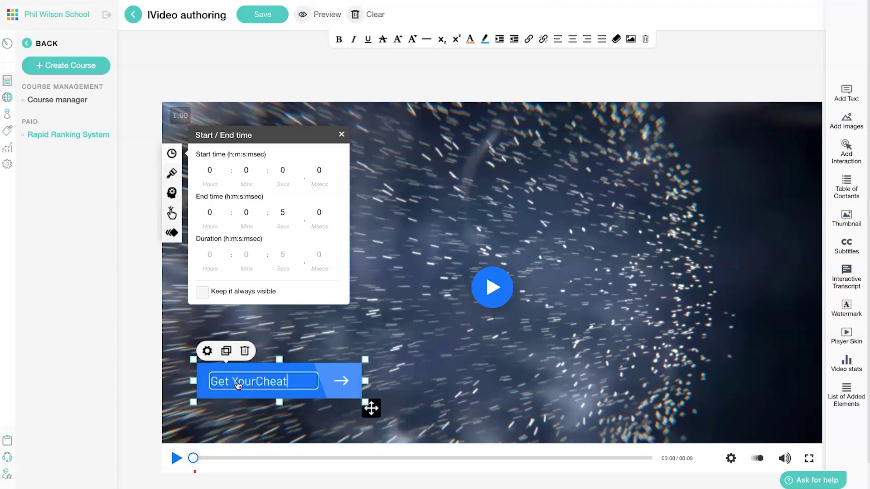
type("Your Cheatsheet")
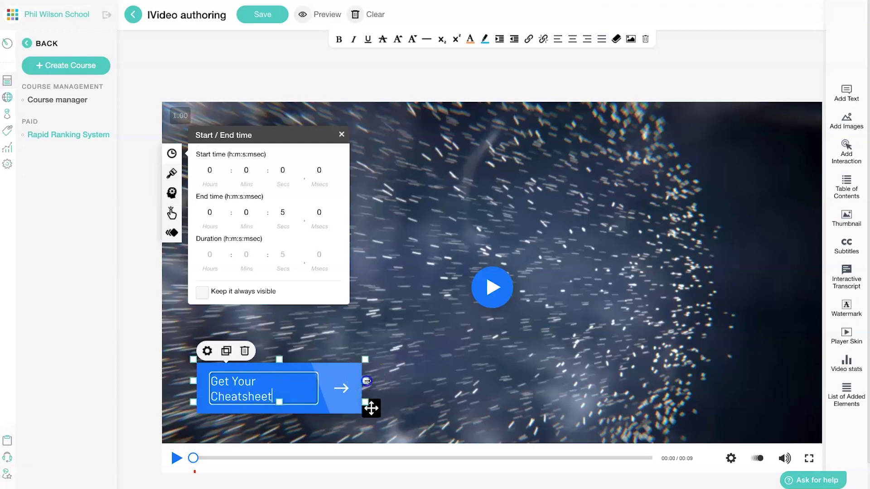
left_click_drag(364, 380, 386, 380)
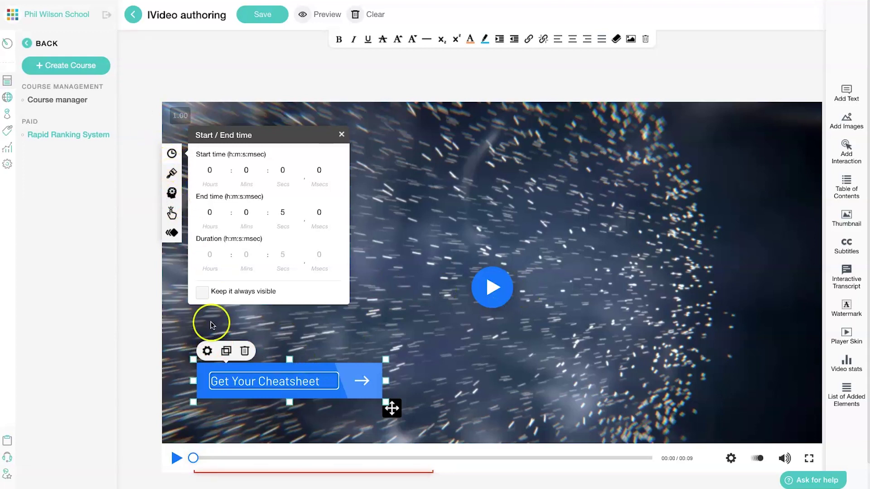
Shift the cheatsheet button's display period to start at about 00:02 on the timeline and shorten it from the end.
left_click(252, 474)
left_click_drag(263, 472, 376, 472)
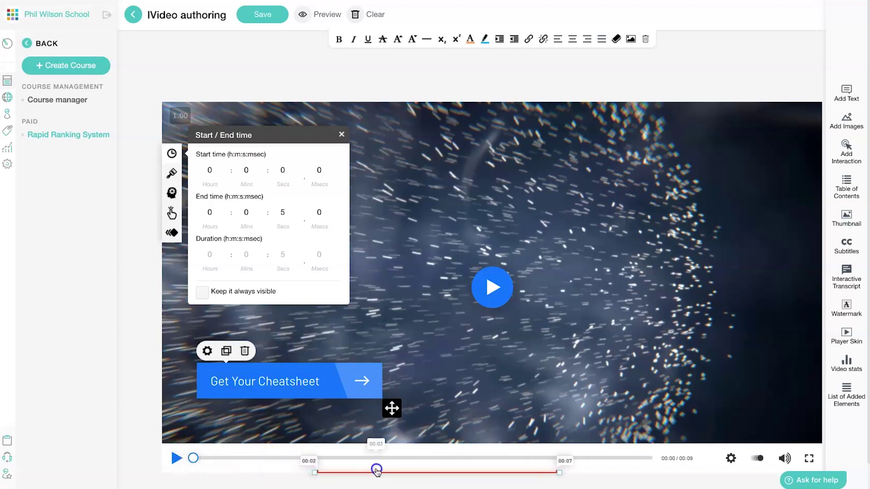
left_click(299, 415)
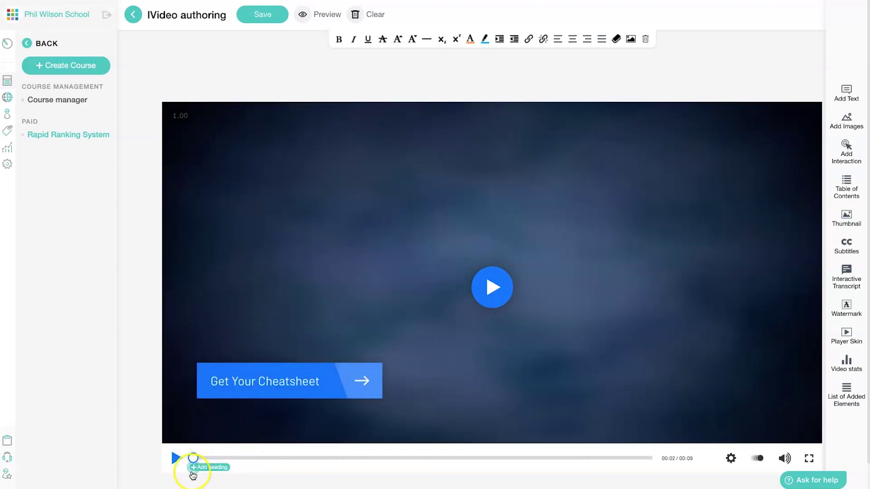
left_click(264, 389)
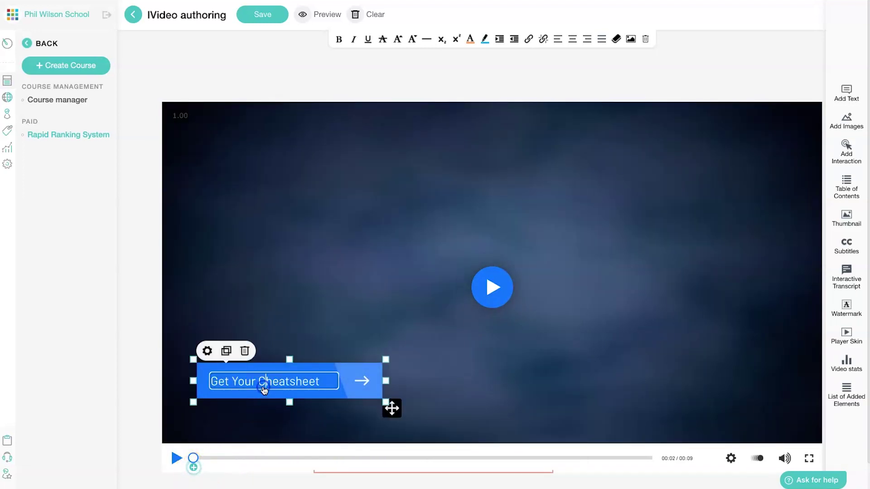
left_click(321, 470)
left_click_drag(553, 472, 477, 472)
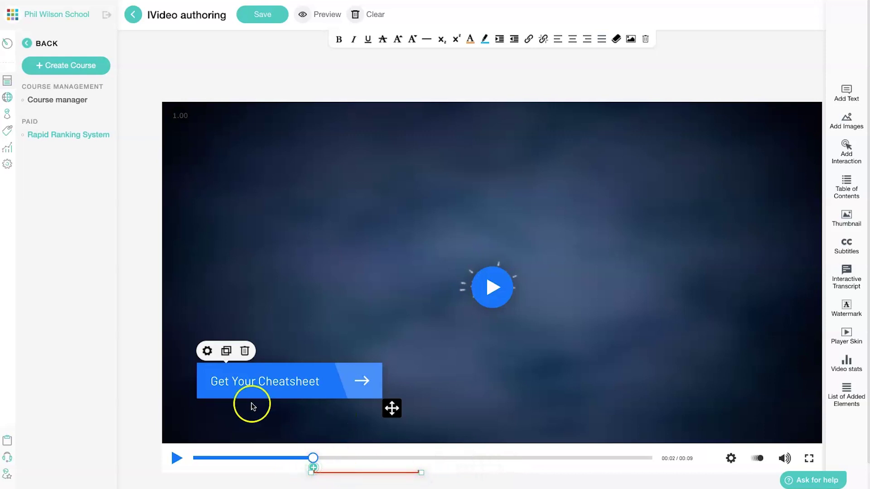
Play the video from the beginning to check when the cheatsheet button appears and disappears, and pause it.
left_click(194, 458)
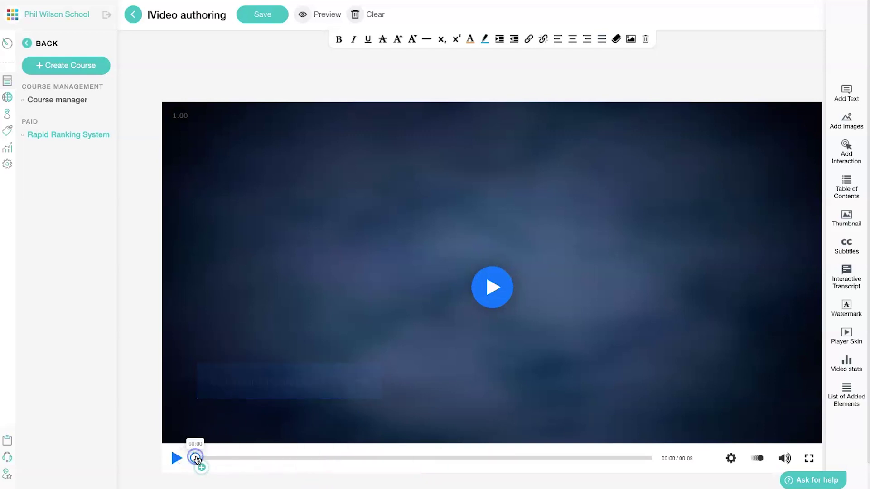
left_click(177, 458)
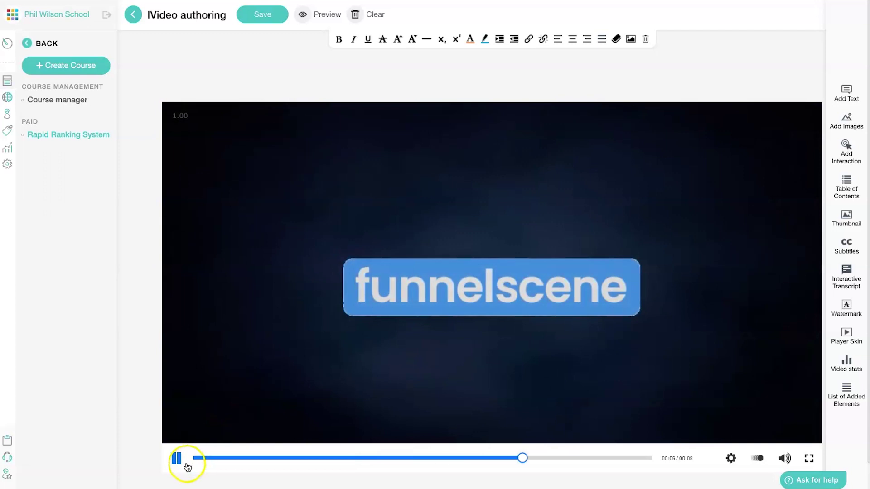
left_click(185, 464)
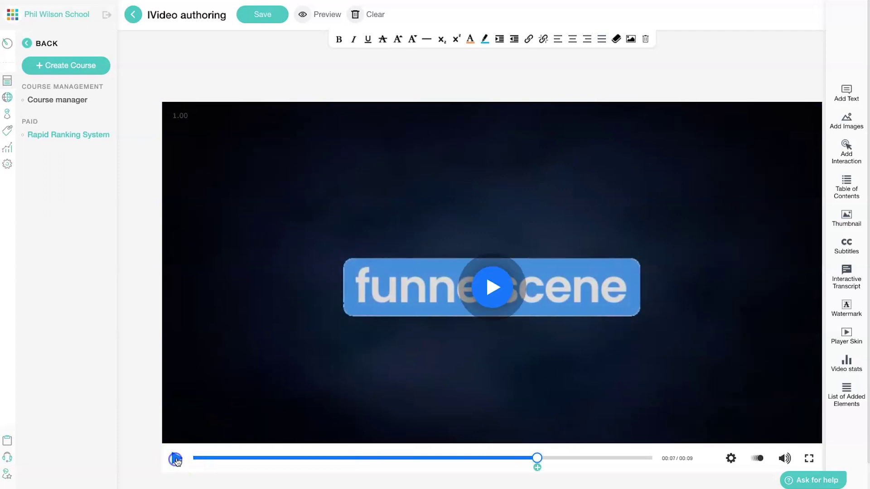
Review the Get Your Cheatsheet button's start and end times and its action-when-clicked options at about 00:03 in the video.
left_click(372, 457)
left_click(275, 372)
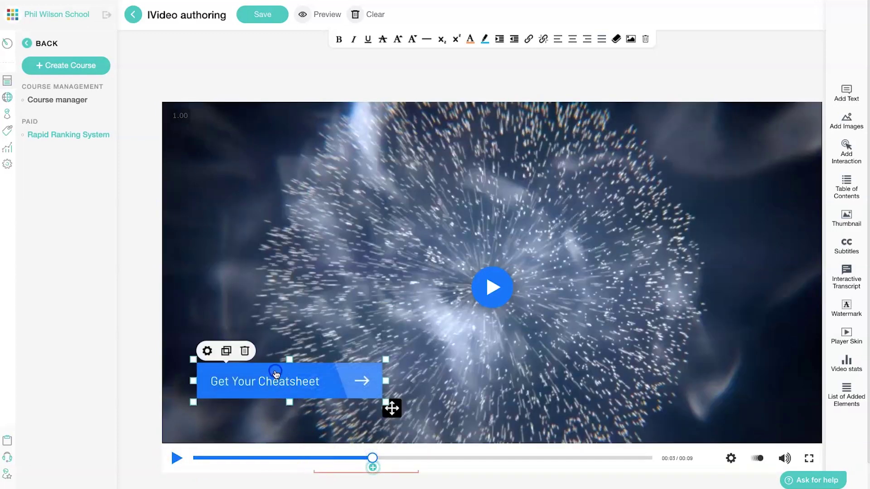
left_click(207, 351)
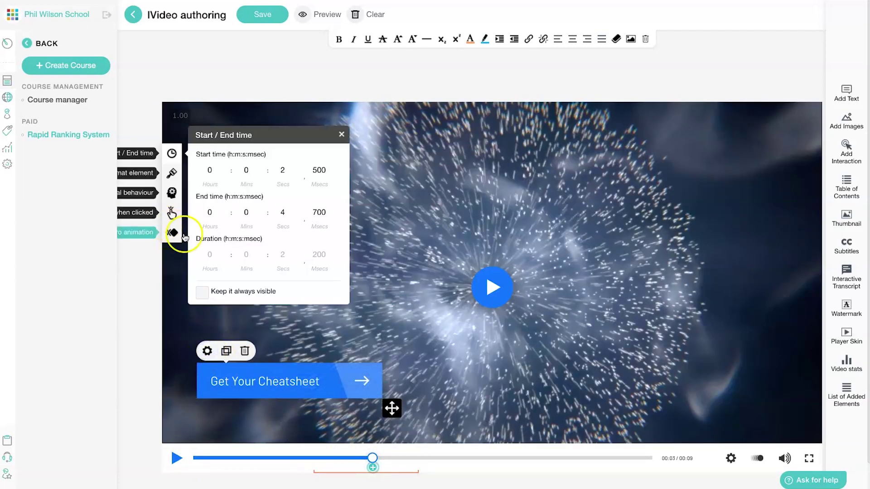
left_click(172, 216)
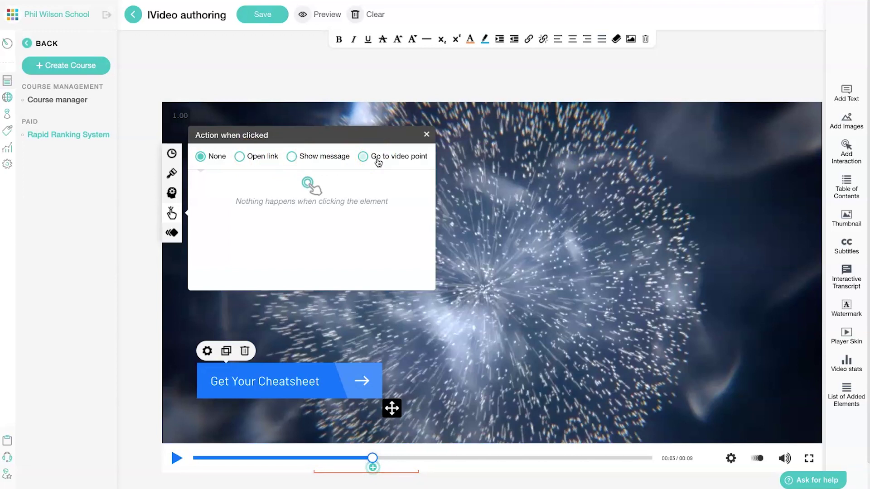
left_click(426, 134)
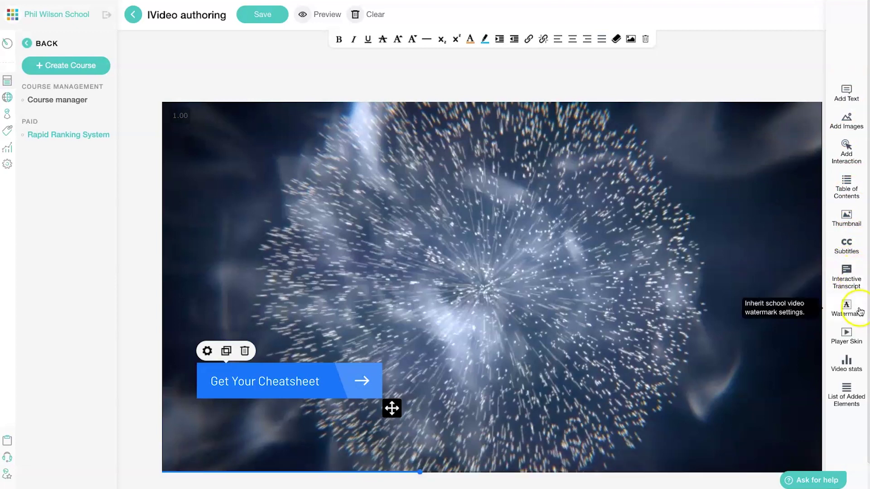
Compare the available video player skins and apply the Bubbles Dark skin.
left_click(846, 335)
left_click(679, 293)
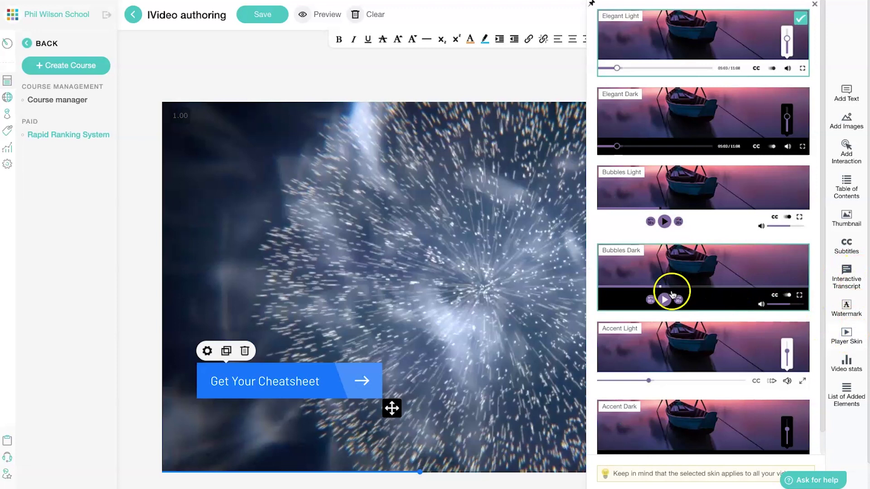
left_click(631, 198)
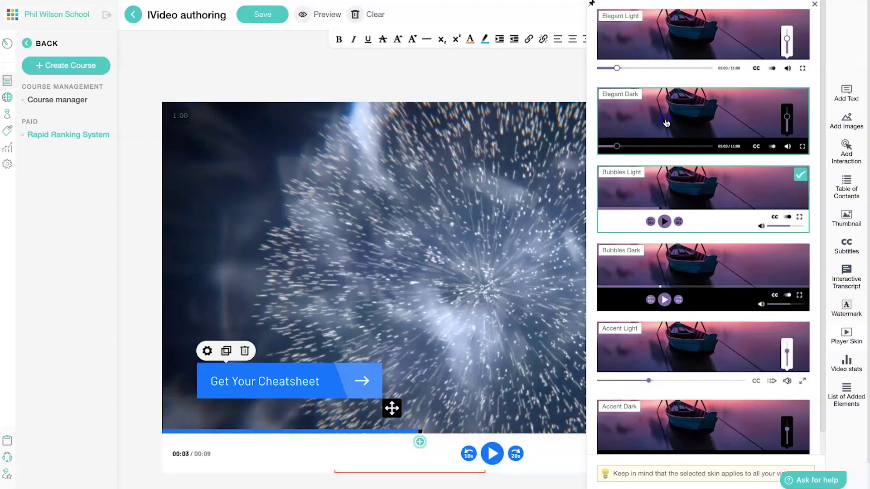
left_click(660, 131)
left_click(675, 59)
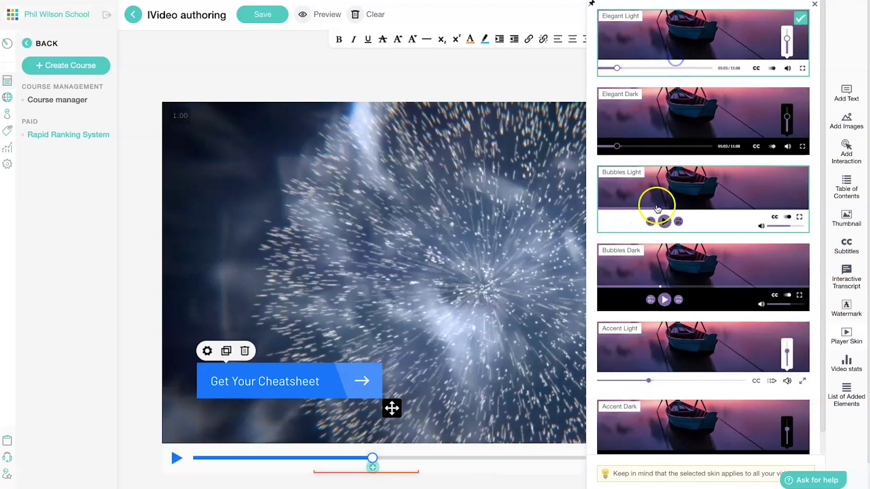
left_click(662, 292)
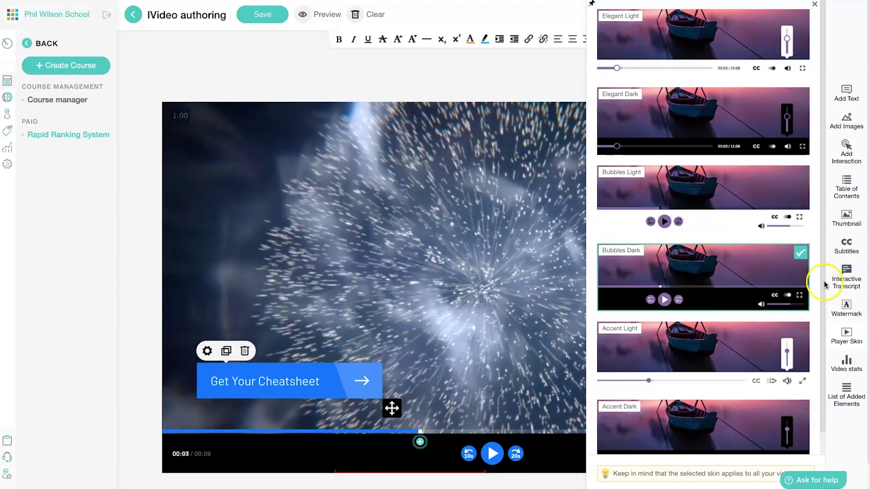
left_click(816, 8)
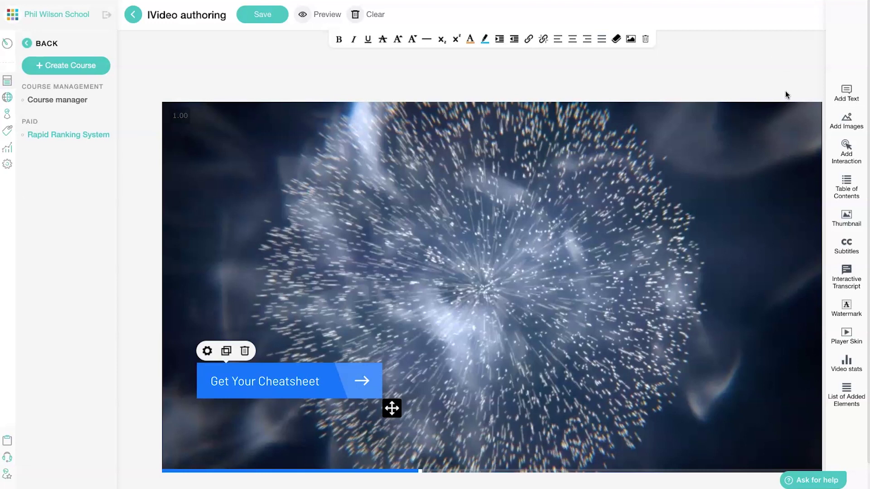
Check the list of elements added to the video and save the interactive video.
left_click(845, 395)
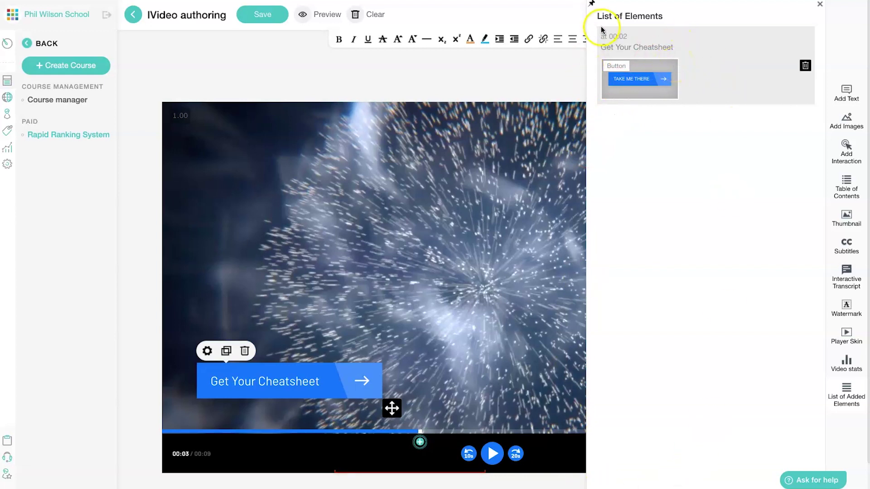
left_click(820, 5)
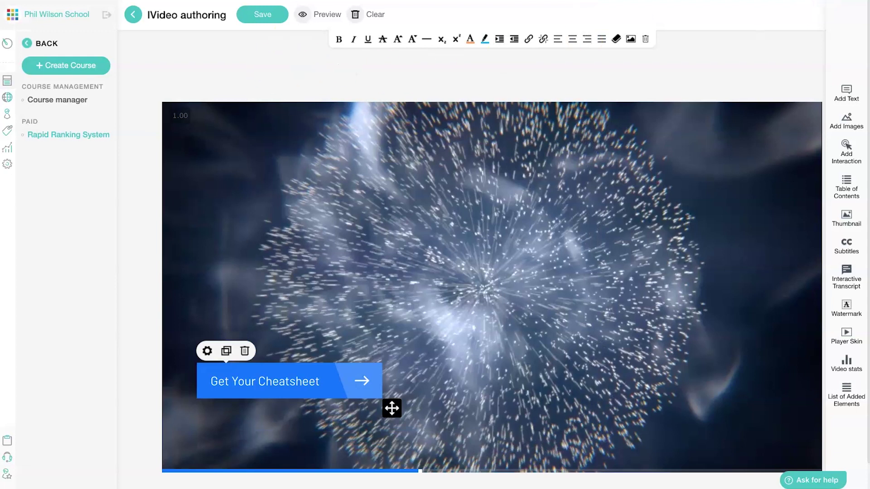
left_click(262, 14)
mouse_move(466, 368)
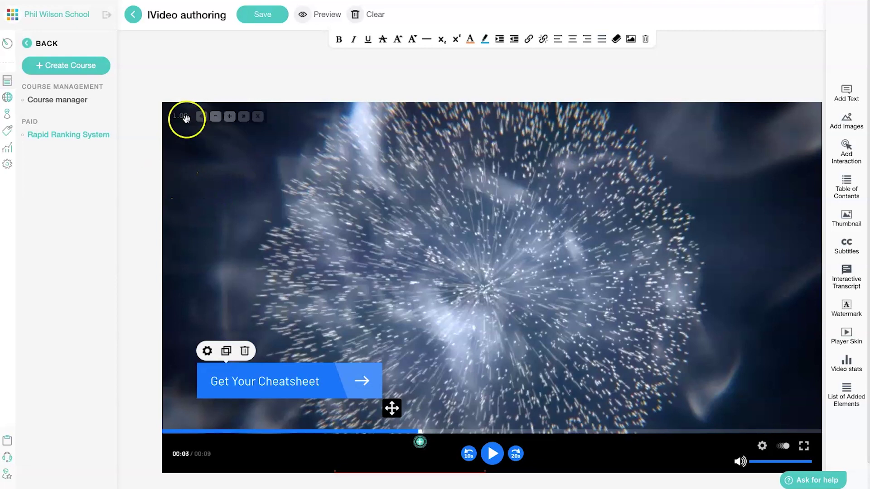
Return to the course contents and examine the Conclusion video's statistics, including average engagement, total plays, play rate and the viewer graph.
left_click(134, 16)
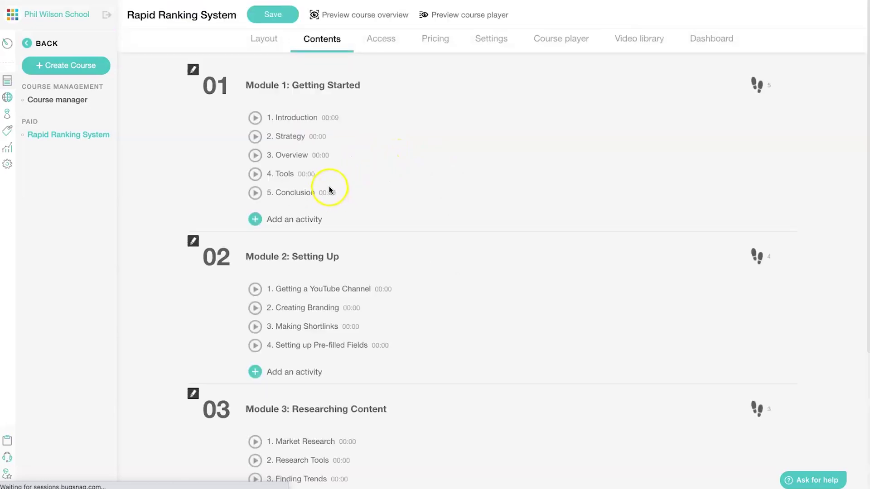
mouse_move(386, 196)
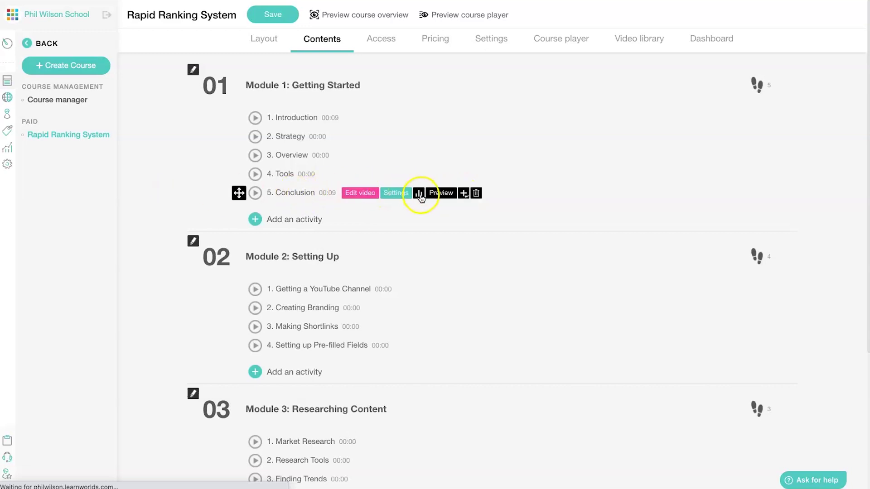
left_click(417, 193)
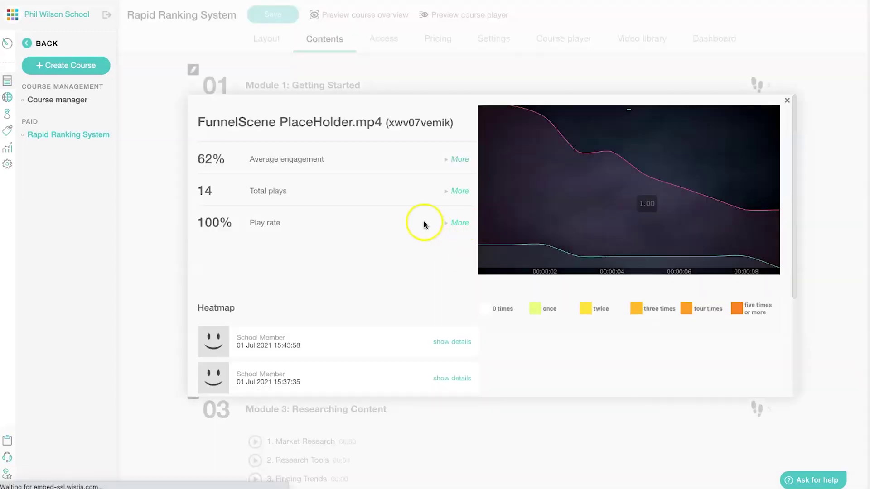
left_click_drag(246, 159, 349, 158)
left_click(350, 158)
left_click_drag(248, 191, 334, 190)
left_click(245, 225)
left_click_drag(246, 226, 281, 223)
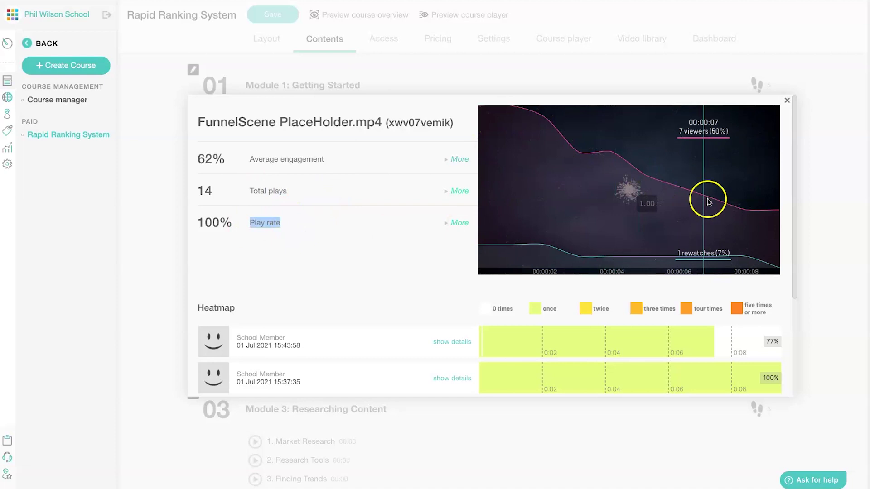
left_click(786, 98)
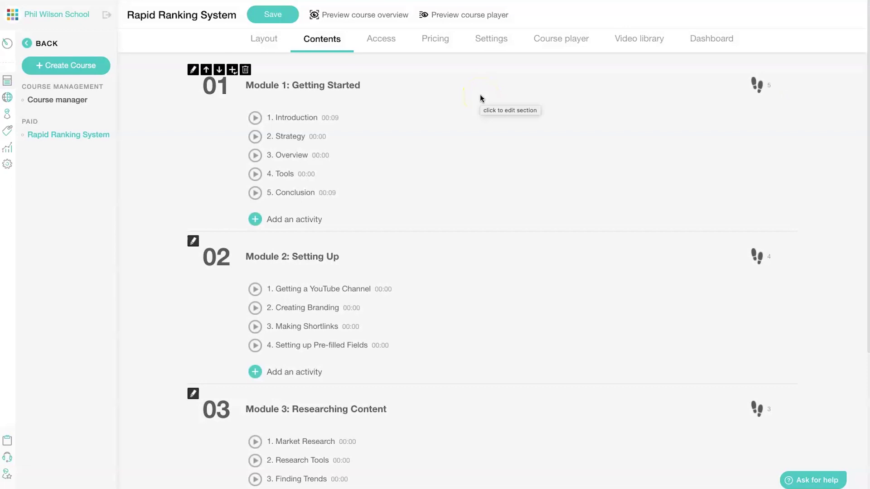
Look over the Rapid Ranking System course's access types, pricing options and course card settings.
left_click(395, 47)
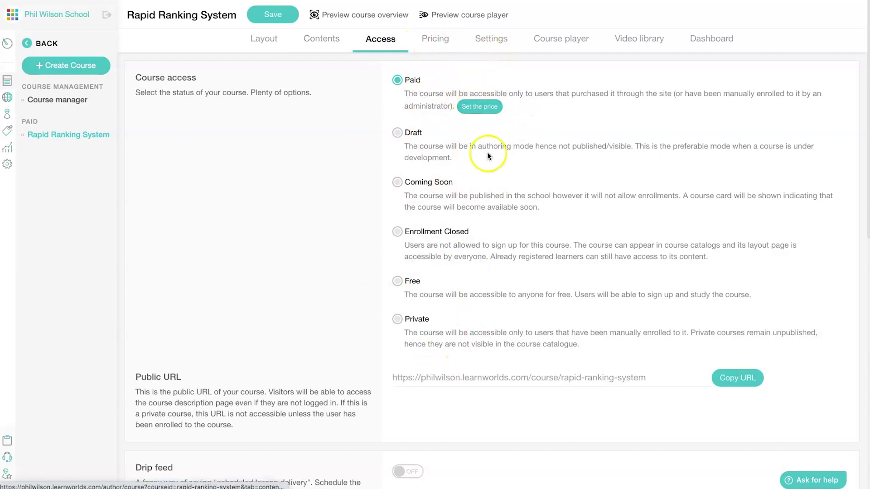
left_click(442, 36)
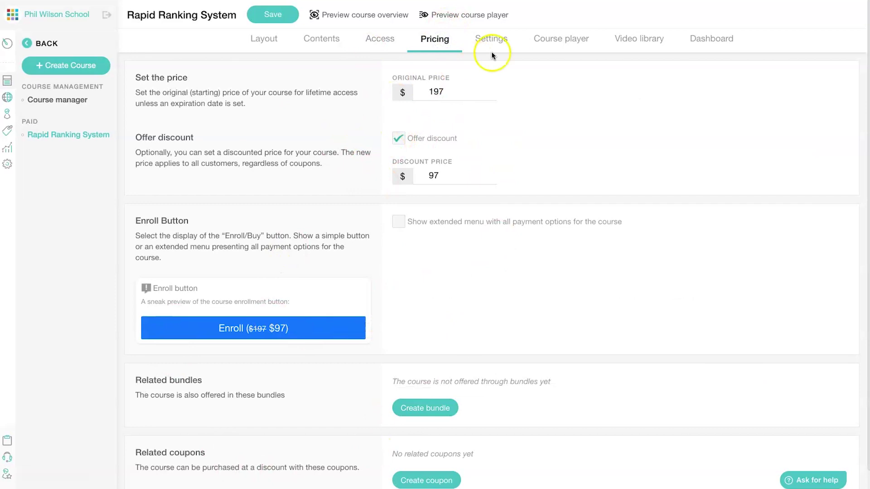
left_click(503, 46)
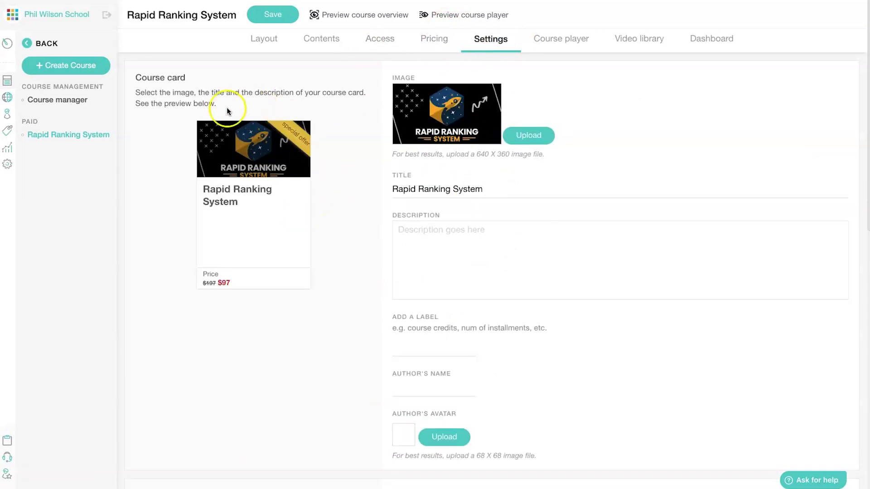
left_click(430, 247)
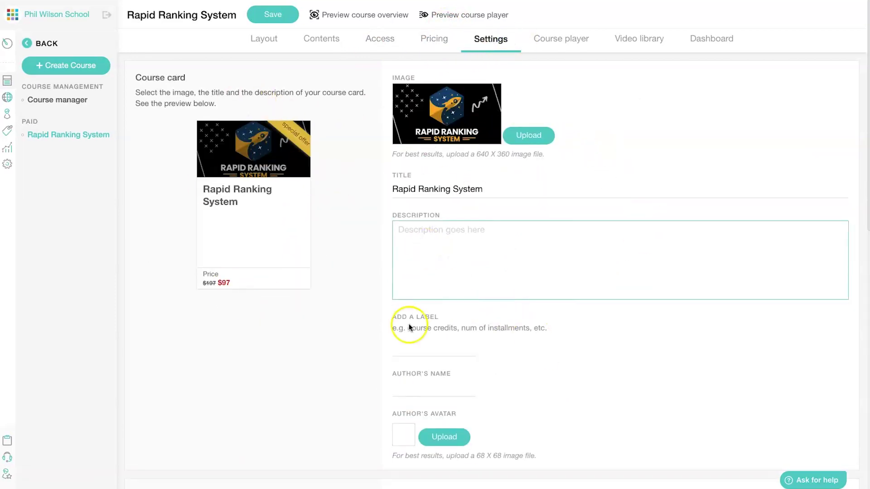
Try the Classic and Minimal course player skins and switch back to Coloured Minimal.
left_click(592, 34)
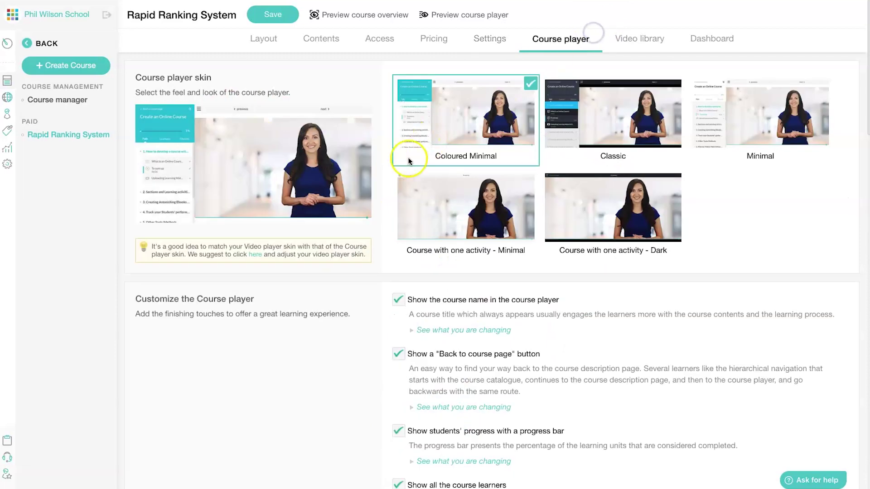
left_click(589, 116)
left_click(713, 107)
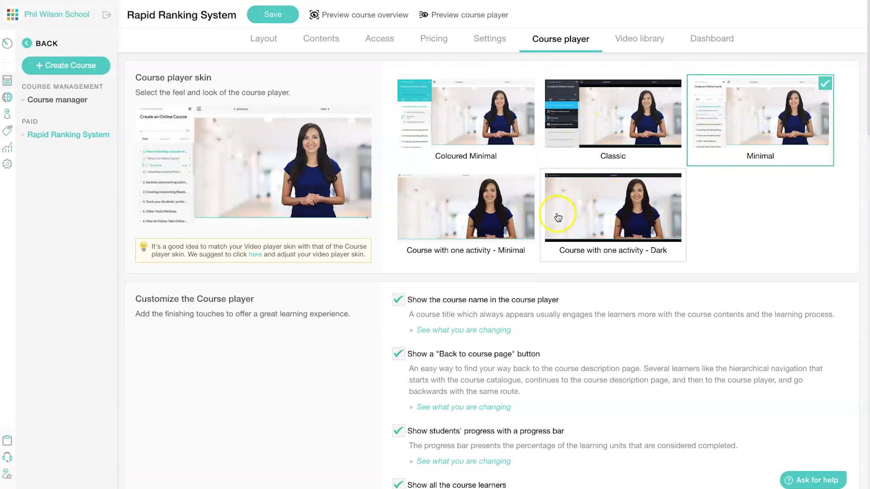
left_click(500, 123)
Look over the course's video library and dashboard, and save the course.
left_click(632, 36)
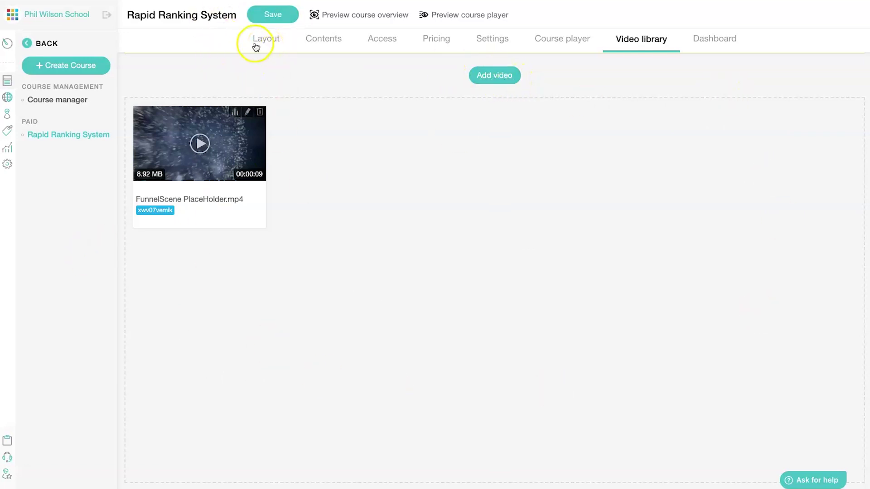
left_click(712, 45)
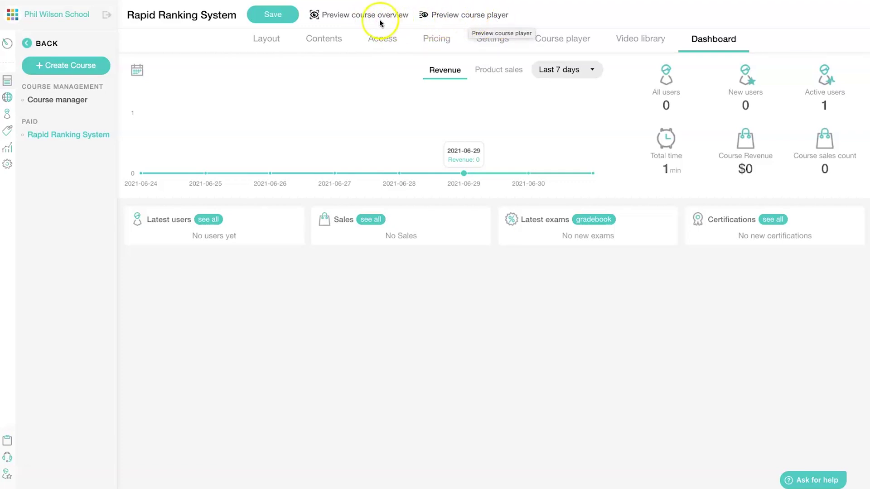
left_click(286, 15)
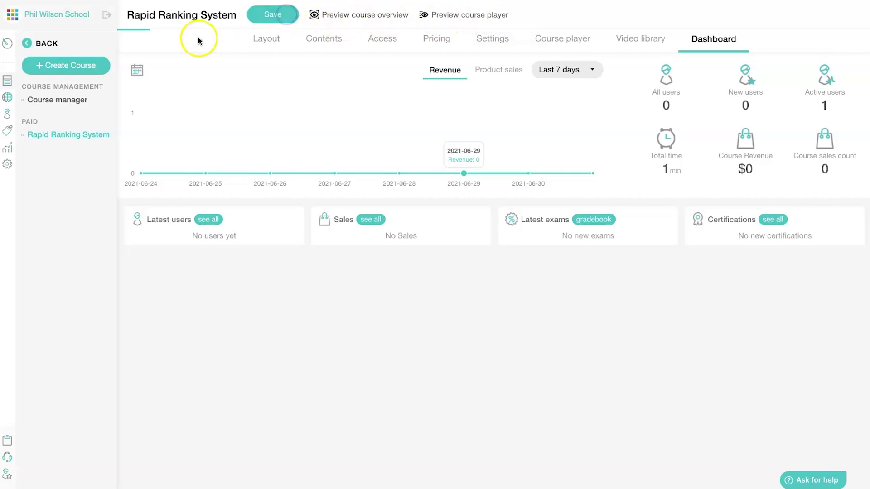
Start creating a new course and title it "YouTube Test".
left_click(41, 65)
left_click(463, 198)
left_click(472, 176)
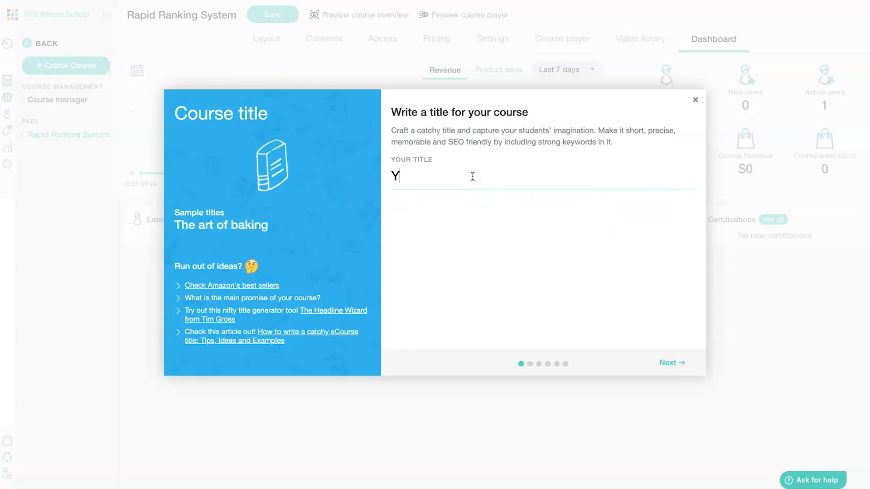
type("YouTust ")
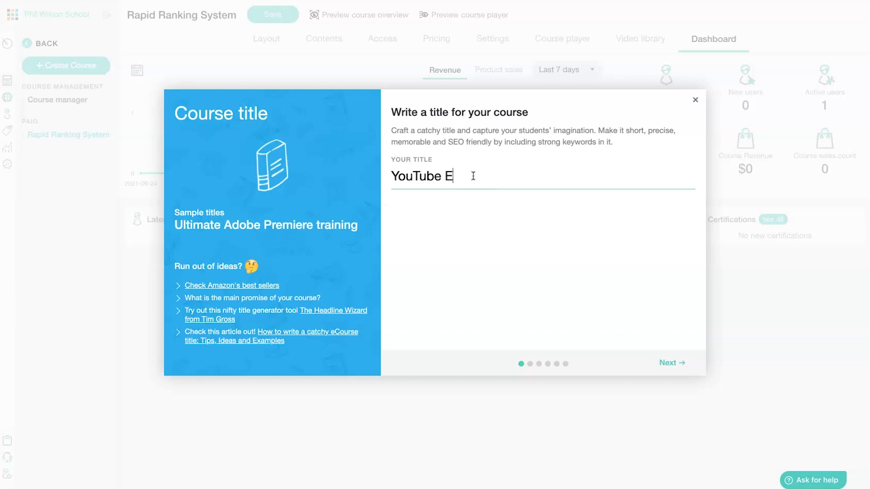
type("Test")
left_click(680, 362)
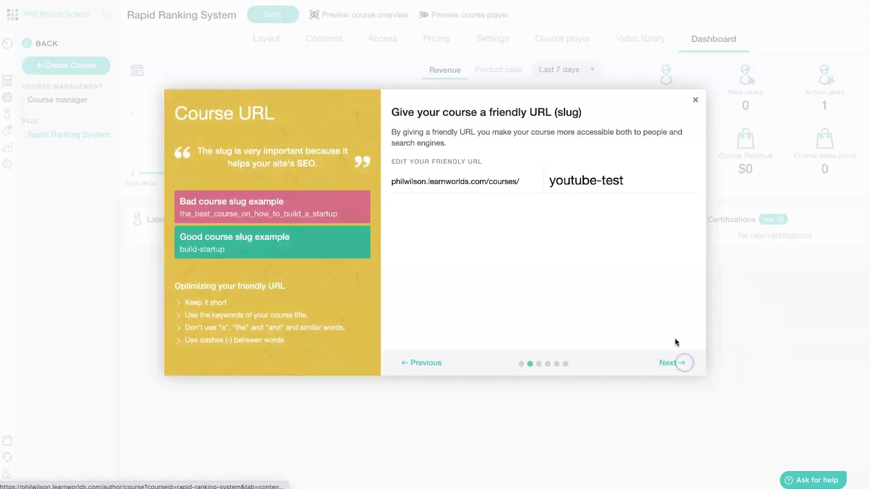
Keep "youtube-test" as the new course's friendly URL and Paid as its access type.
left_click_drag(408, 182, 483, 181)
left_click(607, 181)
triple_click(606, 180)
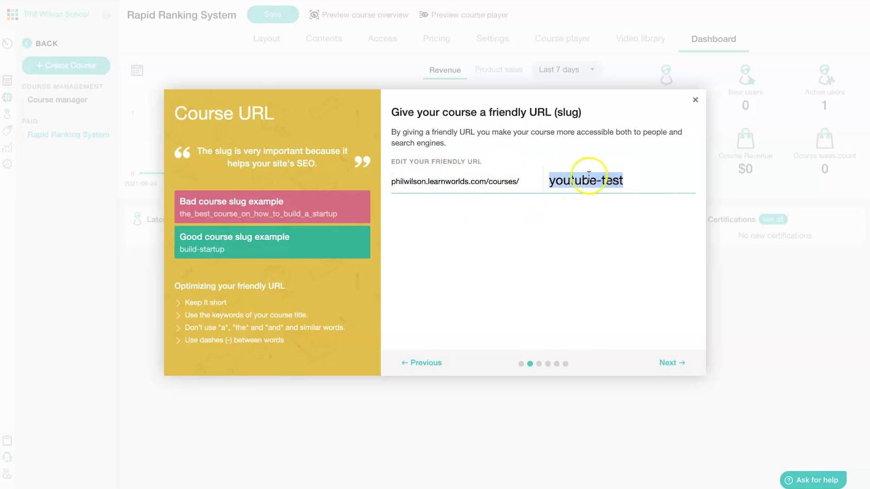
left_click(670, 363)
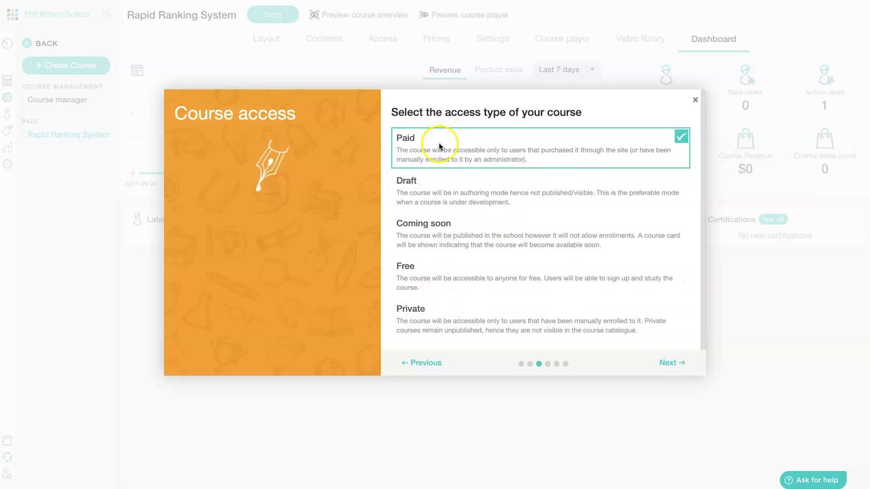
left_click(665, 362)
Give the new course a starting price of $497 and a discount price of $297, leaving its card image and description empty.
left_click(441, 171)
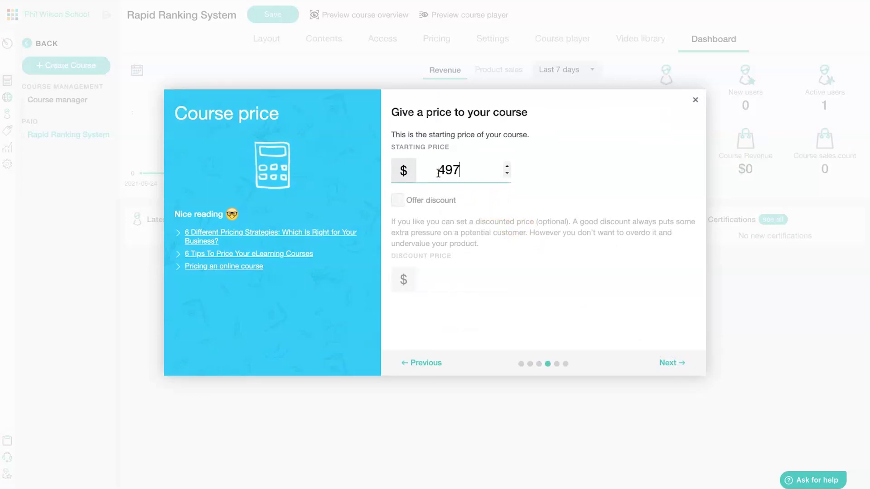
left_click(398, 201)
left_click(448, 279)
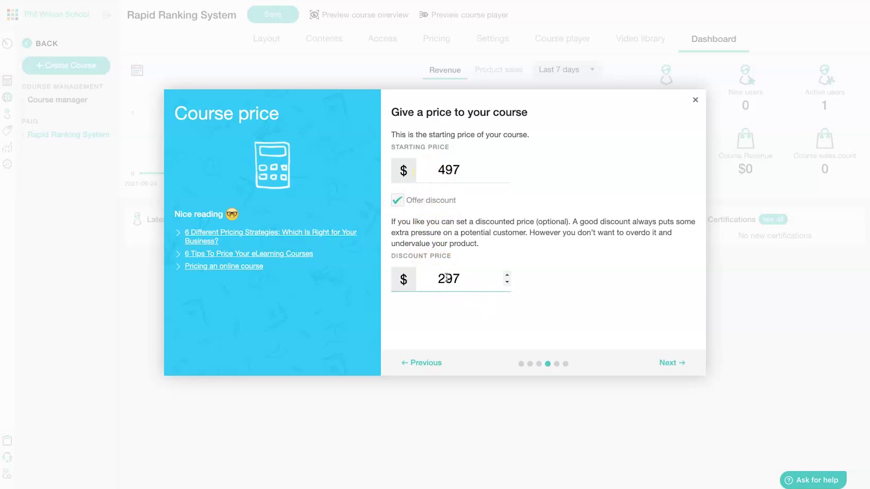
left_click(669, 364)
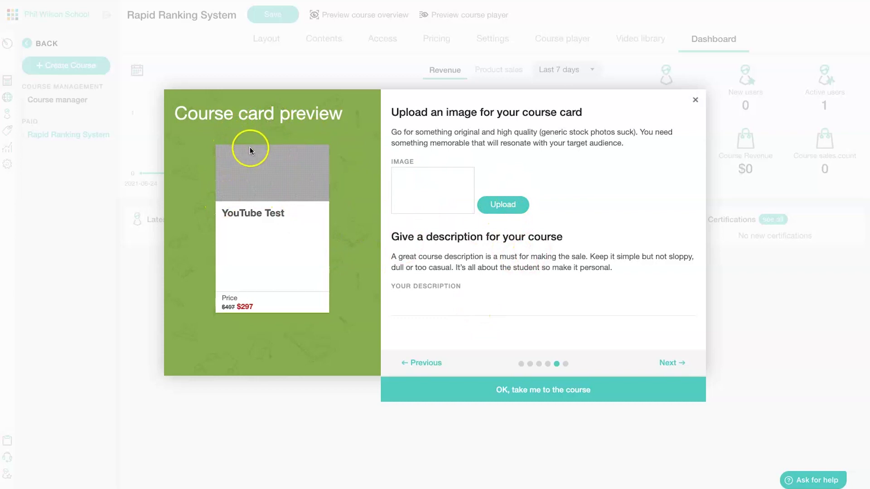
left_click(662, 363)
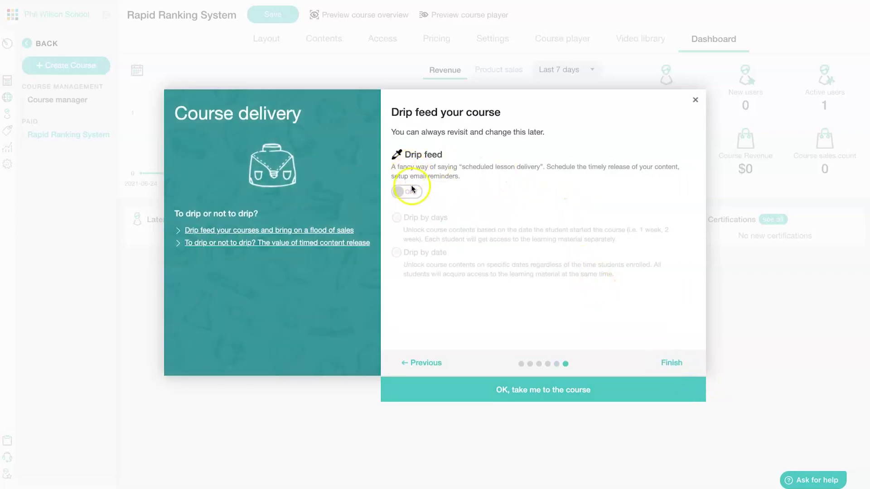
Leave drip feed off for the new course and finish creating it.
left_click(405, 191)
left_click(405, 191)
left_click(670, 361)
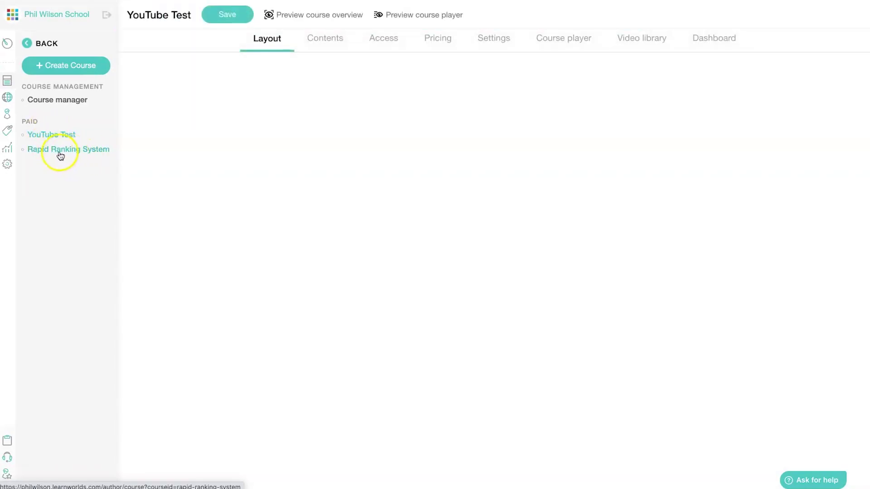
Go to the school's site flavors and start creating a new site flavor.
left_click(28, 43)
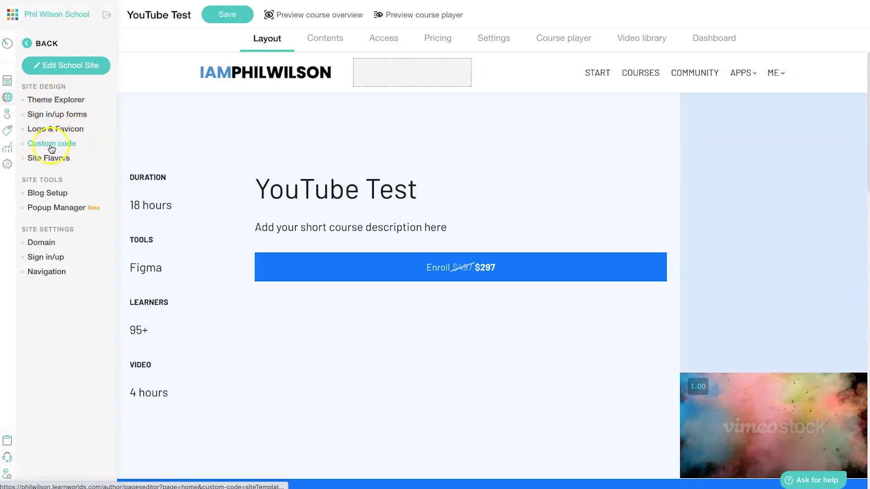
left_click(64, 160)
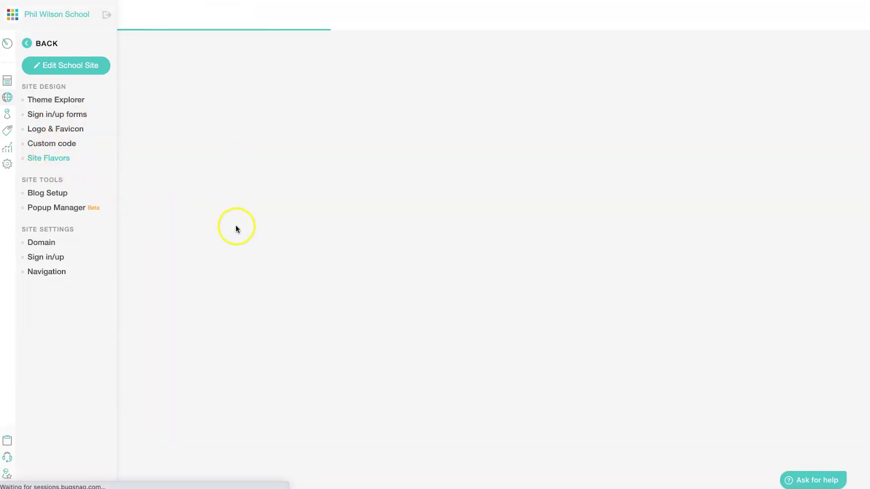
mouse_move(236, 281)
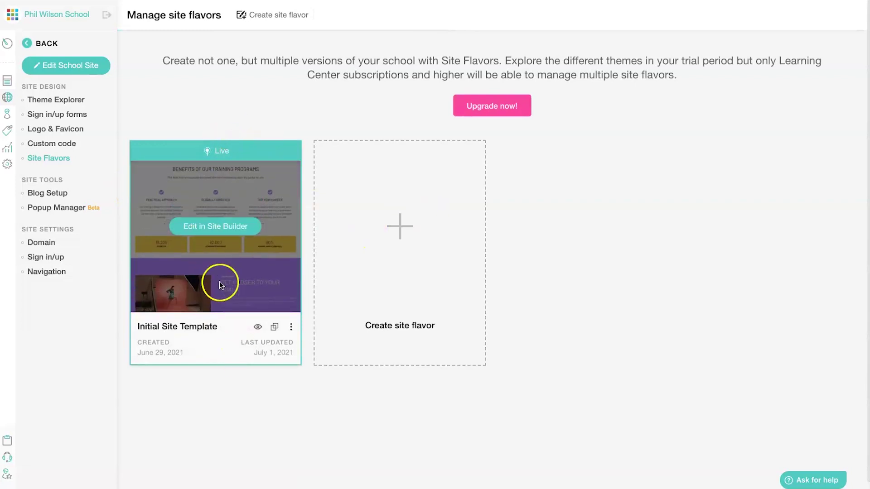
left_click(400, 229)
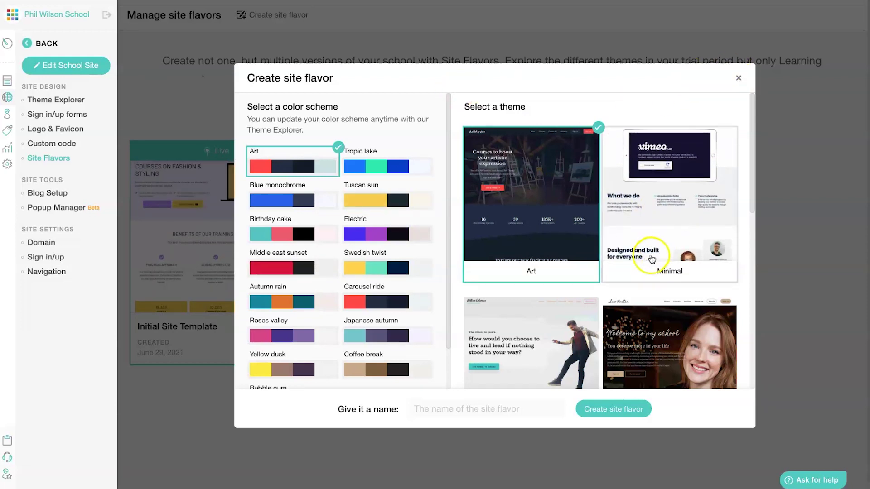
Browse the available site themes and select the Coaching theme for the new site flavor.
scroll(652, 259, "down", 10)
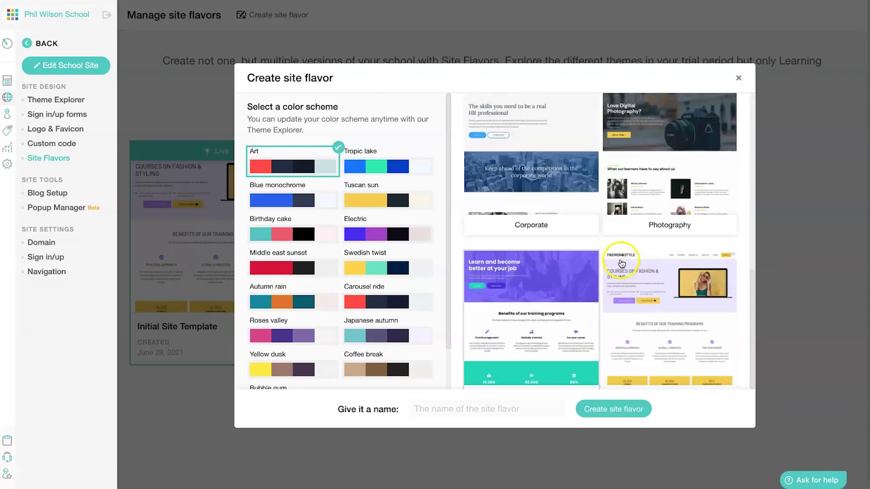
scroll(622, 263, "up", 10)
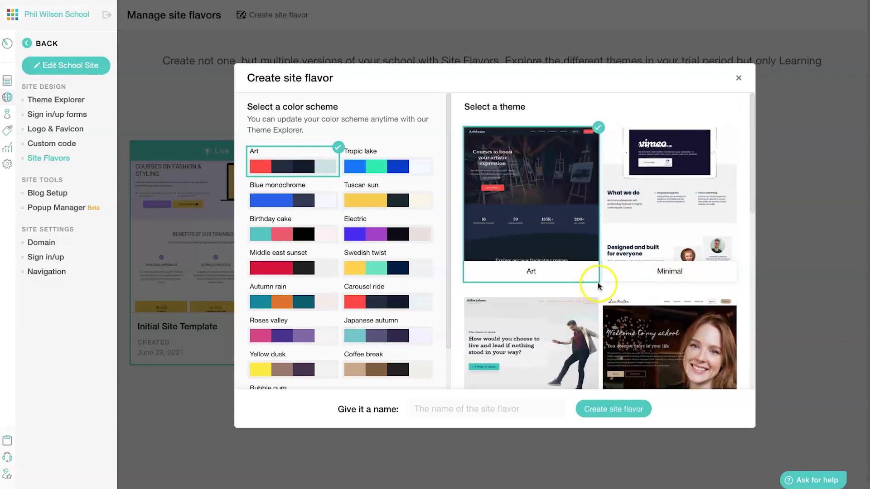
scroll(599, 288, "down", 3)
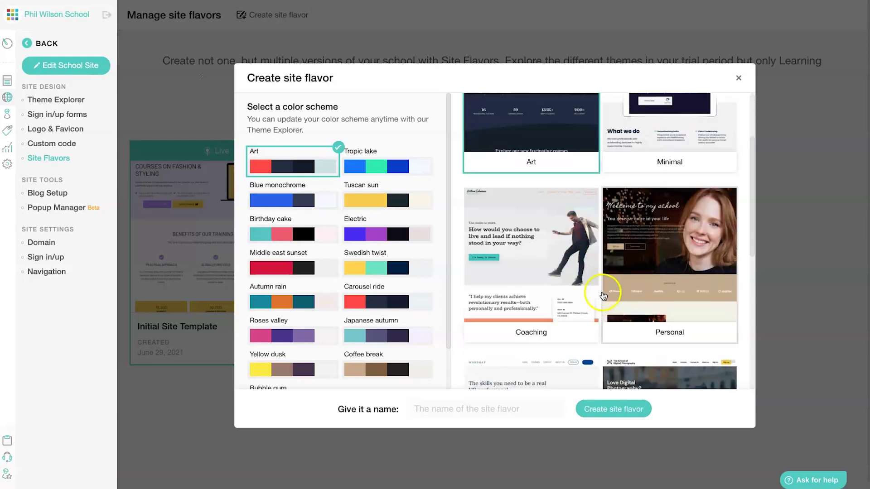
scroll(603, 295, "down", 6)
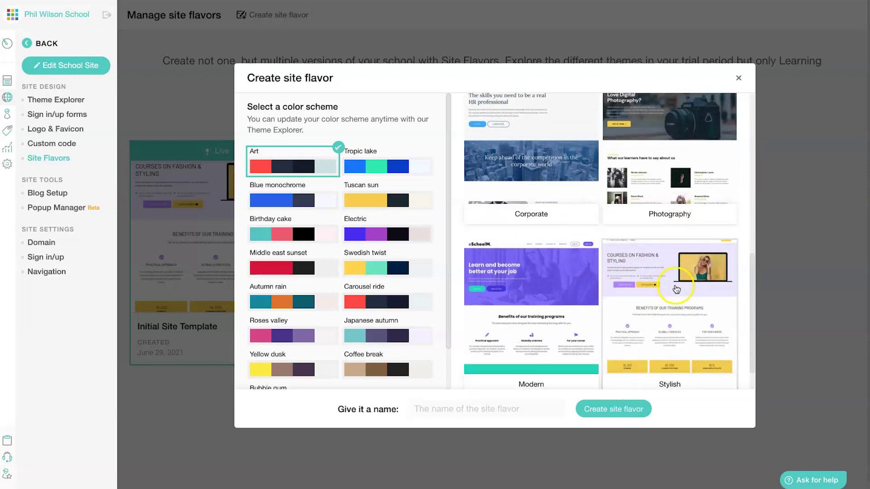
scroll(628, 287, "down", 1)
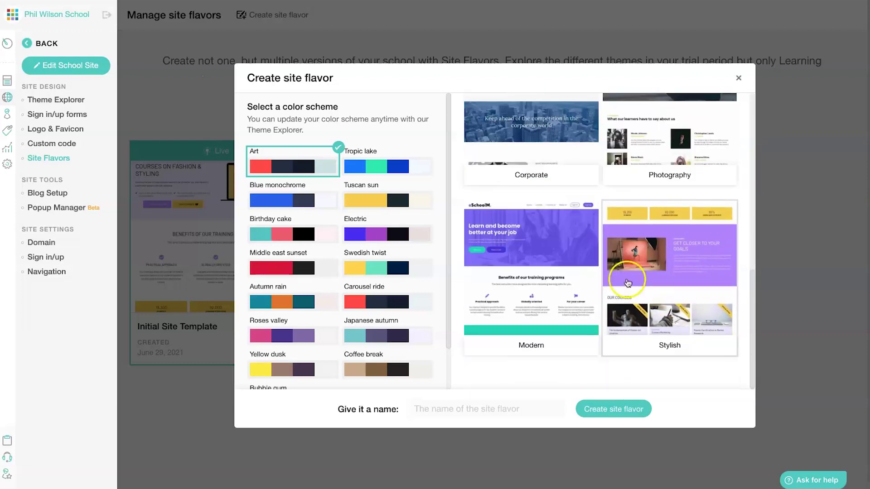
scroll(546, 244, "up", 10)
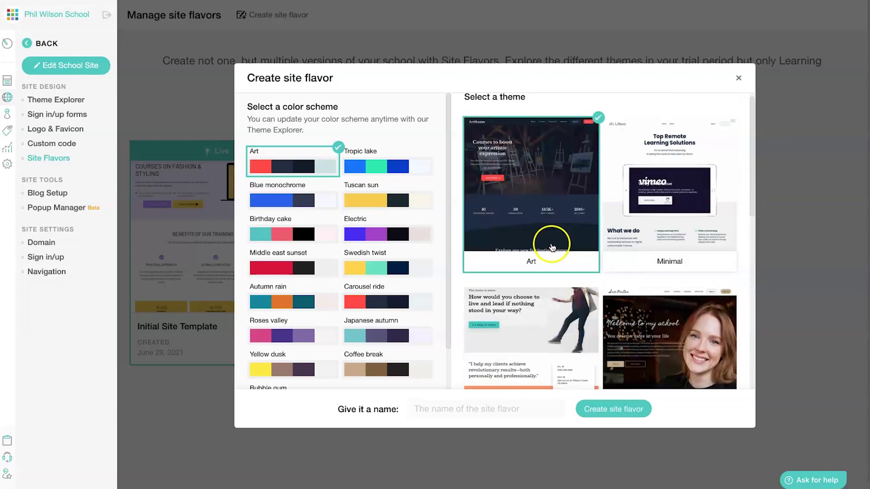
scroll(552, 246, "down", 4)
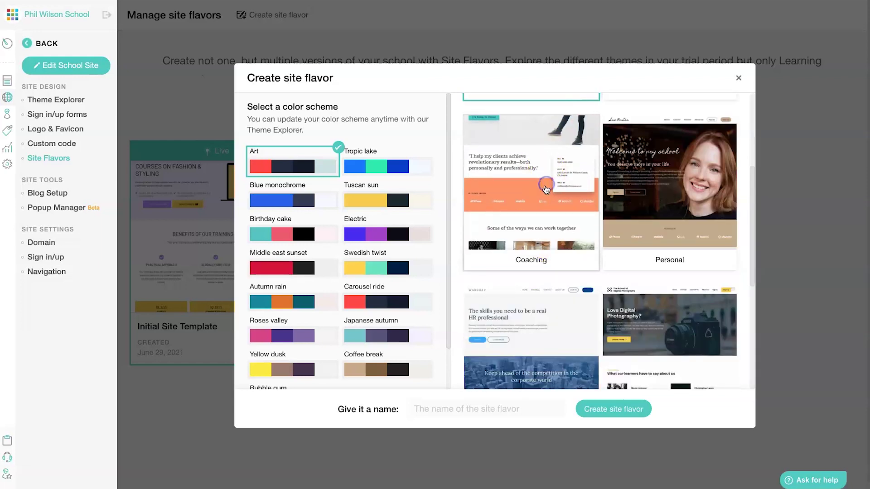
left_click(546, 186)
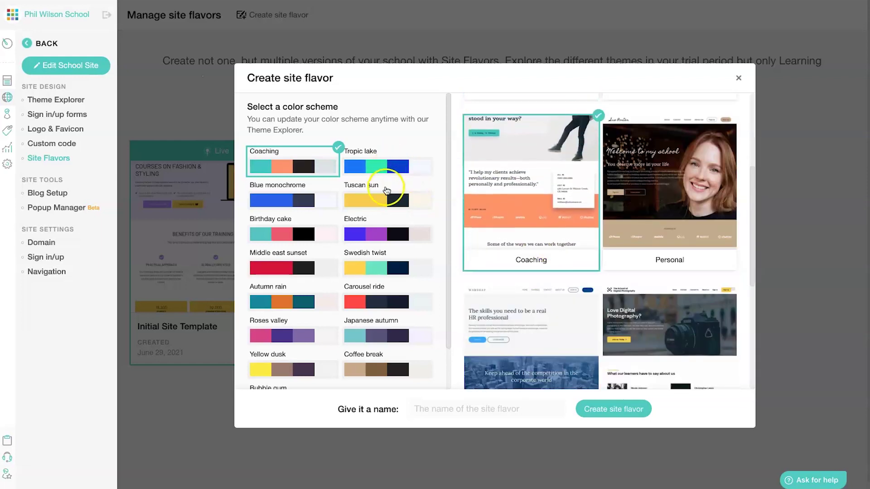
Choose the Carousel ride color scheme and create the site flavor under the name "YouTube Flavour".
left_click(382, 308)
left_click(529, 414)
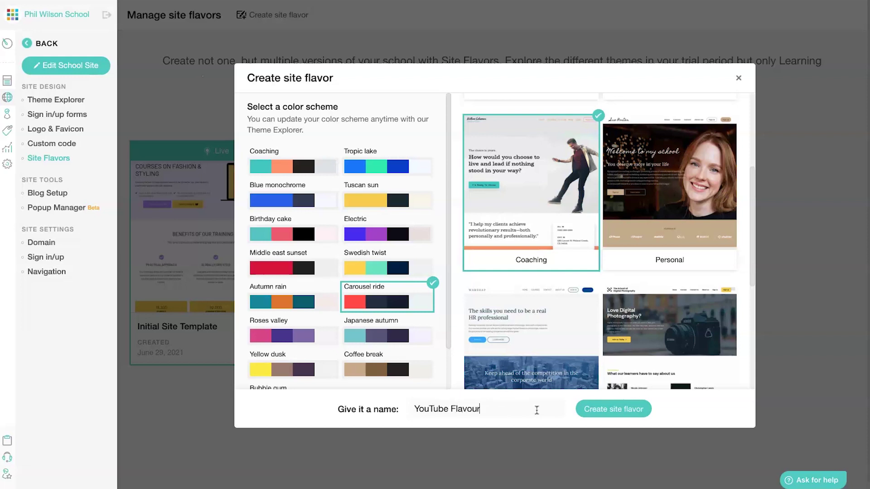
left_click(611, 409)
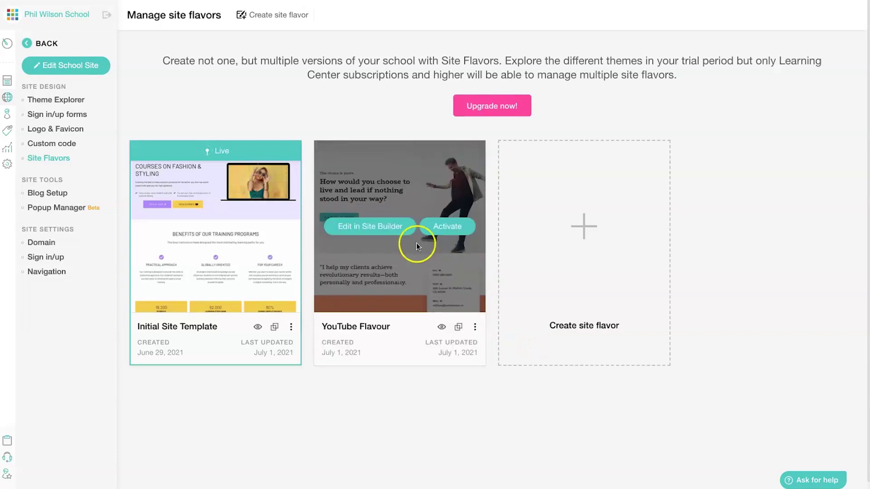
Activate the "YouTube Flavour" site flavor and open the school site's home page for editing.
left_click(463, 231)
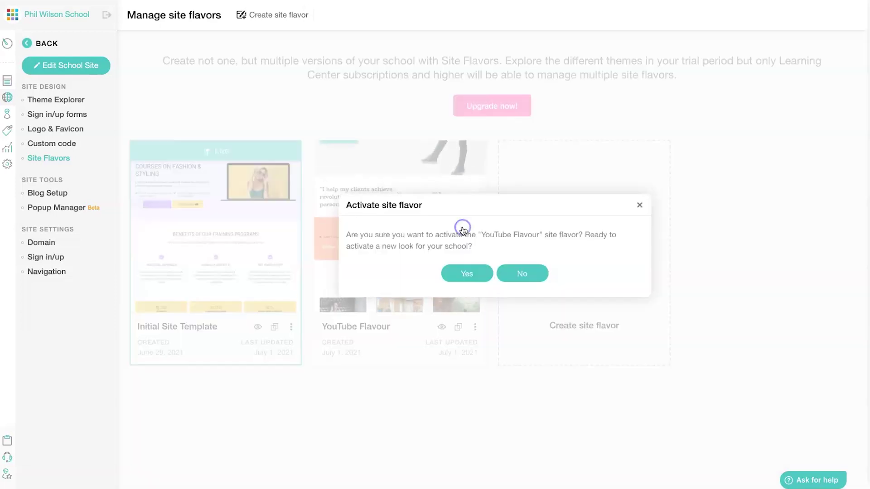
left_click(471, 269)
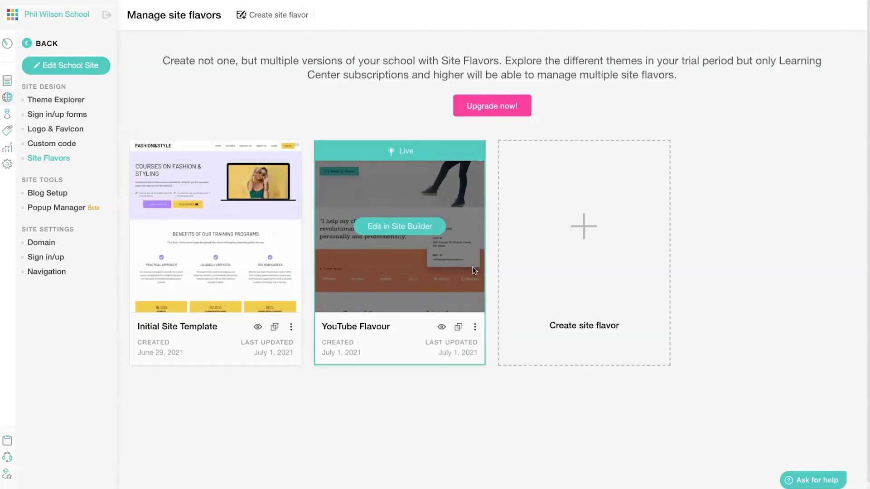
left_click(65, 14)
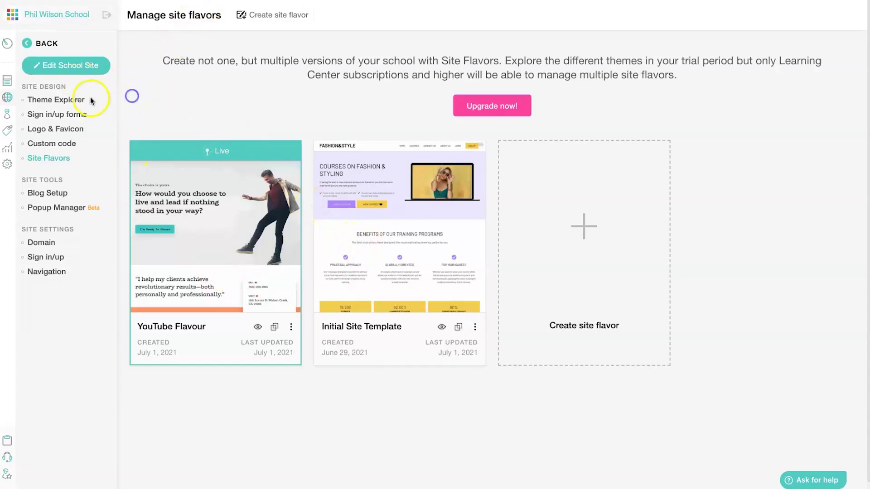
left_click(76, 68)
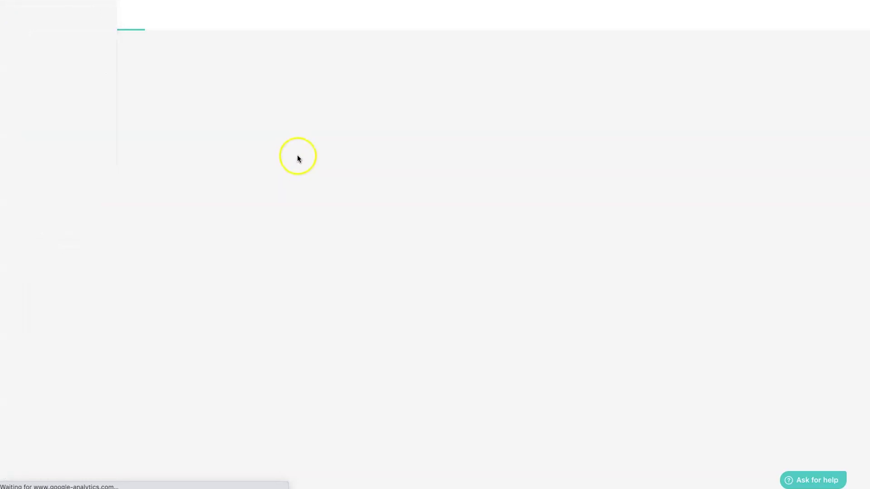
scroll(517, 428, "down", 3)
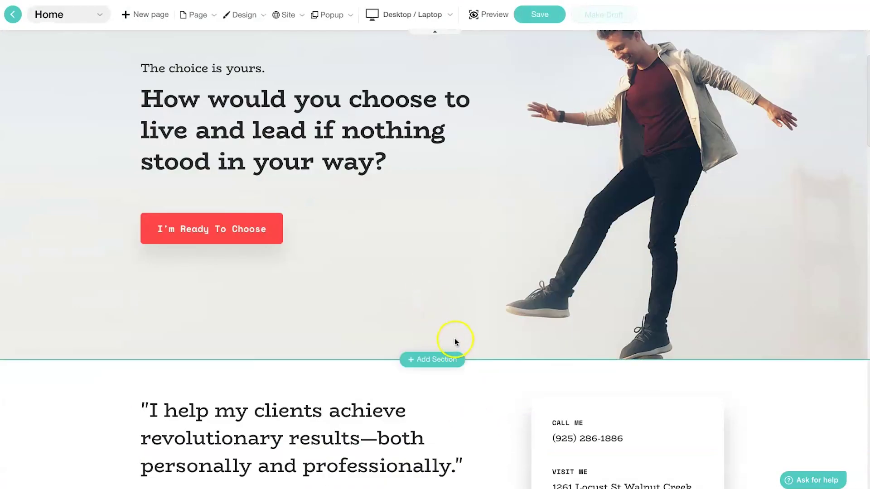
Add the "Take your career and expertise to the next level!" CTA section below the home page's hero section.
left_click(434, 360)
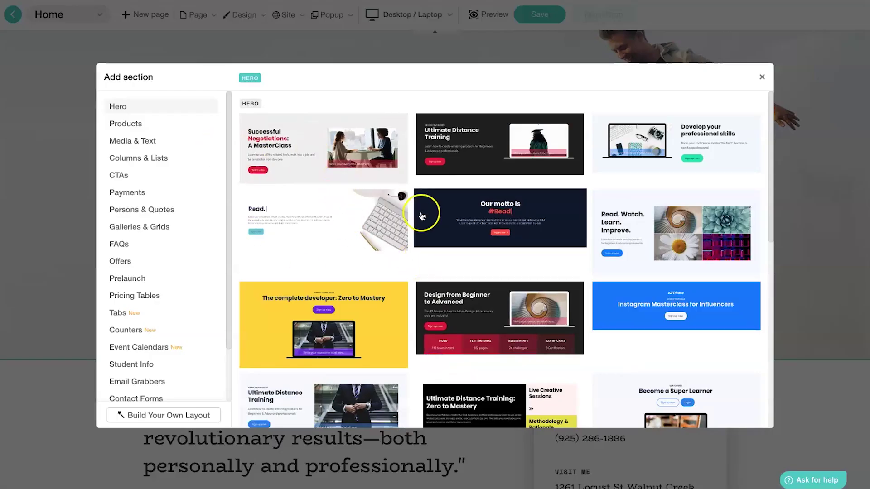
scroll(495, 213, "down", 3)
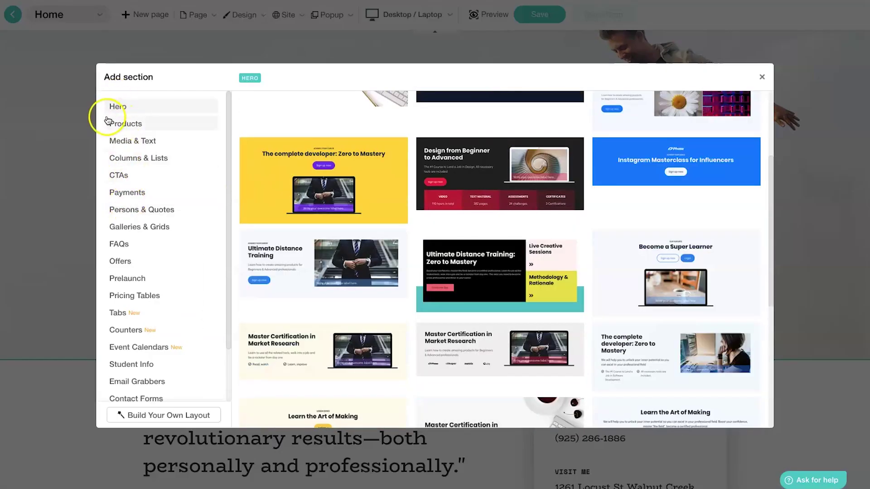
left_click(116, 175)
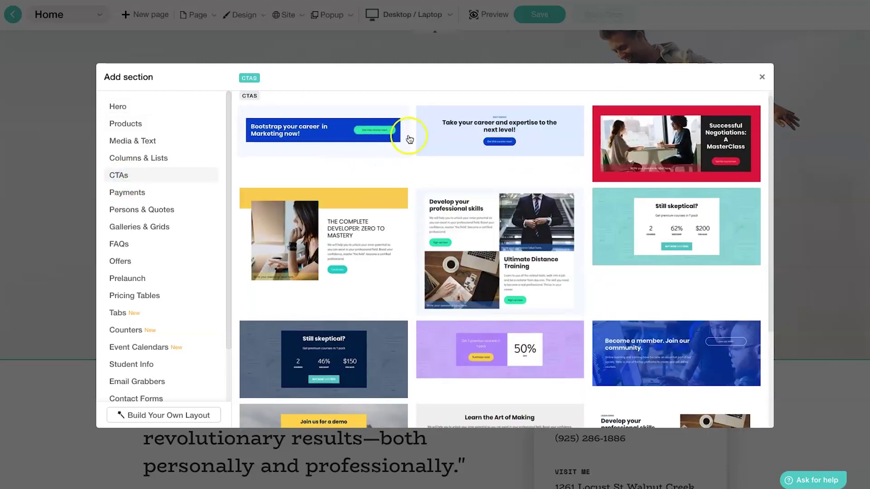
left_click(464, 144)
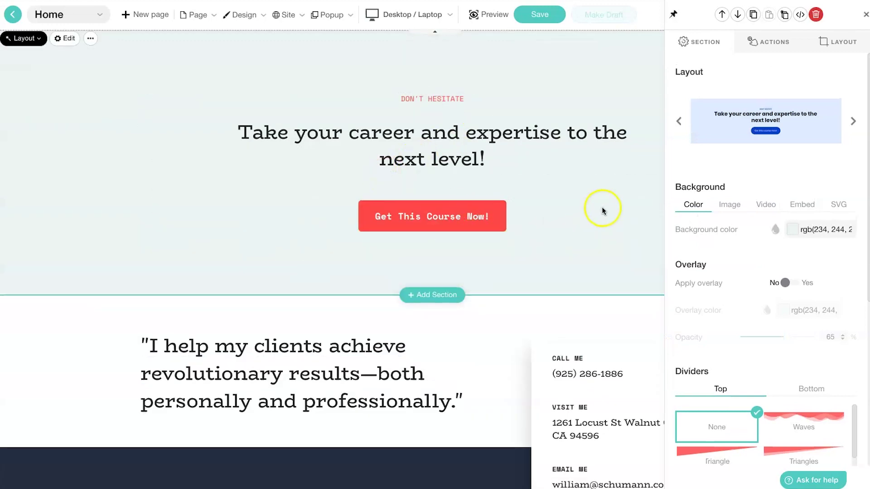
left_click(865, 14)
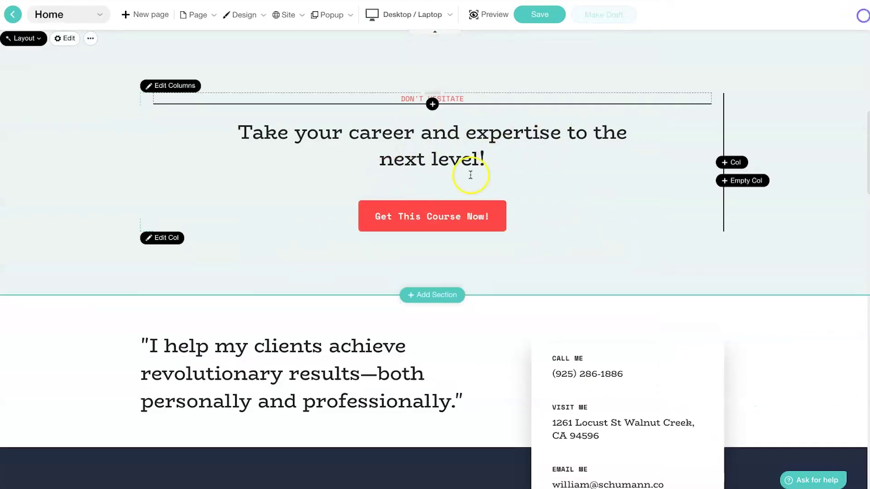
Select the CTA section's course button and switch the section to the two-column image layout with the red background.
left_click(418, 209)
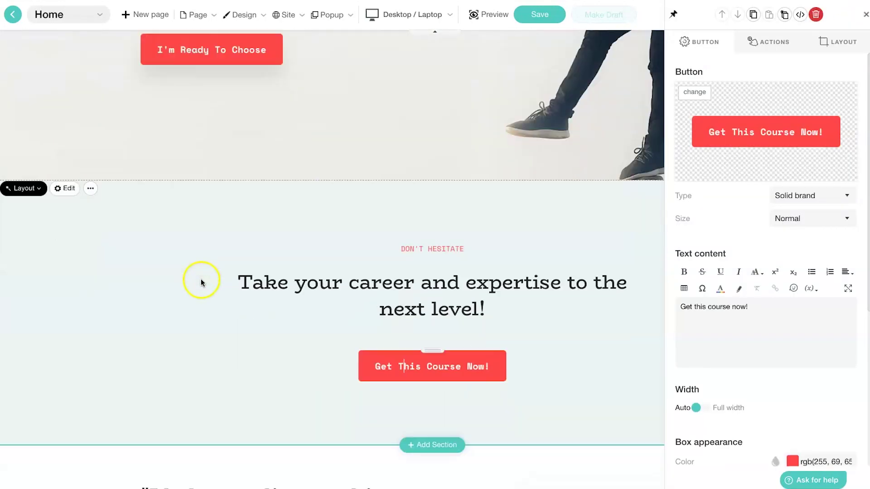
left_click(92, 146)
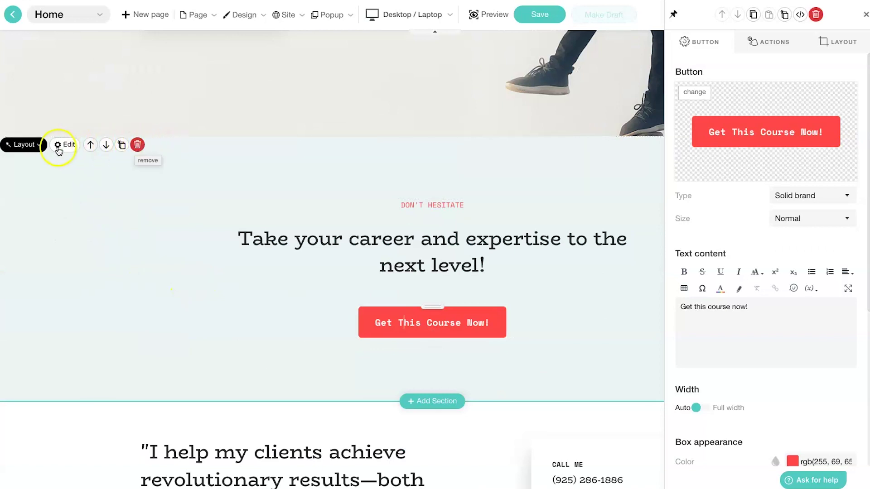
left_click(39, 146)
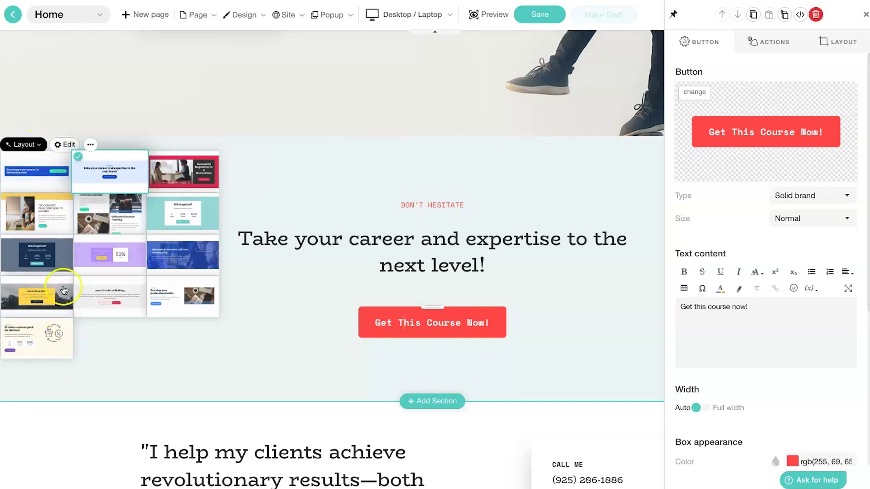
left_click(182, 189)
Delete the added CTA section from the home page.
mouse_move(91, 146)
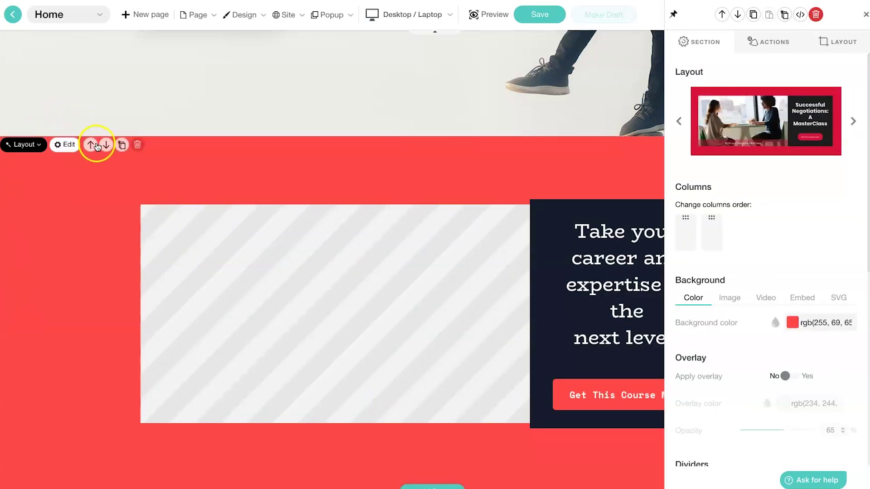
left_click(137, 145)
left_click(476, 273)
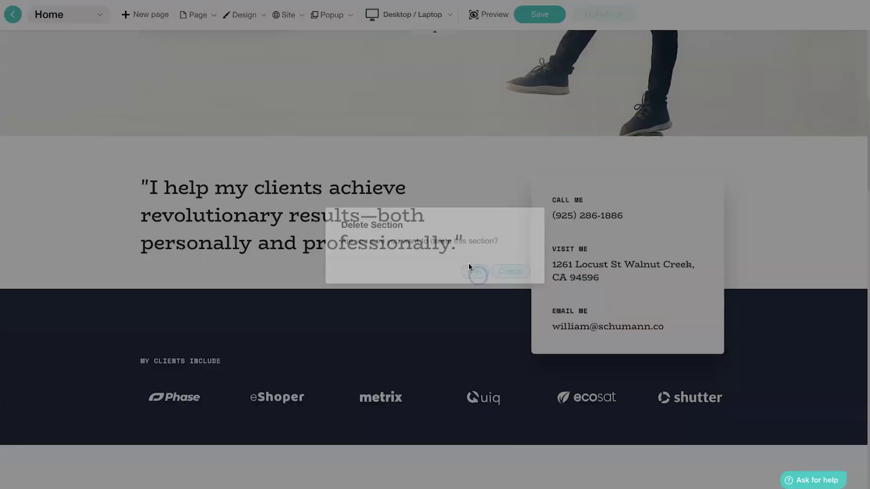
Preview the home page at Phone Portrait size and return to the Desktop / Laptop view.
scroll(393, 261, "up", 8)
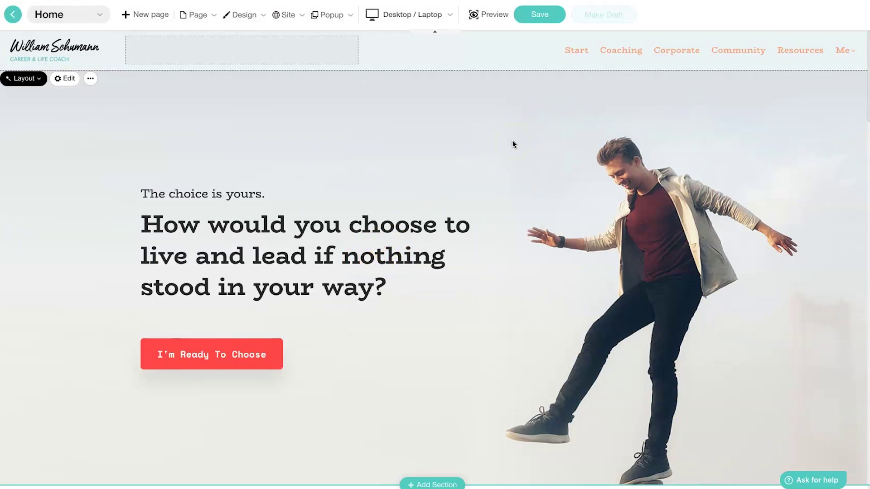
left_click(449, 15)
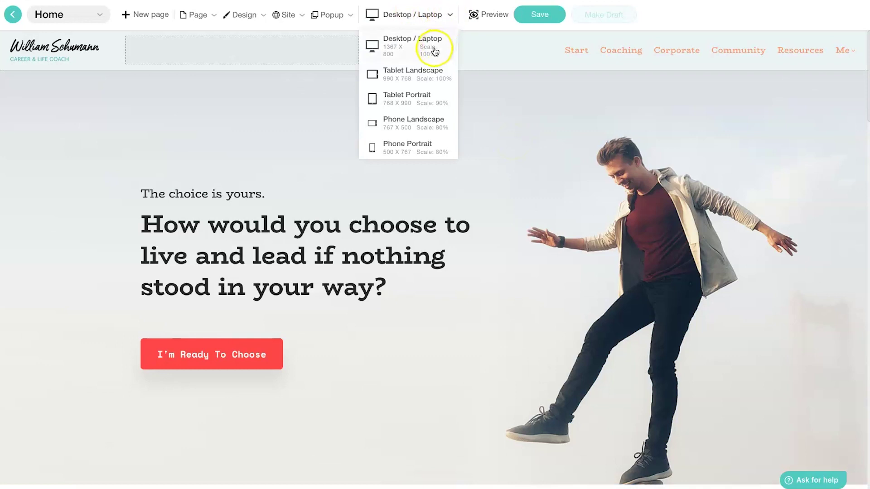
left_click(420, 152)
left_click(451, 20)
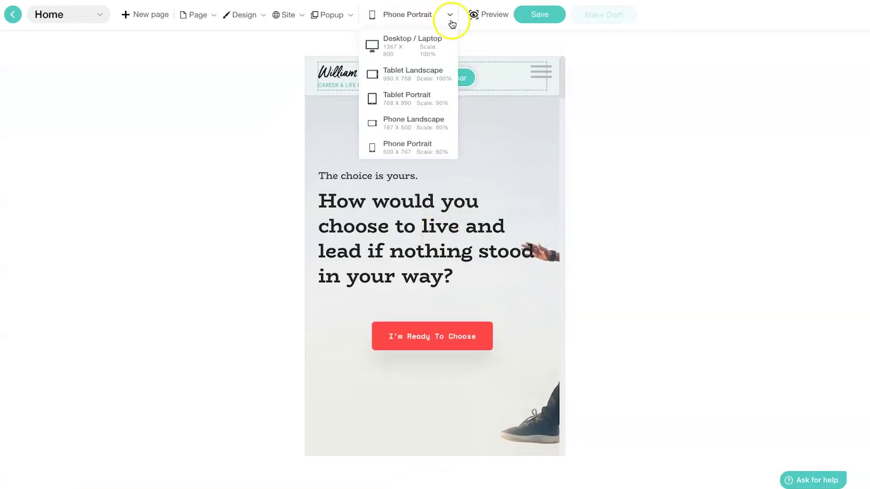
left_click(423, 43)
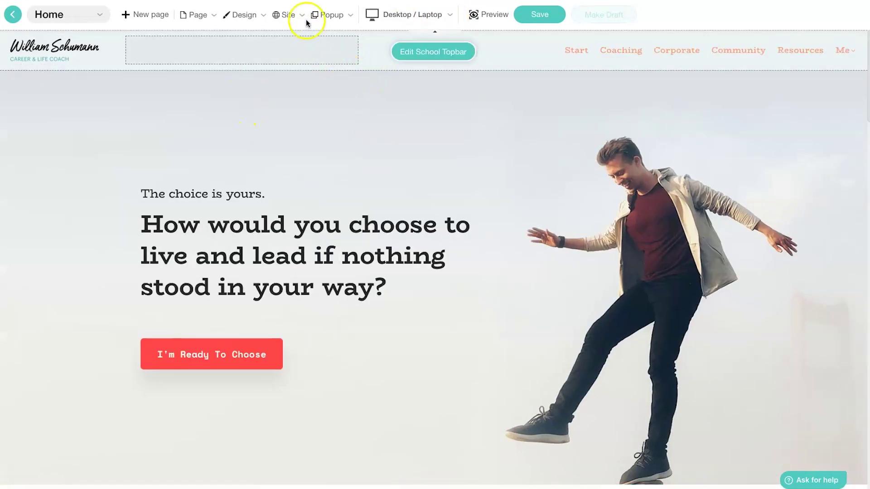
Exit the site builder and return to the school's administration area.
left_click(327, 16)
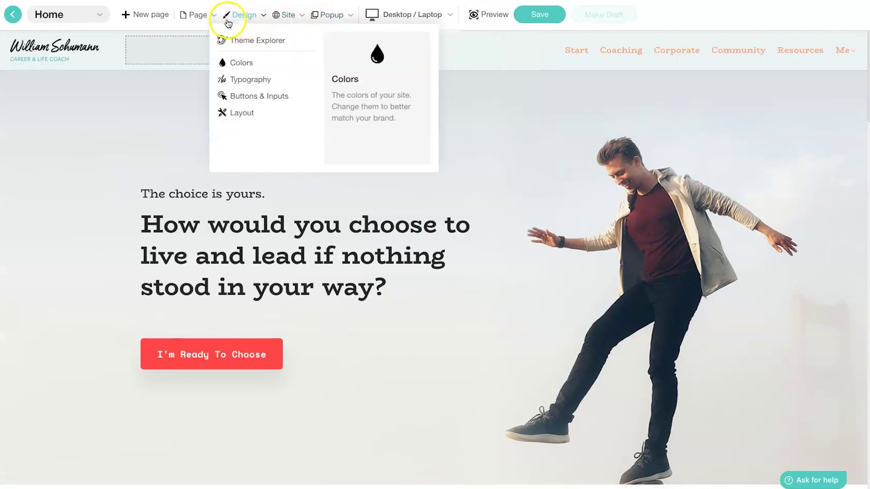
mouse_move(201, 16)
left_click(14, 14)
left_click(434, 271)
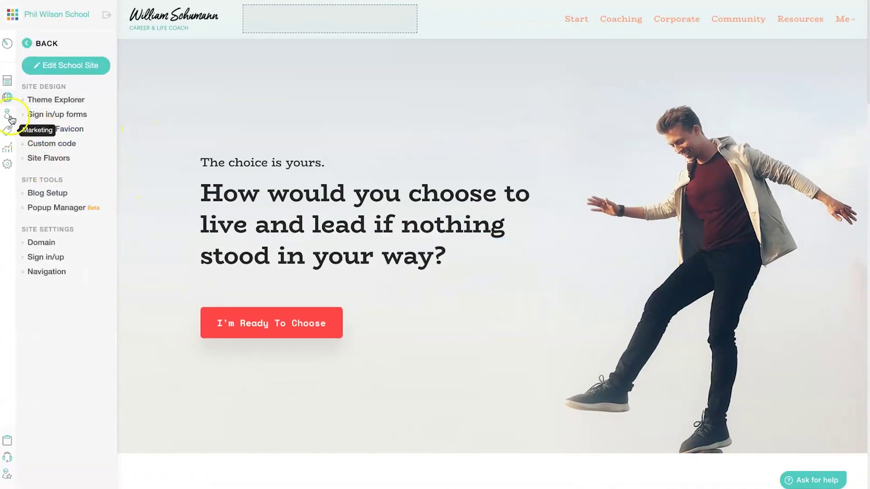
Open the affiliate program setup in the school's marketing section.
left_click(9, 130)
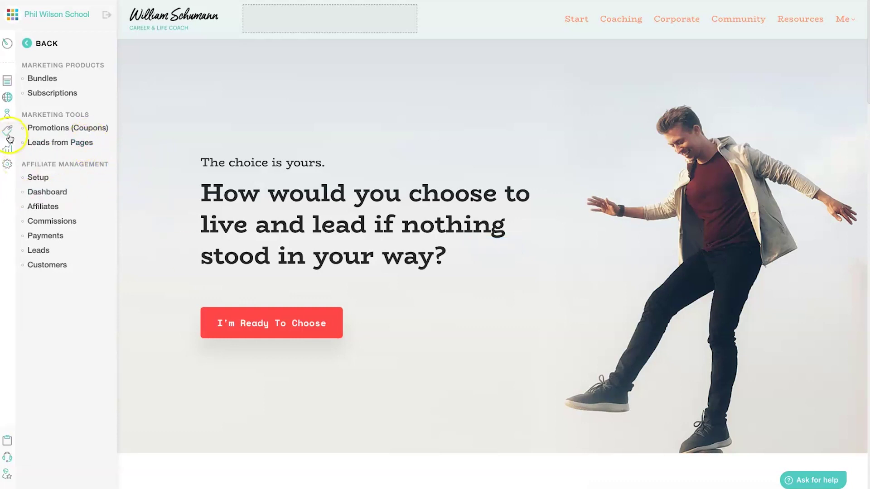
left_click(46, 178)
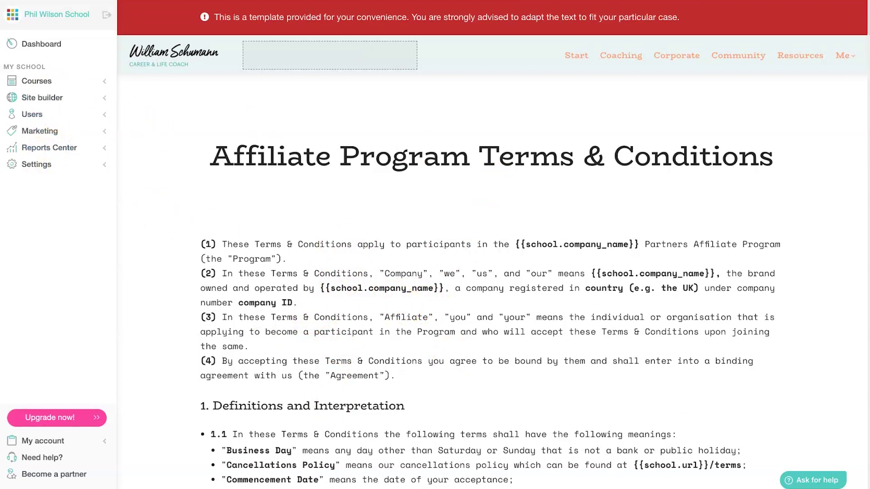
left_click(54, 132)
left_click(43, 178)
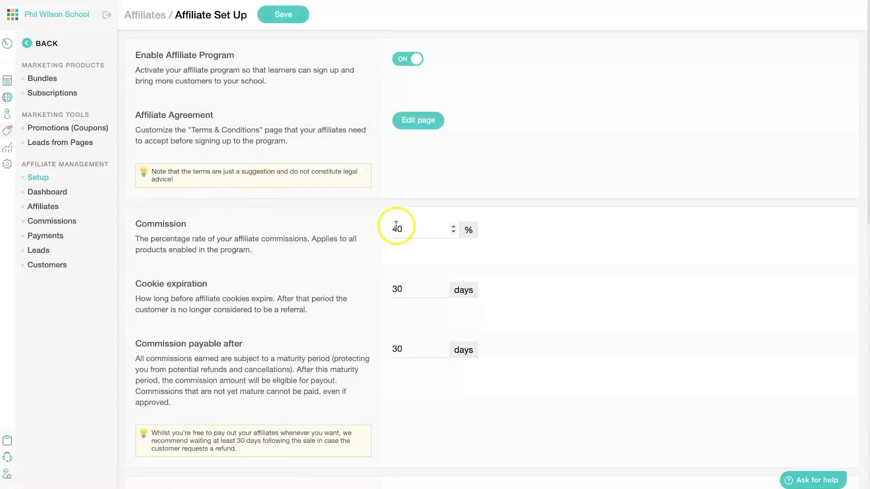
Set the affiliate commission to 30%.
left_click(415, 232)
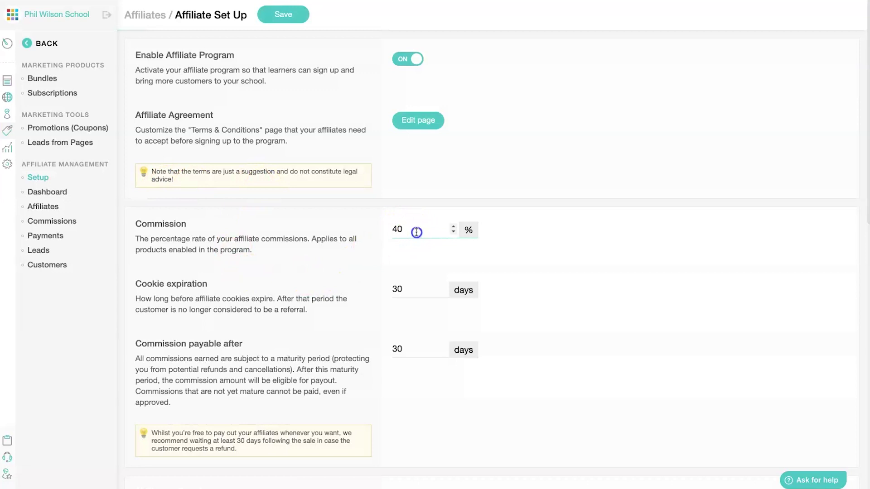
left_click_drag(397, 233, 390, 230)
type("3")
Examine the affiliate setup's cookie expiration, commission payout delay, self-registration, affiliate visibility and payment method options.
left_click(401, 291)
left_click(397, 288)
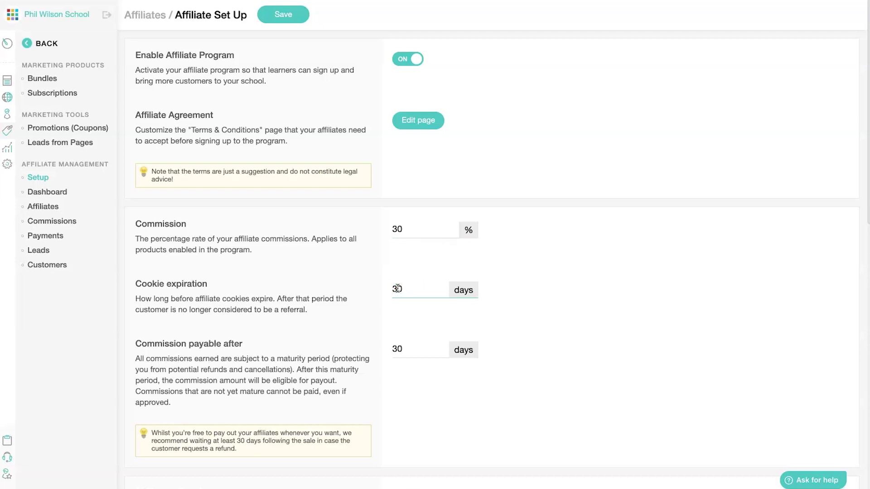
left_click(414, 350)
left_click_drag(182, 343, 272, 340)
left_click(272, 341)
scroll(423, 342, "down", 6)
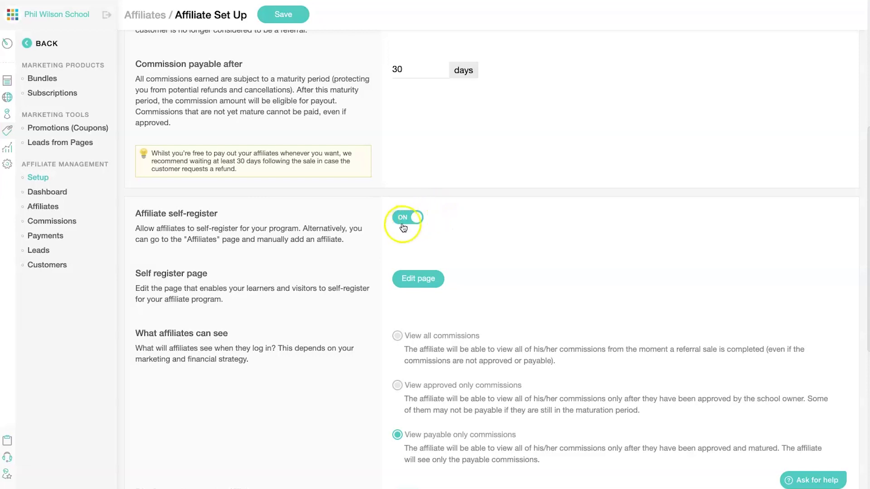
scroll(471, 224, "down", 3)
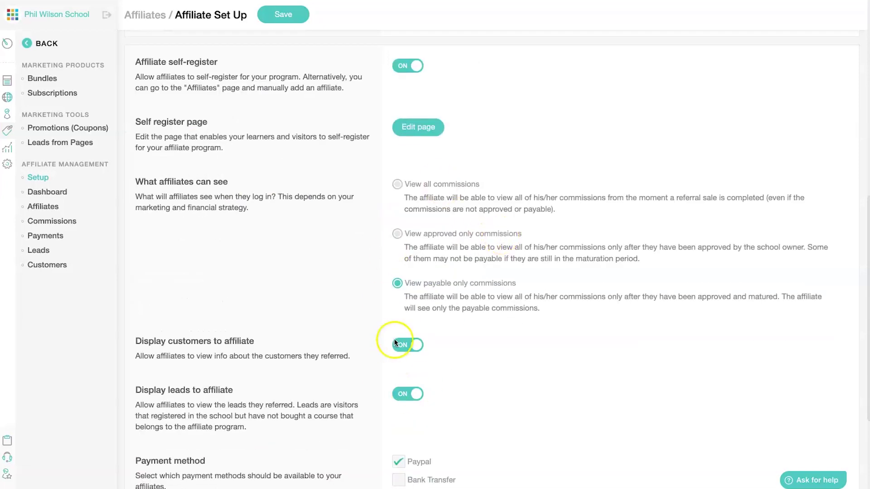
scroll(430, 302, "down", 3)
left_click_drag(134, 255, 312, 255)
left_click(322, 255)
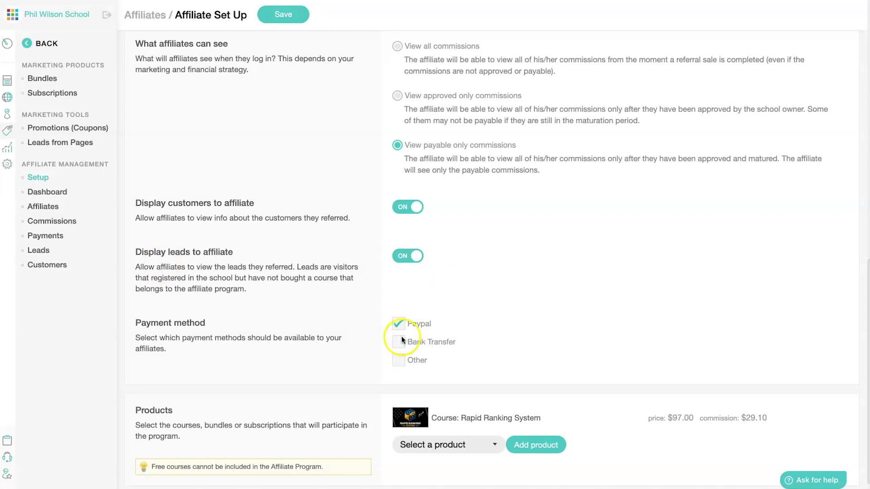
scroll(402, 340, "down", 1)
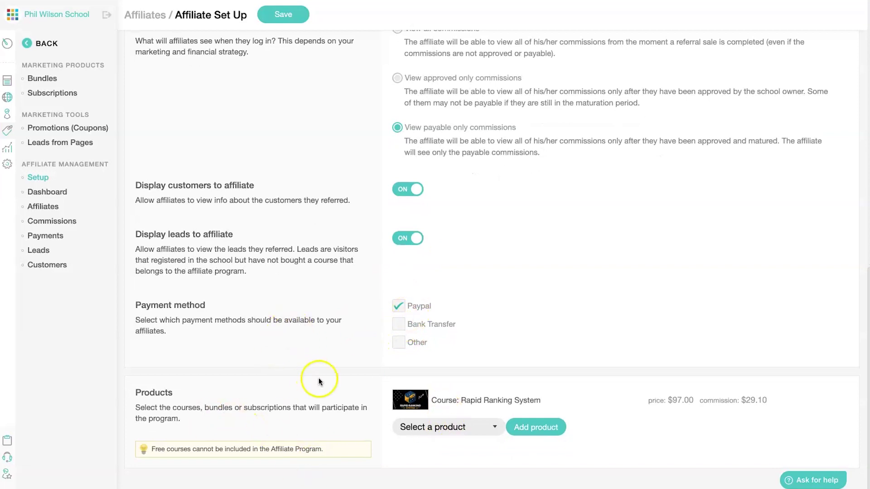
Add the YouTube Test course to the affiliate program's products and read the note about free courses.
left_click(457, 426)
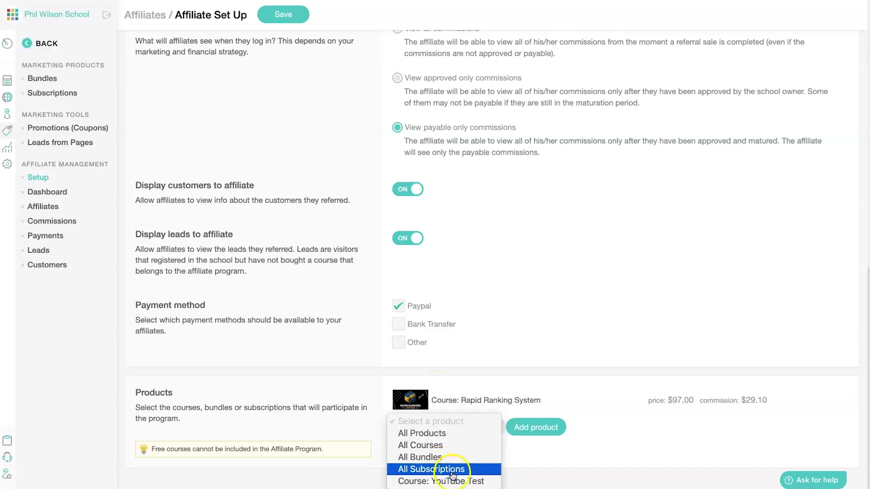
left_click(481, 481)
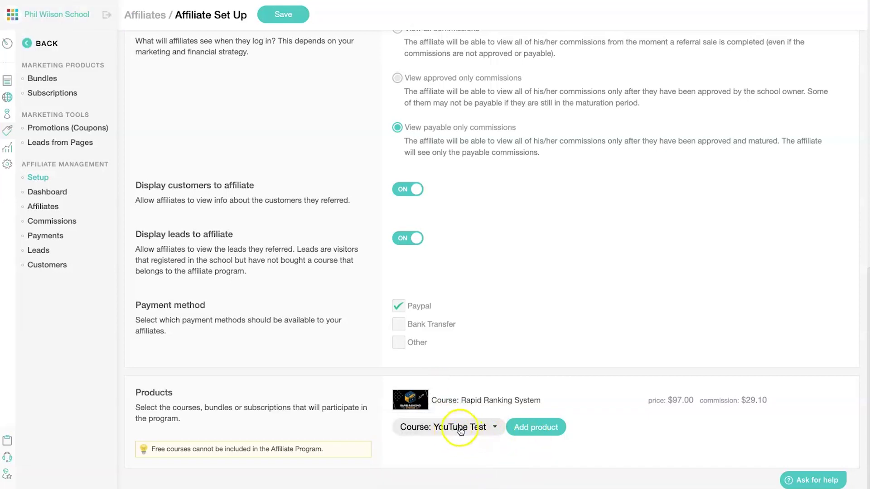
left_click(528, 429)
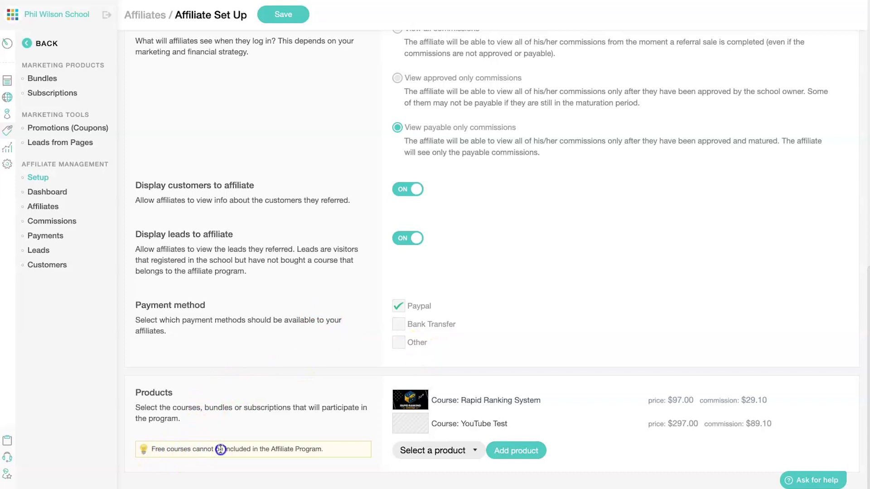
left_click_drag(167, 448, 279, 453)
left_click(280, 453)
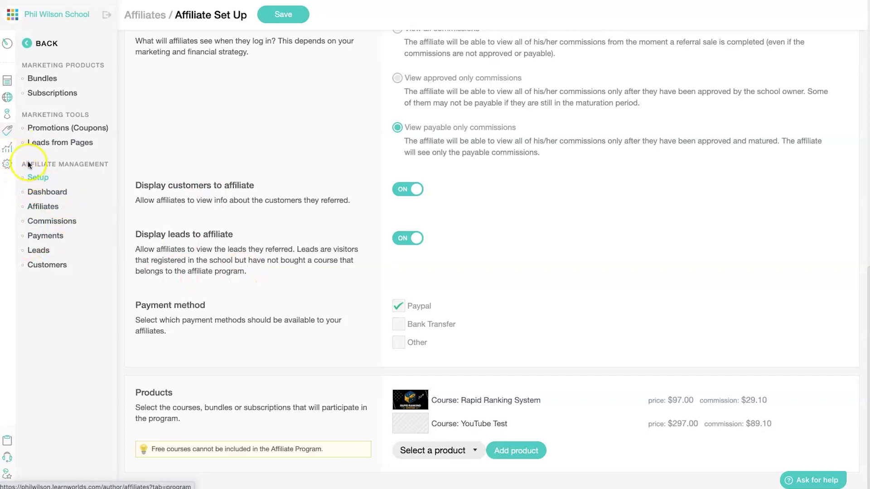
Start a new course/bundle promotion named Summer25 with a percentage discount of 25%.
left_click(46, 128)
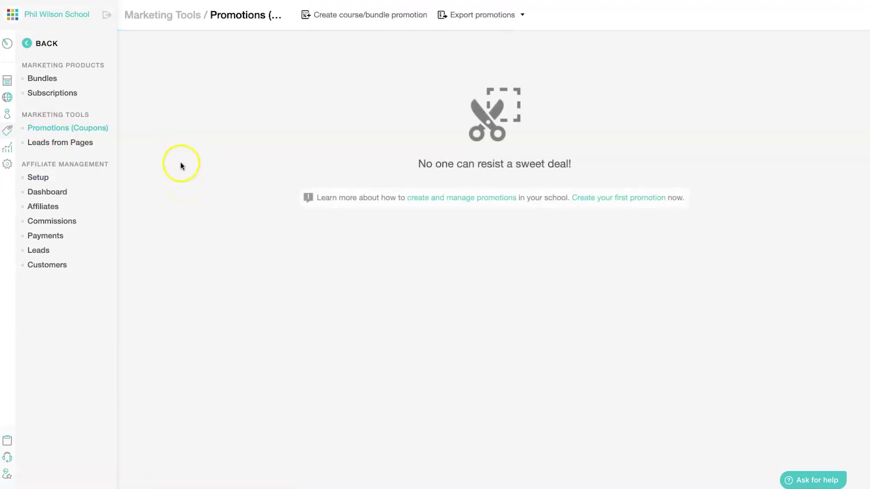
left_click(357, 16)
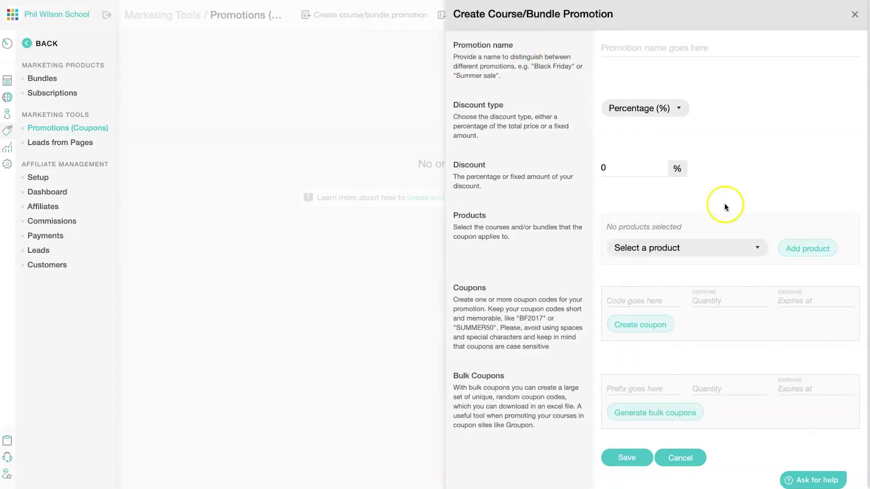
left_click(664, 51)
type("S")
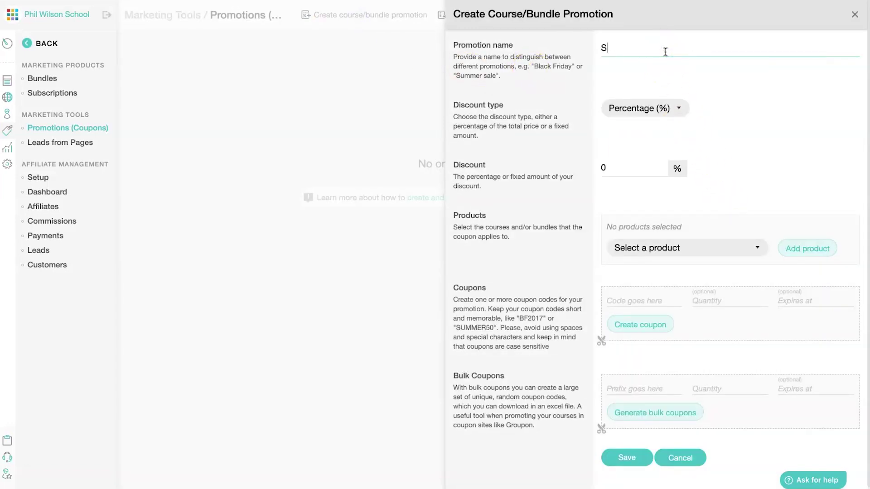
type("ummer25")
left_click(666, 108)
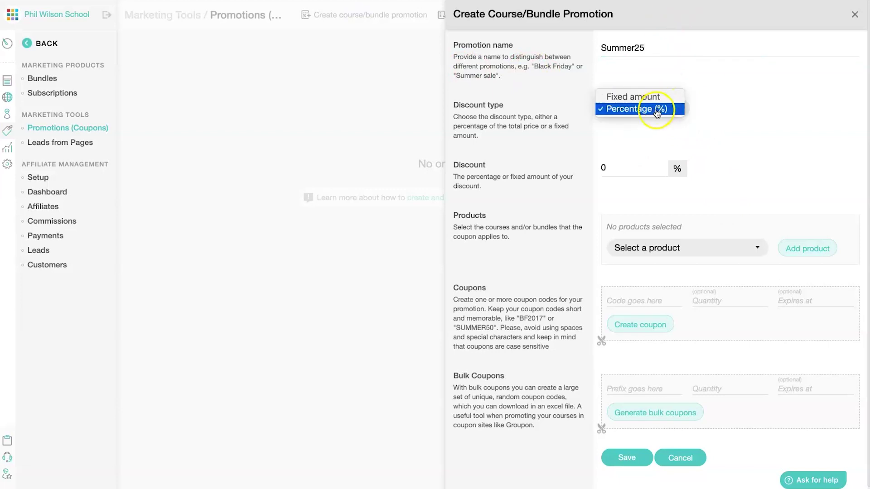
left_click(641, 167)
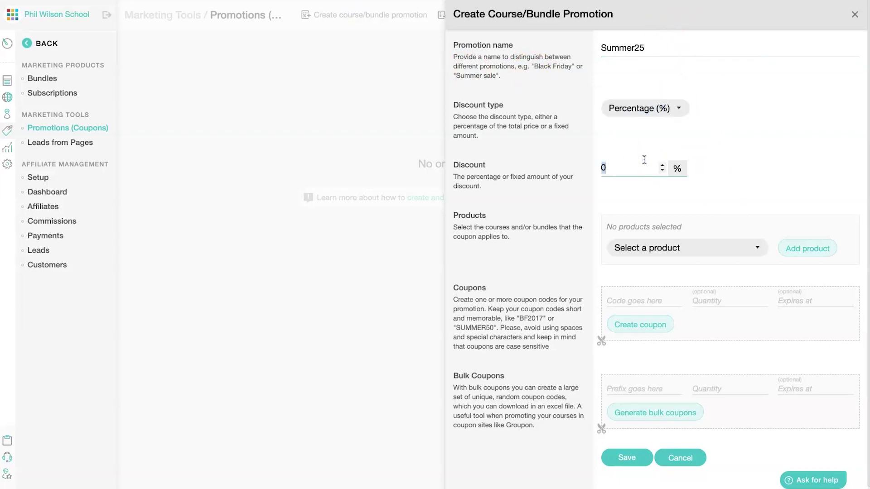
Add All Courses & Bundles as the products the promotion applies to.
left_click(763, 248)
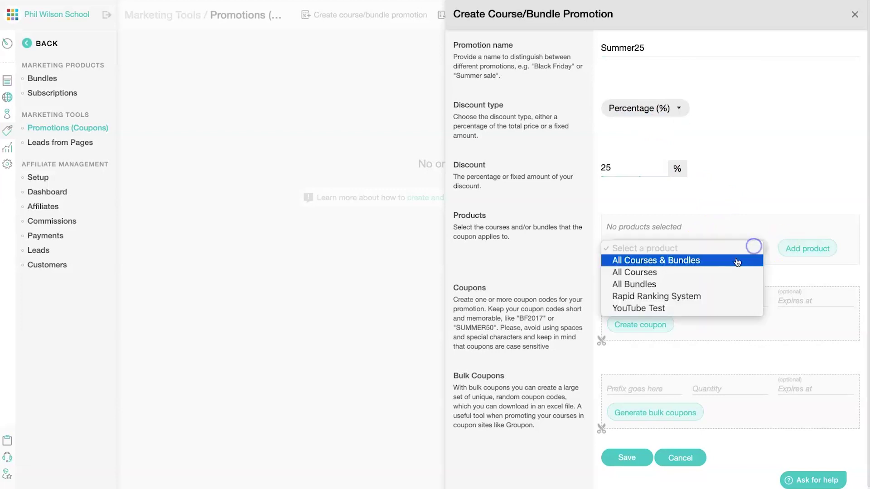
left_click(668, 262)
left_click(794, 248)
scroll(670, 287, "down", 1)
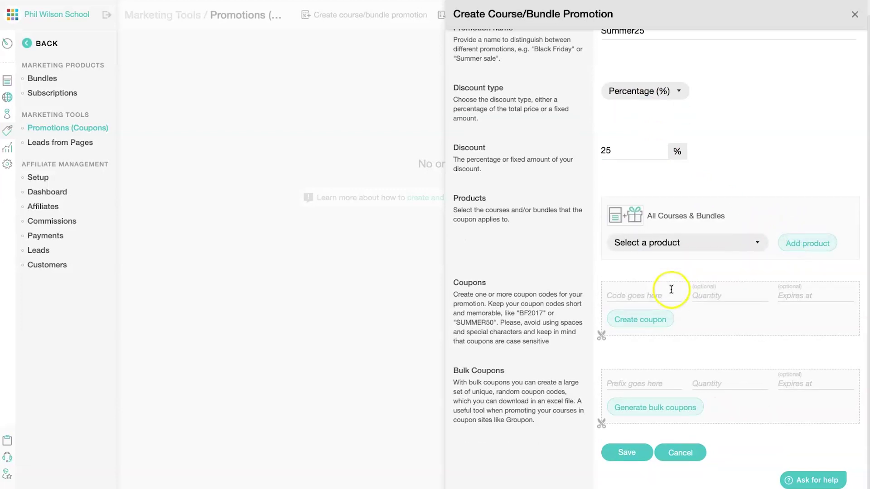
Enter Summer25 as the promotion's coupon code without a quantity or expiry date, and save the promotion.
left_click(649, 295)
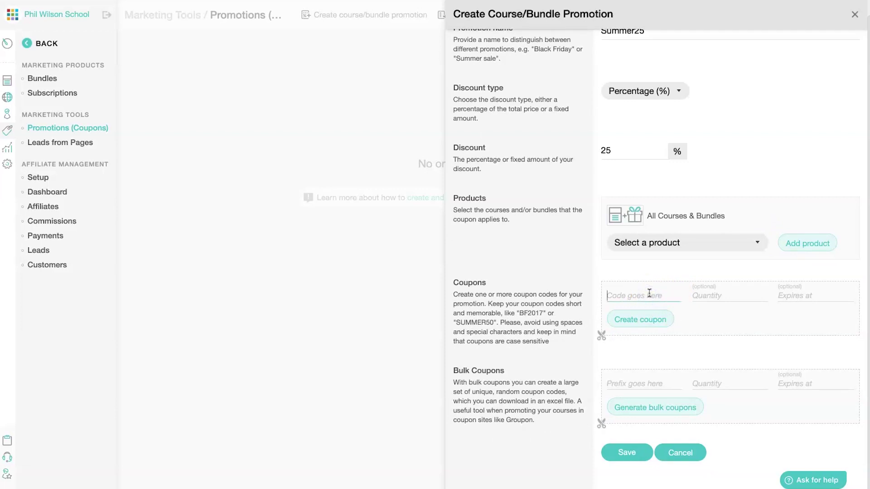
type("Summer26")
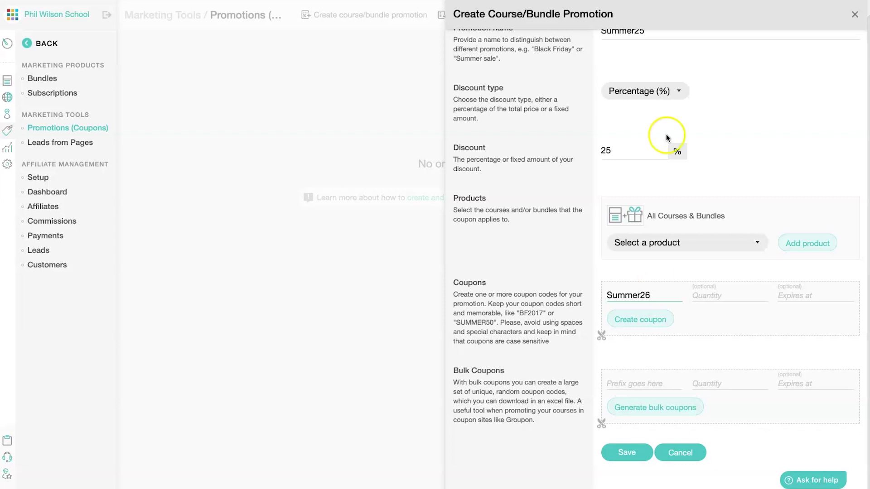
scroll(632, 55, "up", 1)
left_click(664, 313)
key("BackSpace")
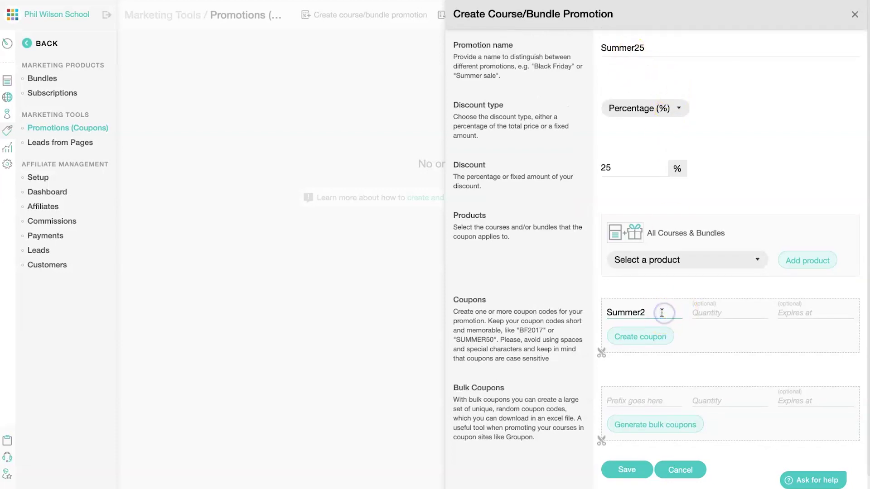
left_click(756, 322)
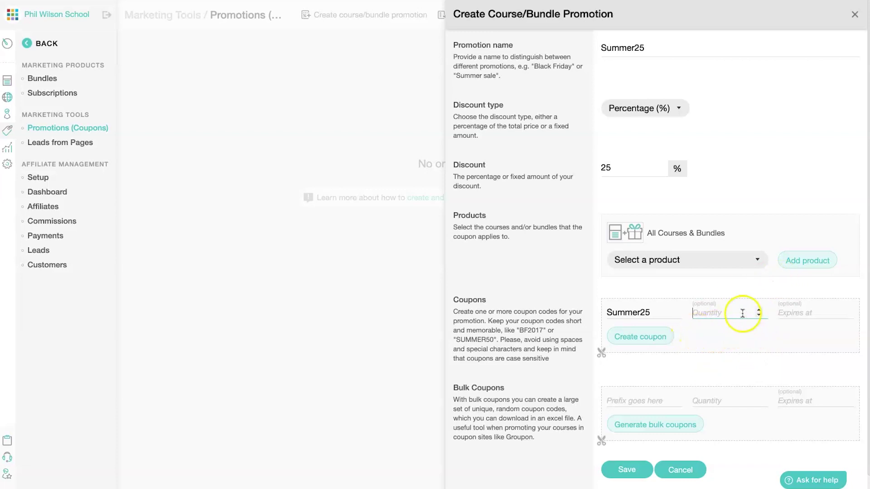
scroll(779, 326, "down", 1)
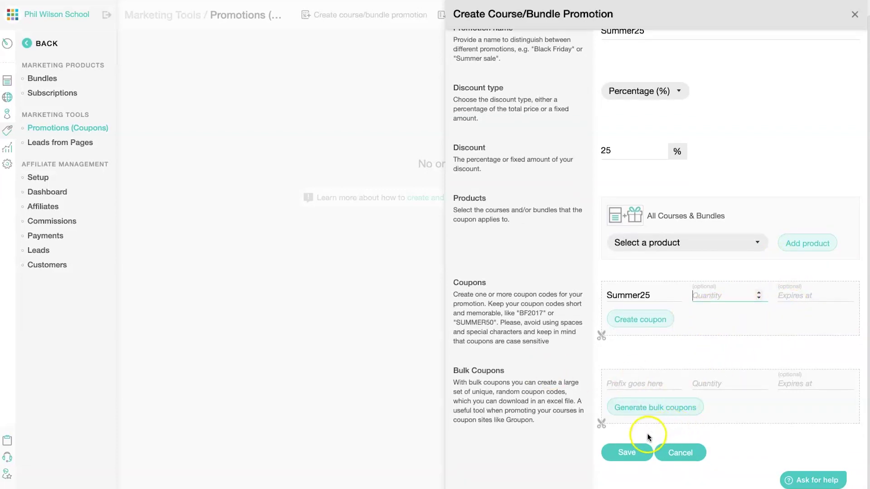
left_click(629, 453)
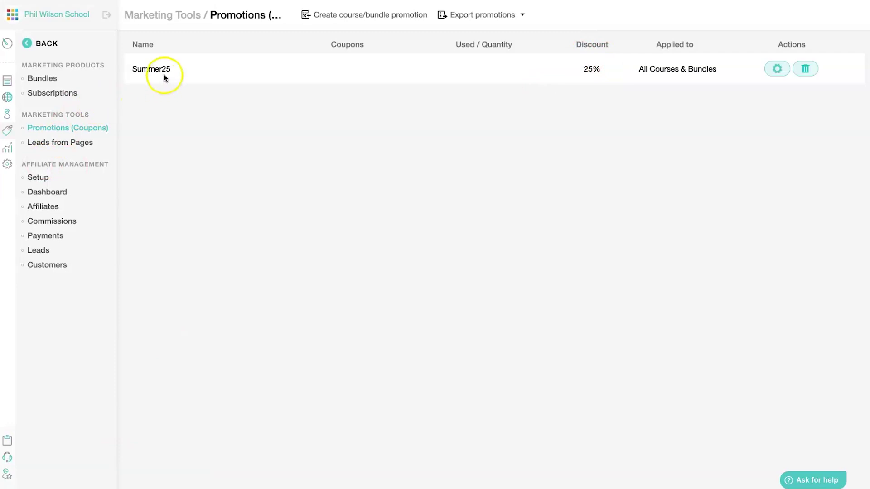
left_click_drag(153, 69, 142, 94)
left_click(187, 94)
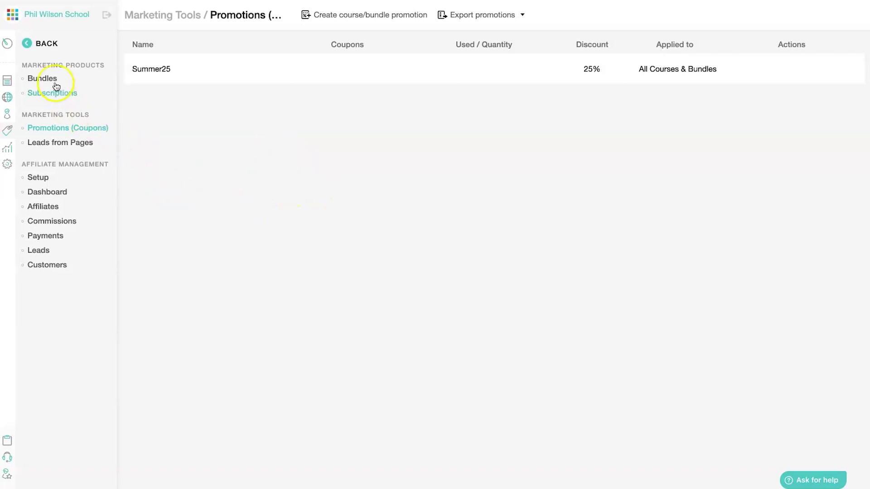
Look through the available reports and school settings, and expand the Financial settings.
left_click(6, 148)
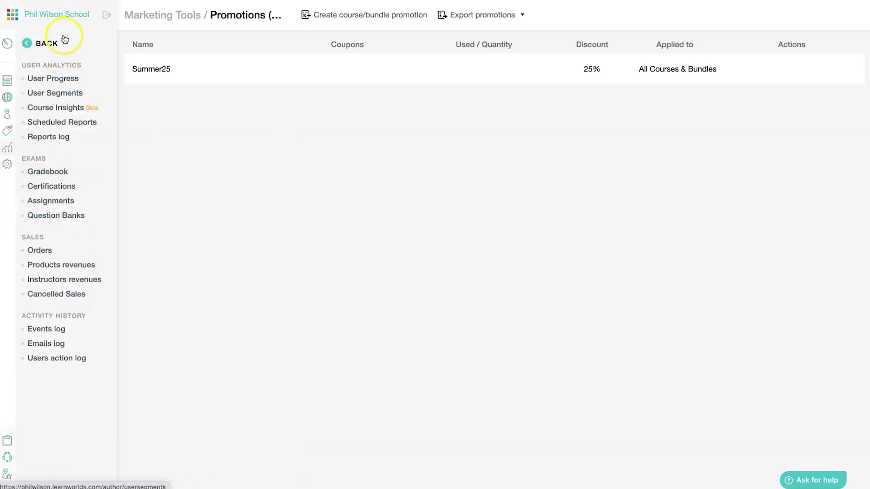
left_click(8, 164)
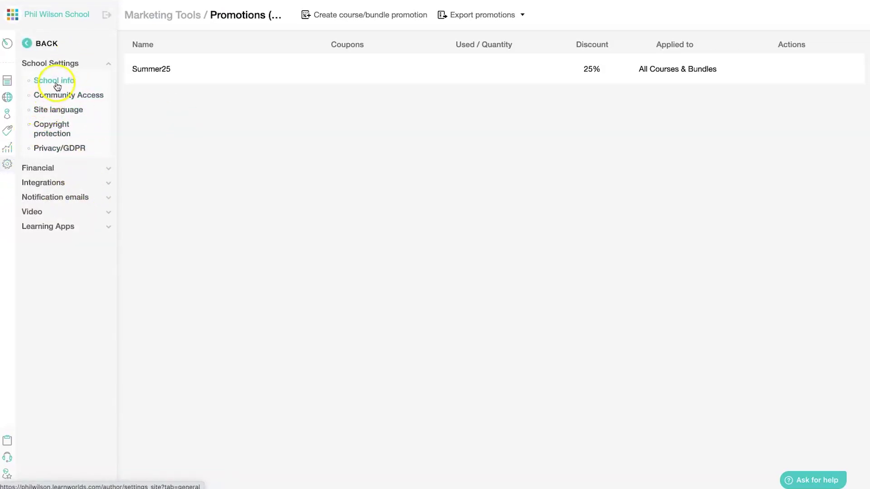
left_click(82, 174)
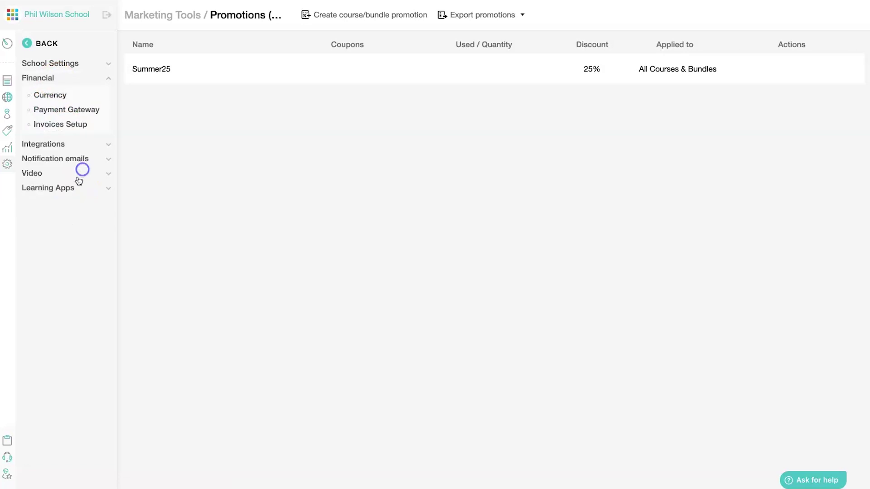